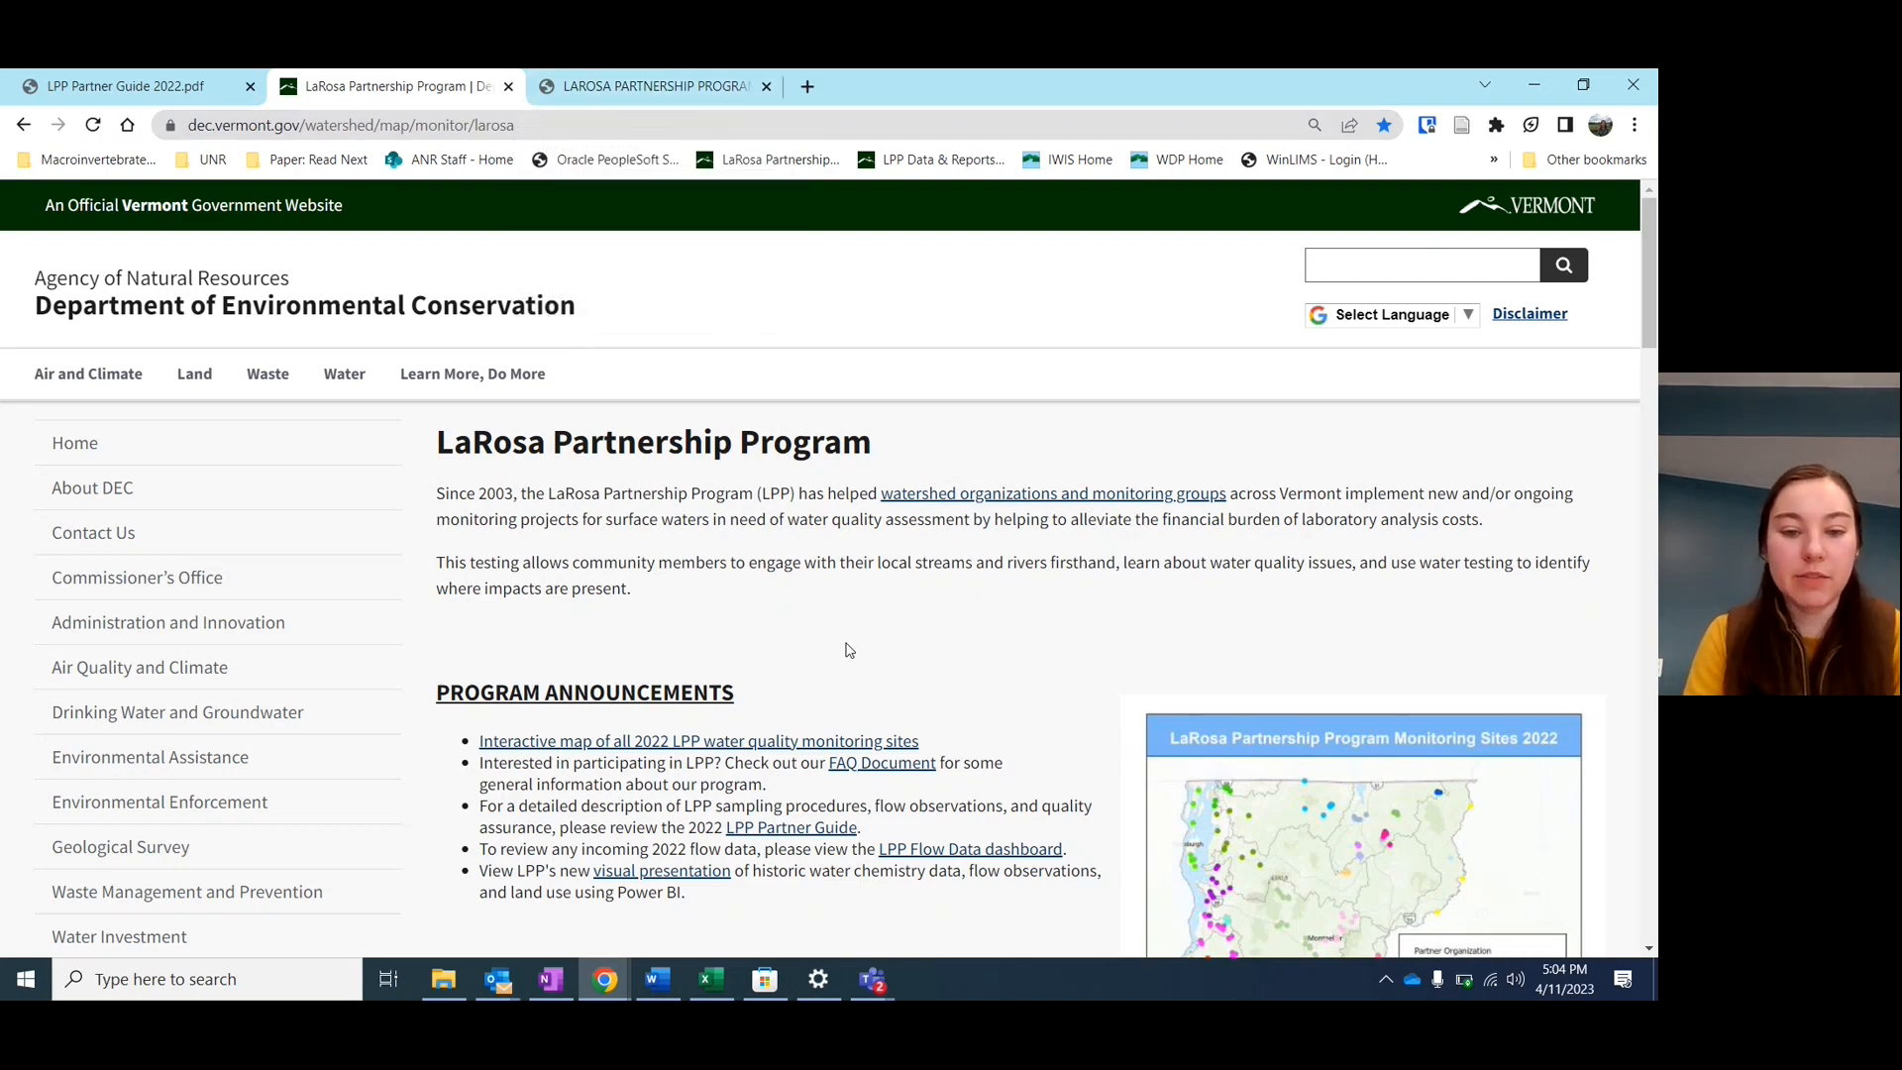
Go to the LPP Training & Education page and scroll down to its Field Sampling resources
scroll(849, 650, down, 1)
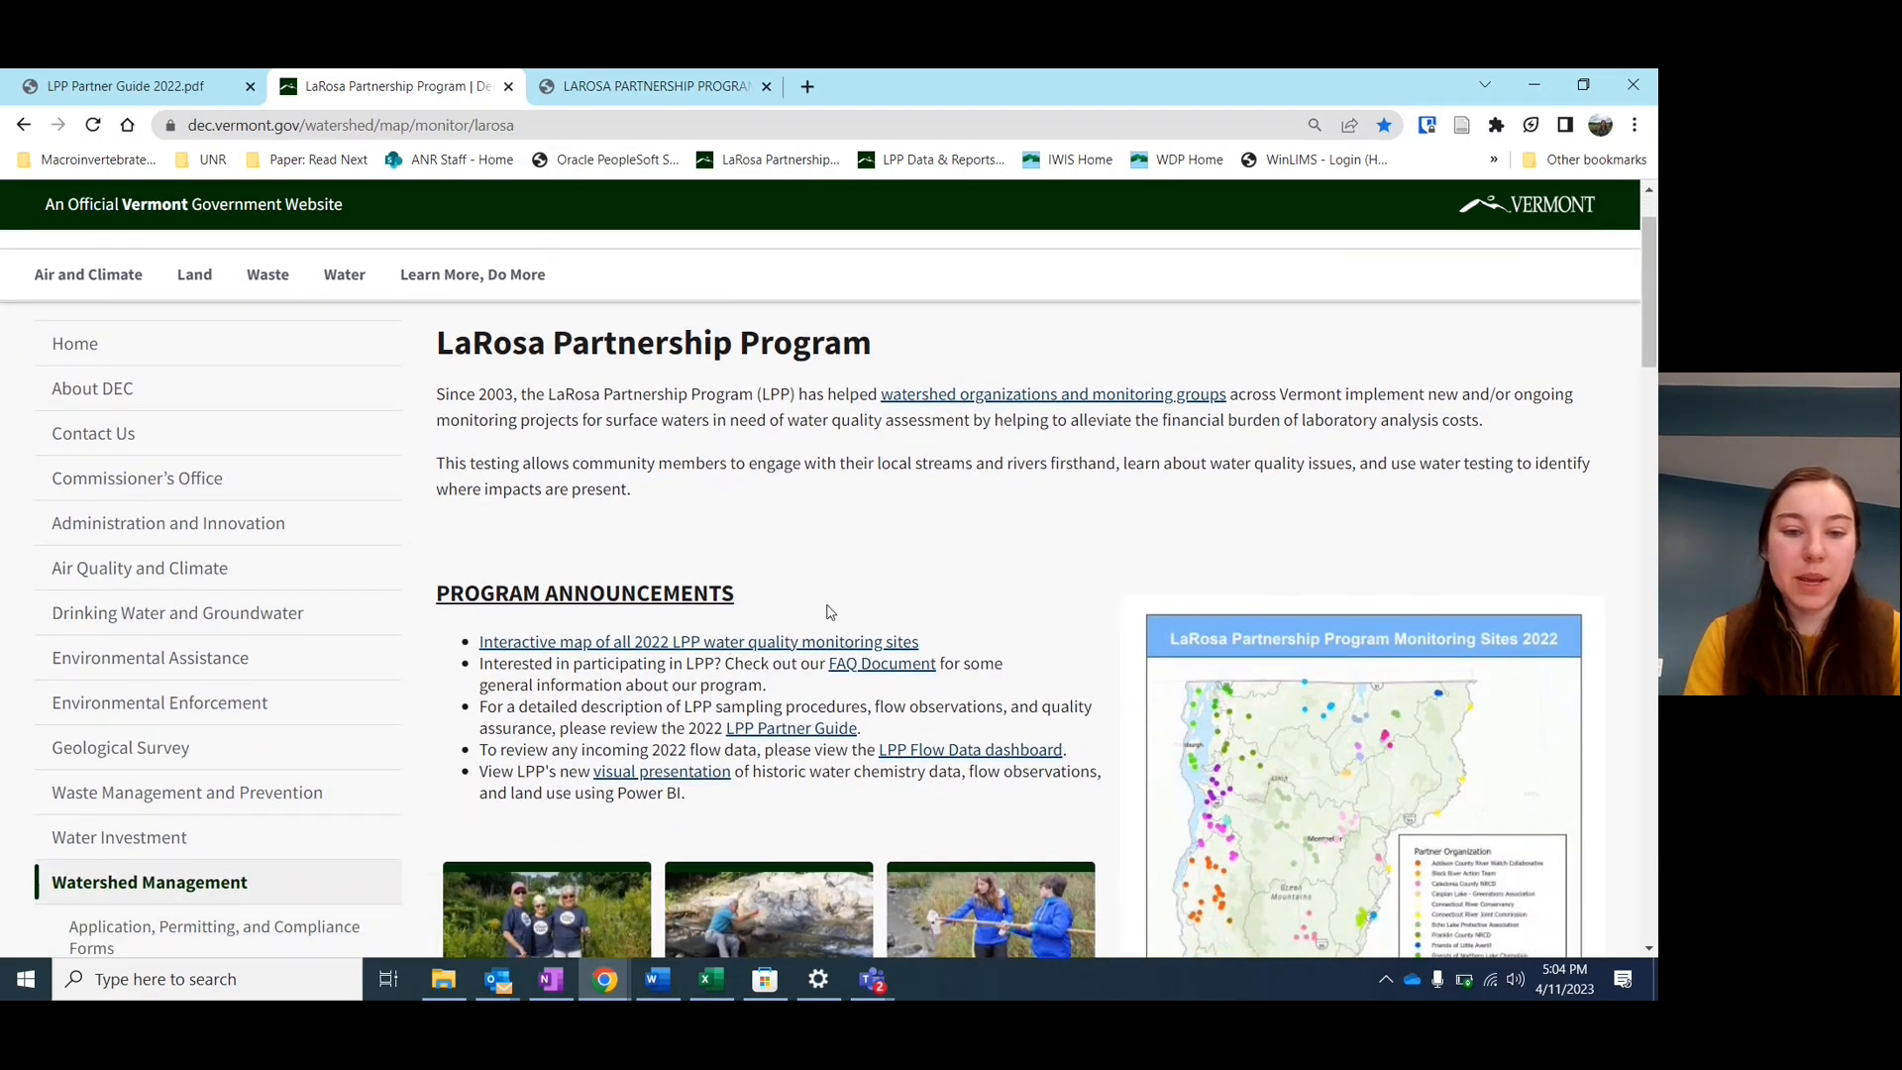
scroll(832, 609, down, 1)
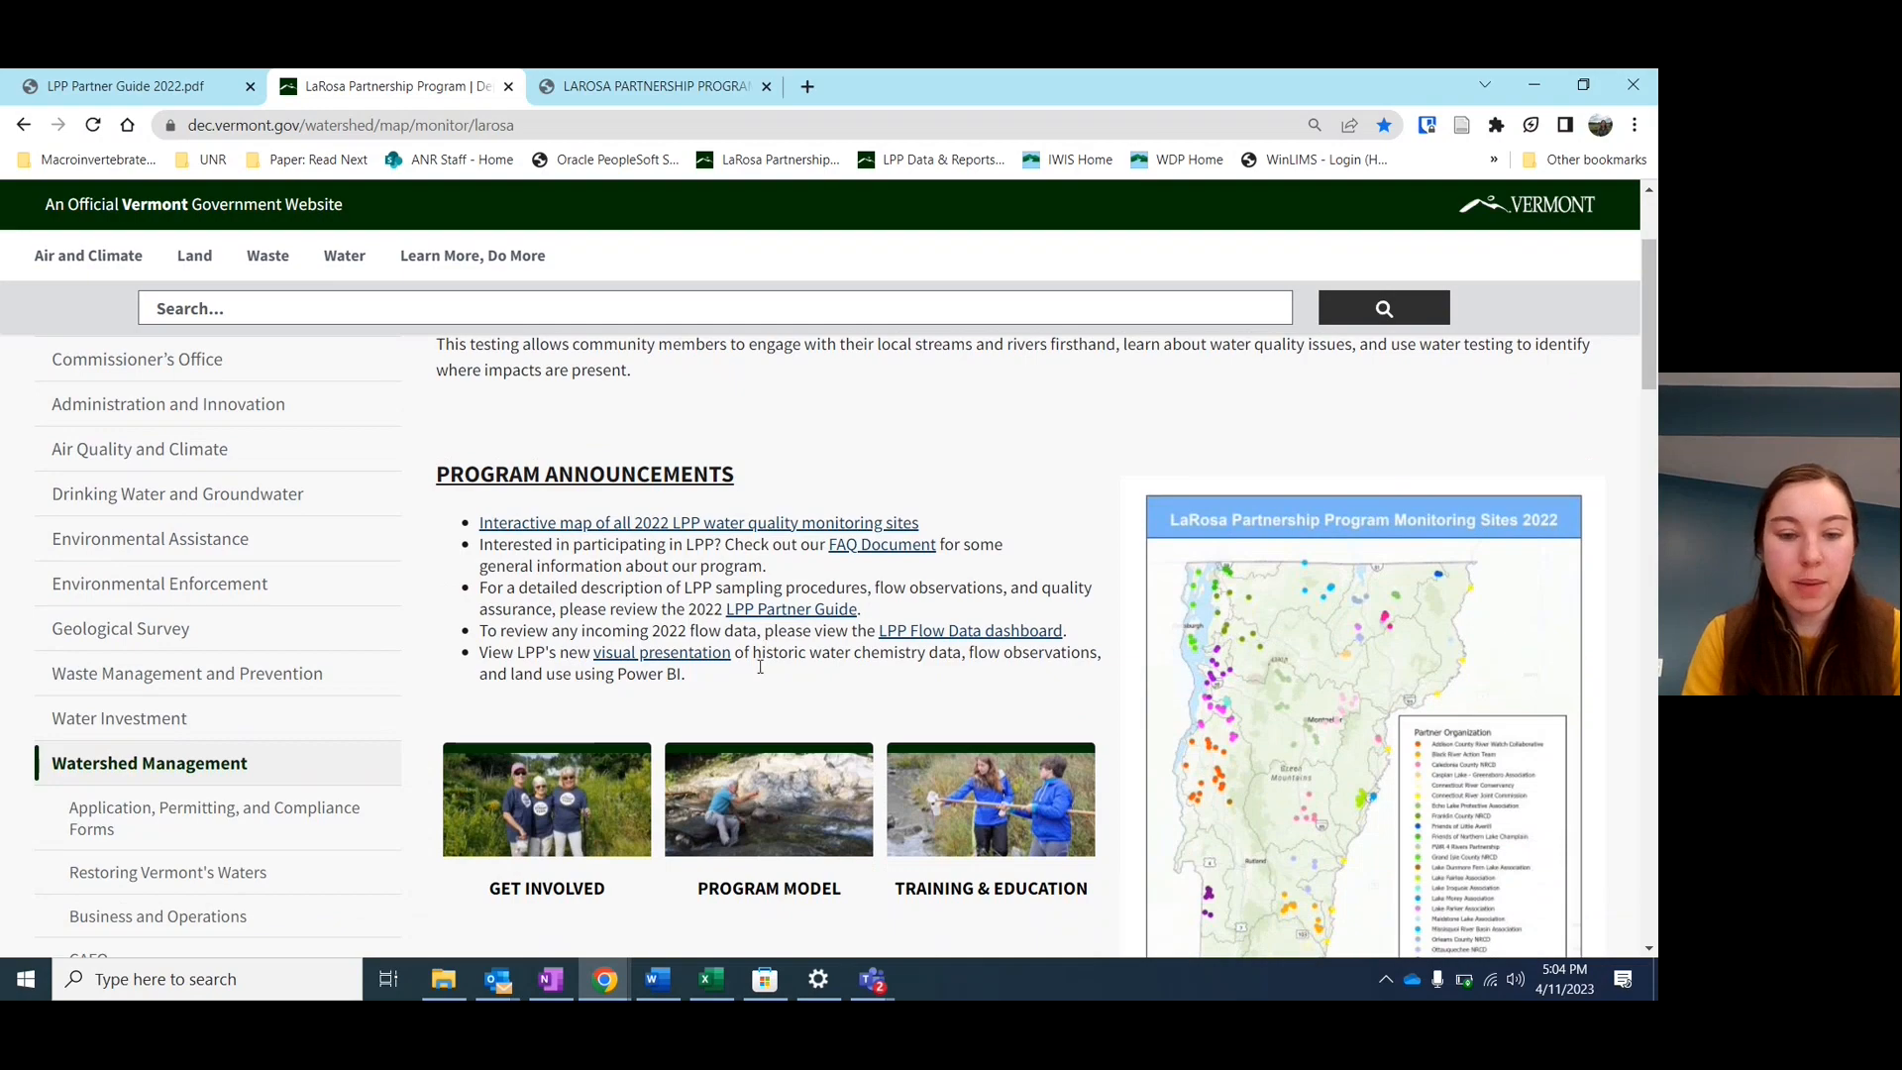
scroll(756, 679, down, 1)
click(921, 671)
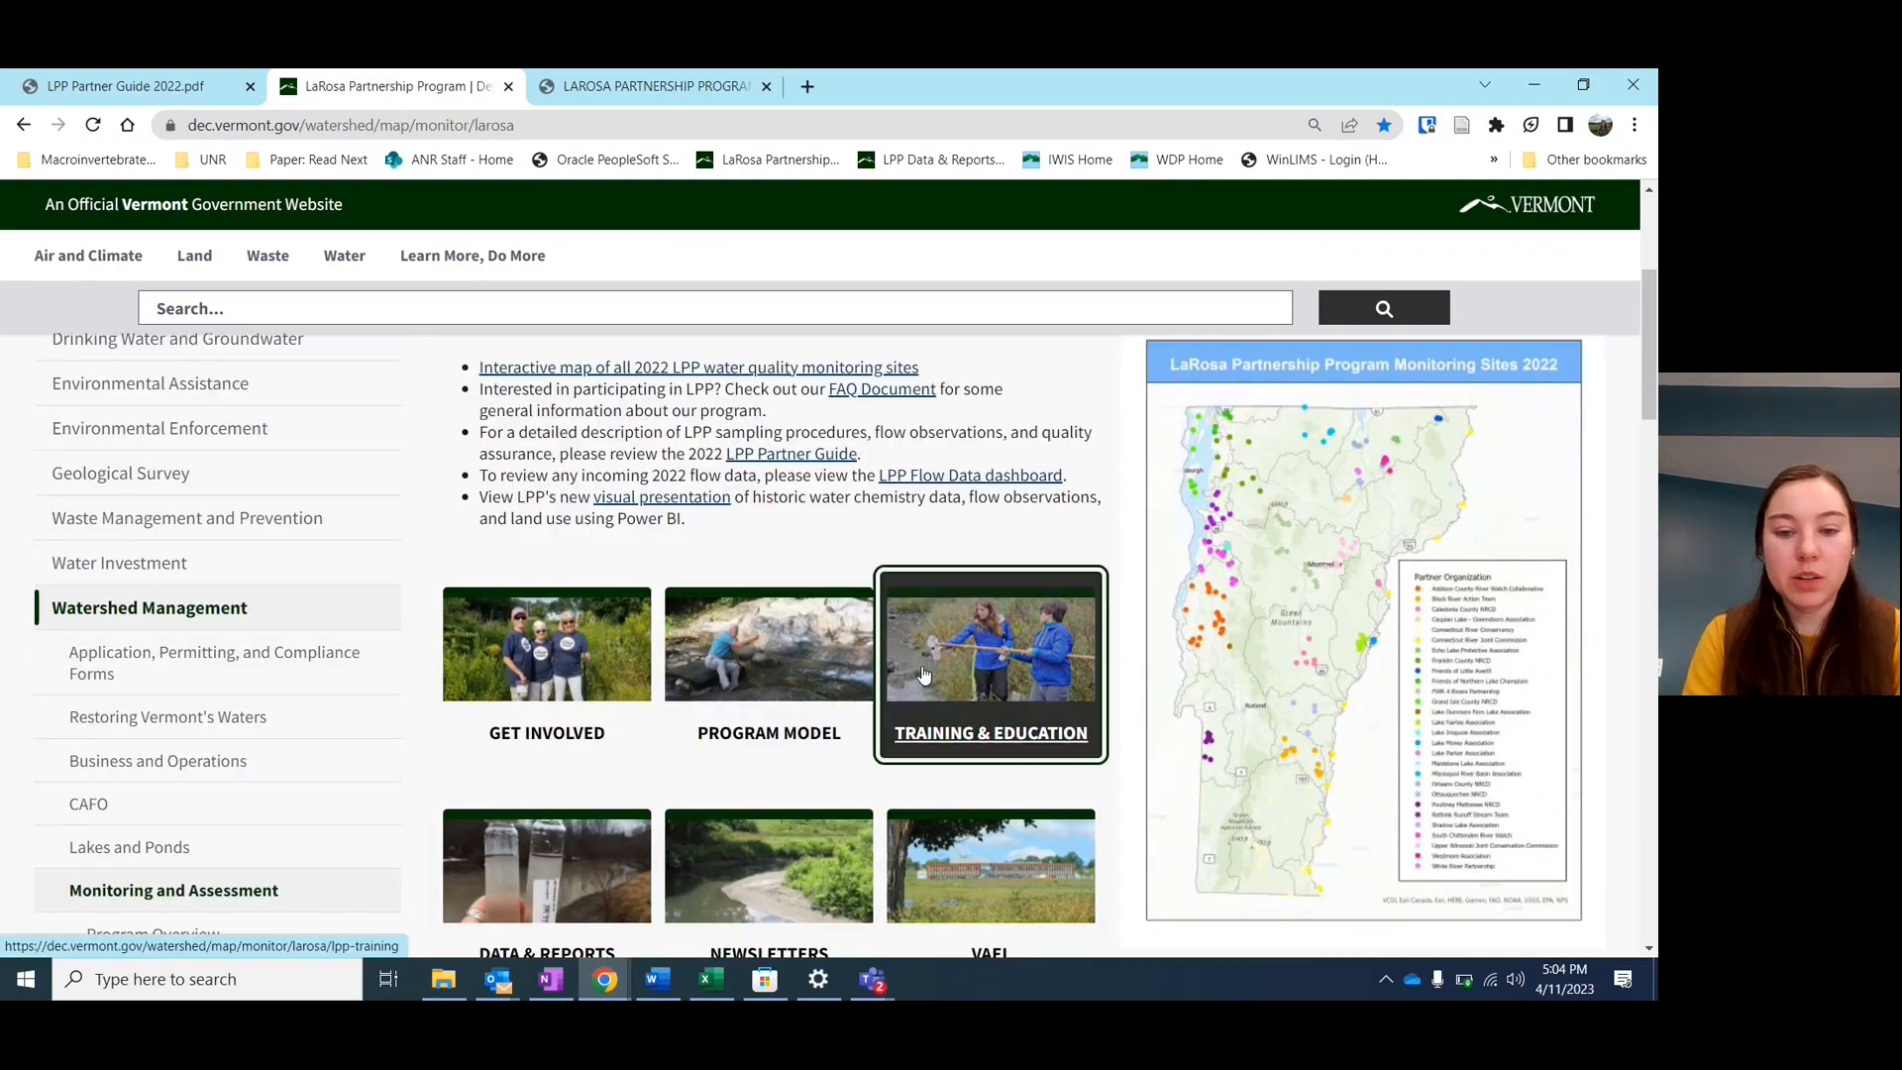
scroll(921, 673, down, 1)
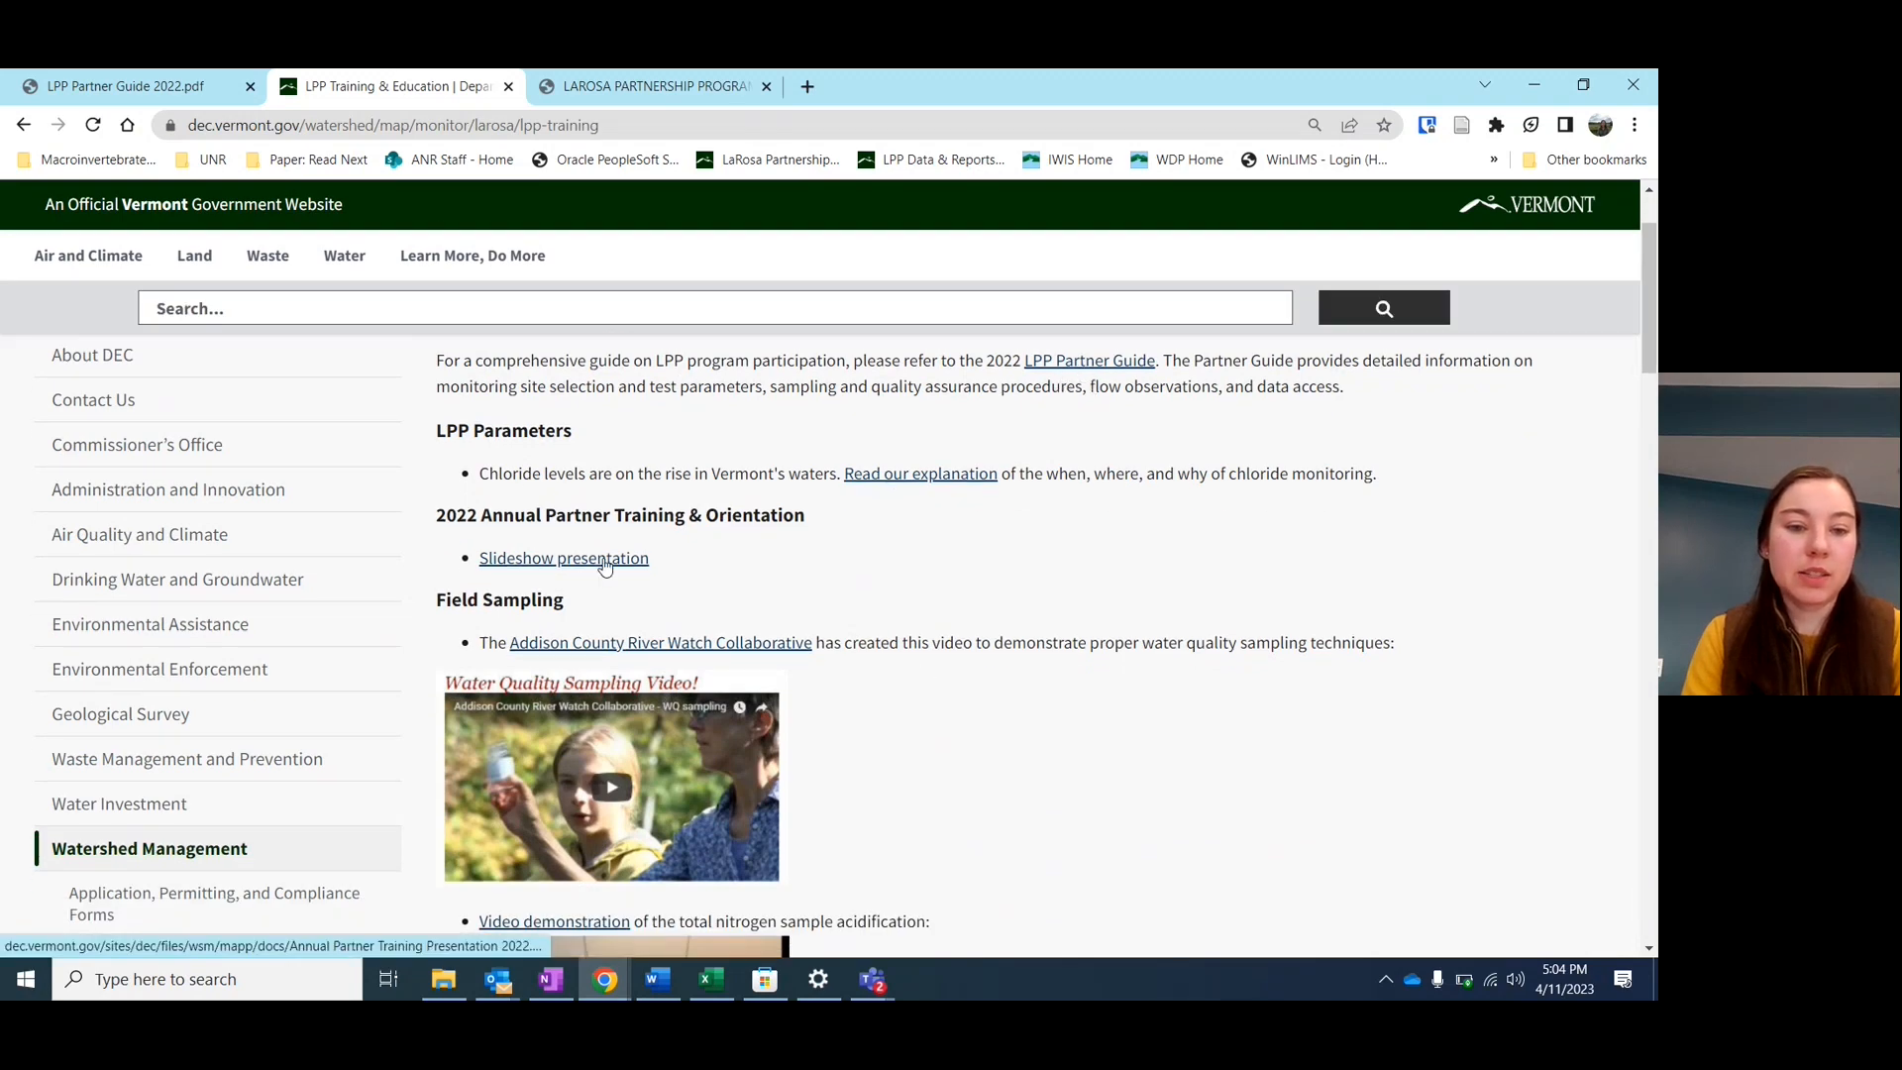
scroll(604, 564, down, 1)
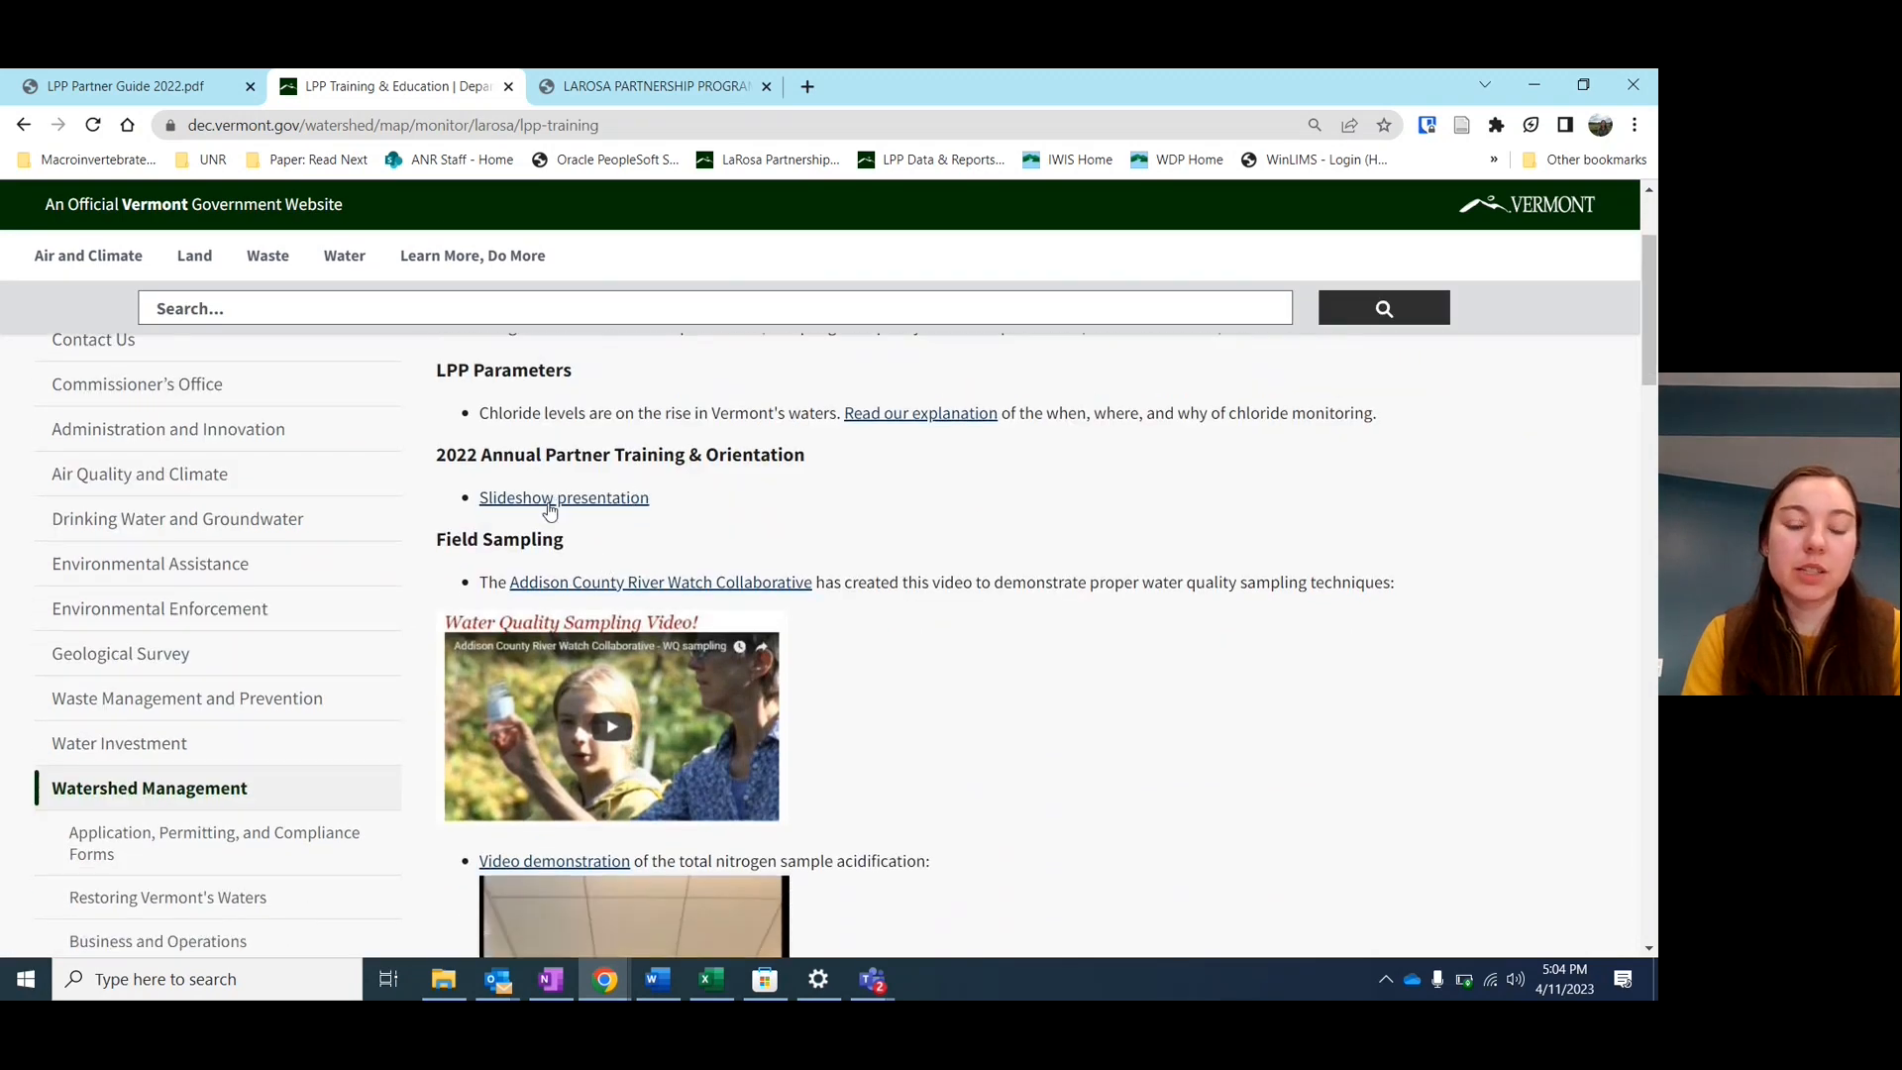
scroll(775, 536, down, 3)
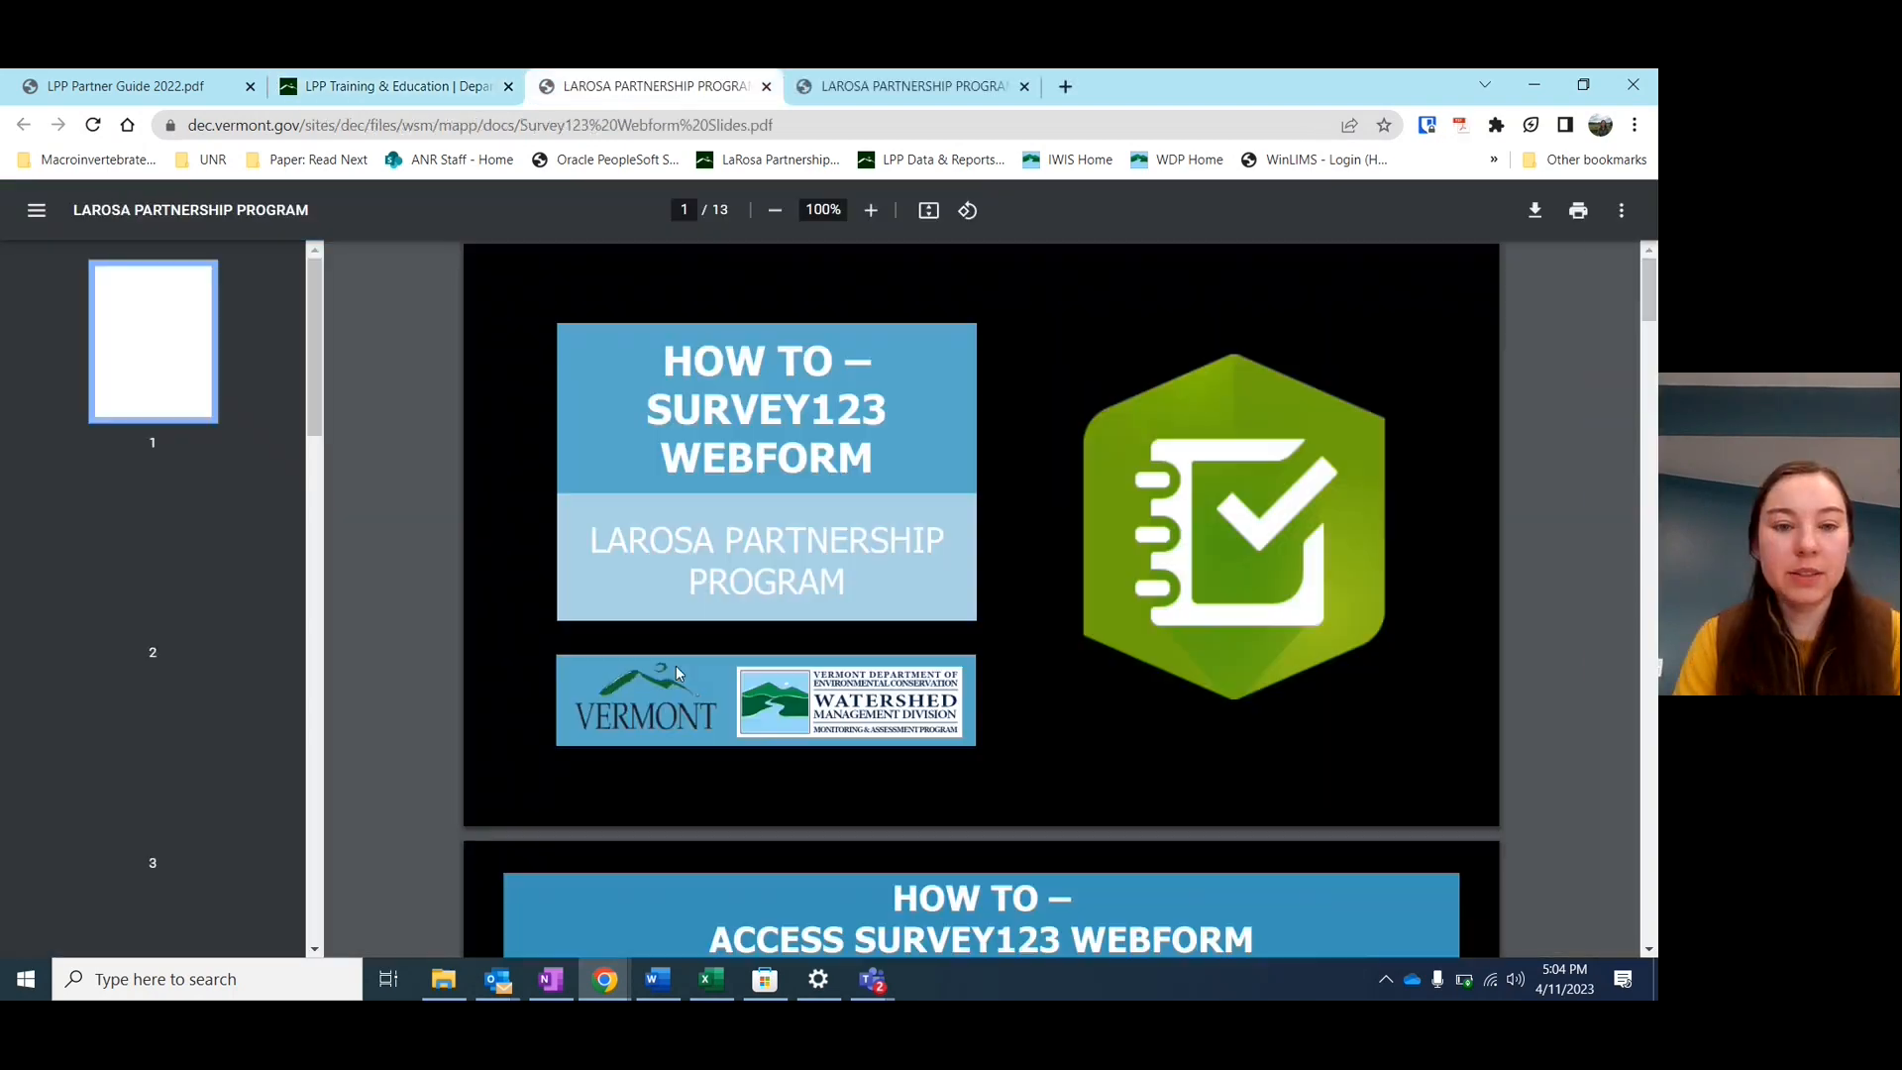
scroll(676, 666, down, 5)
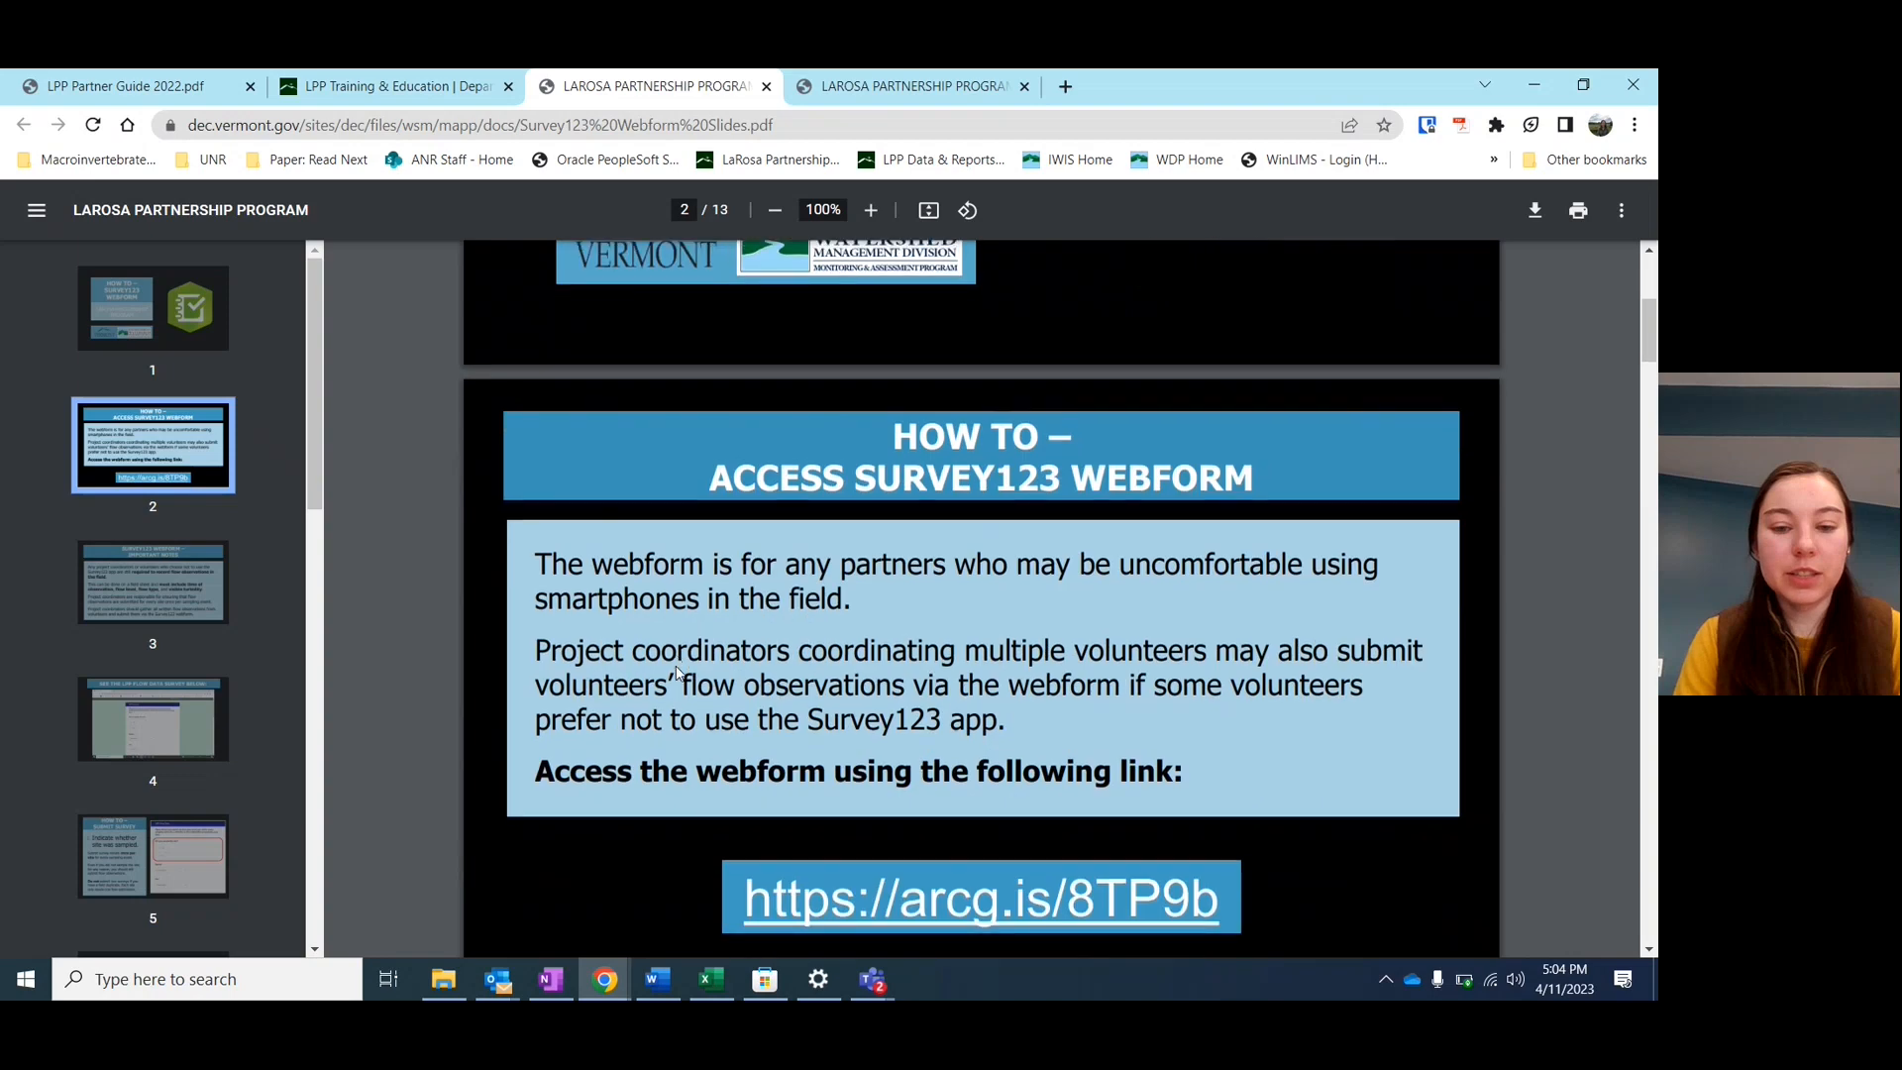
scroll(675, 672, down, 1)
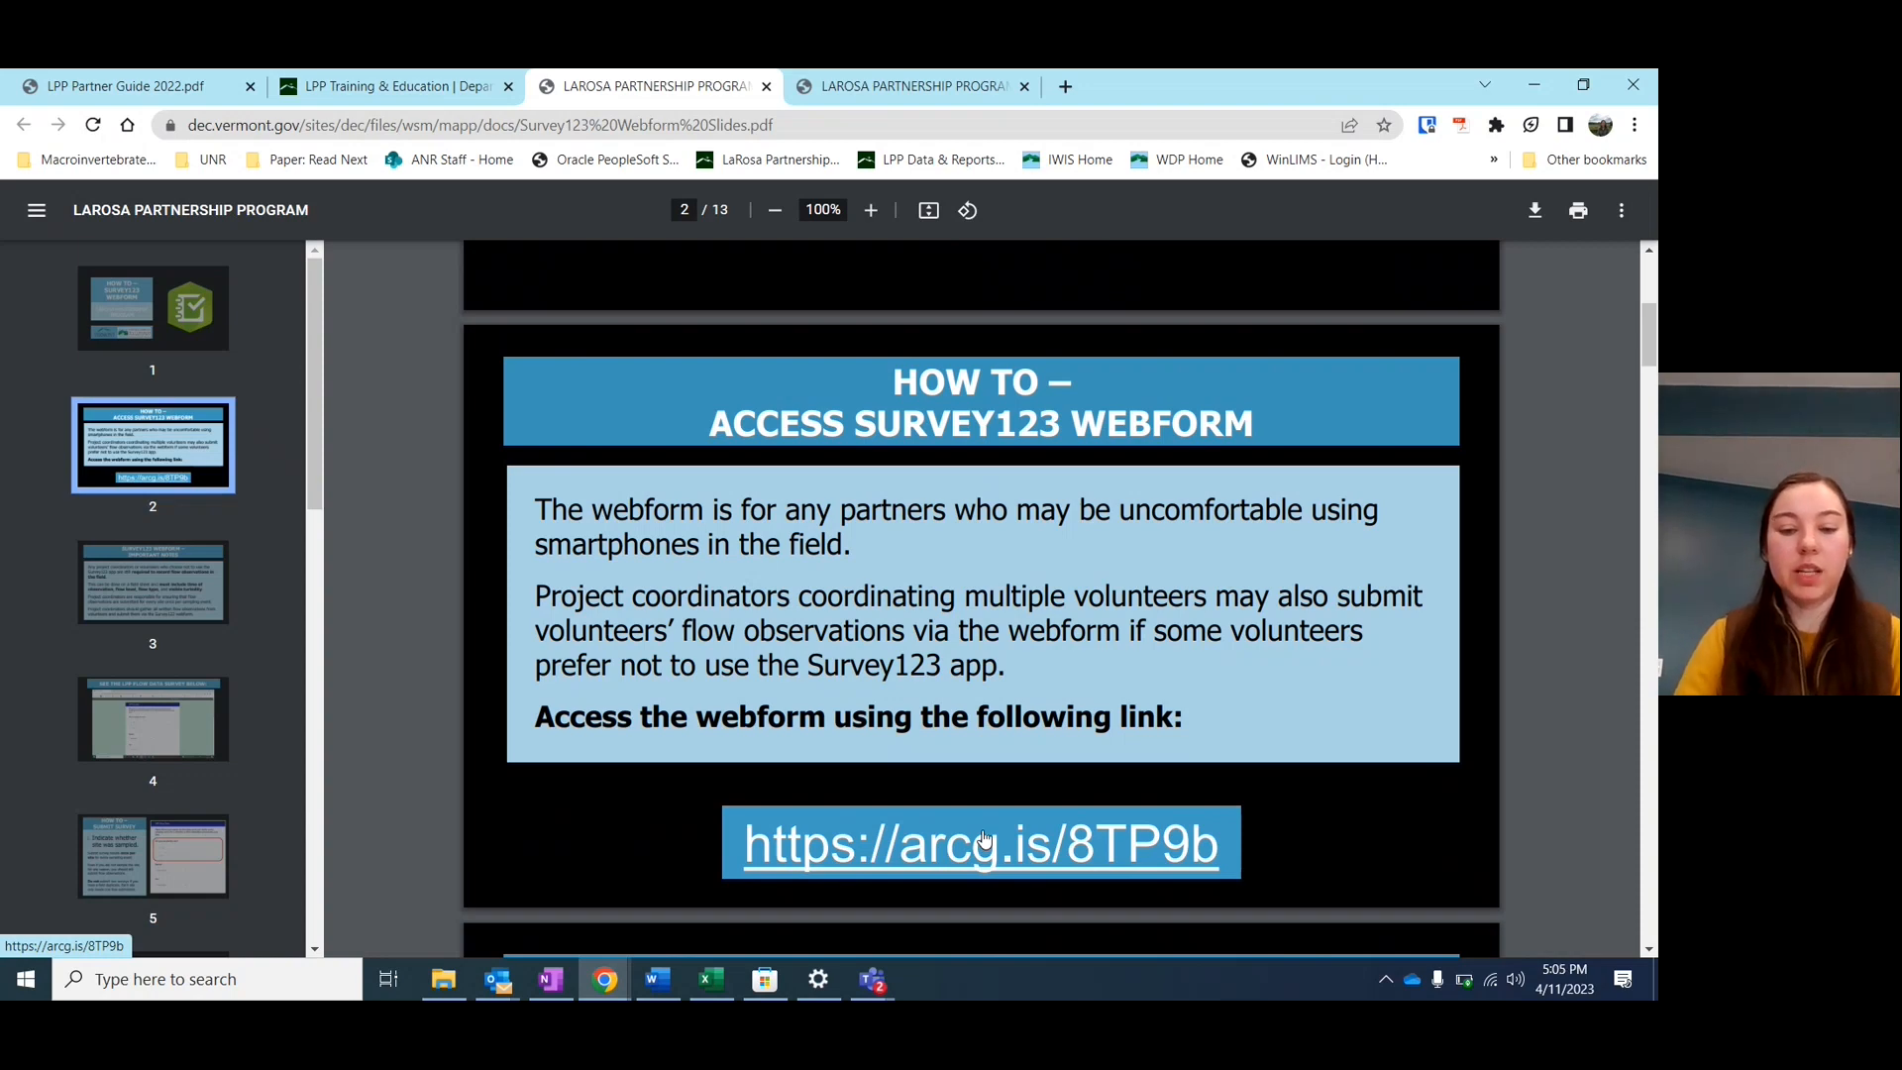
Open the LaRosa Partnership Program Survey123 webform from the arcg.is/8TP9b link
click(909, 853)
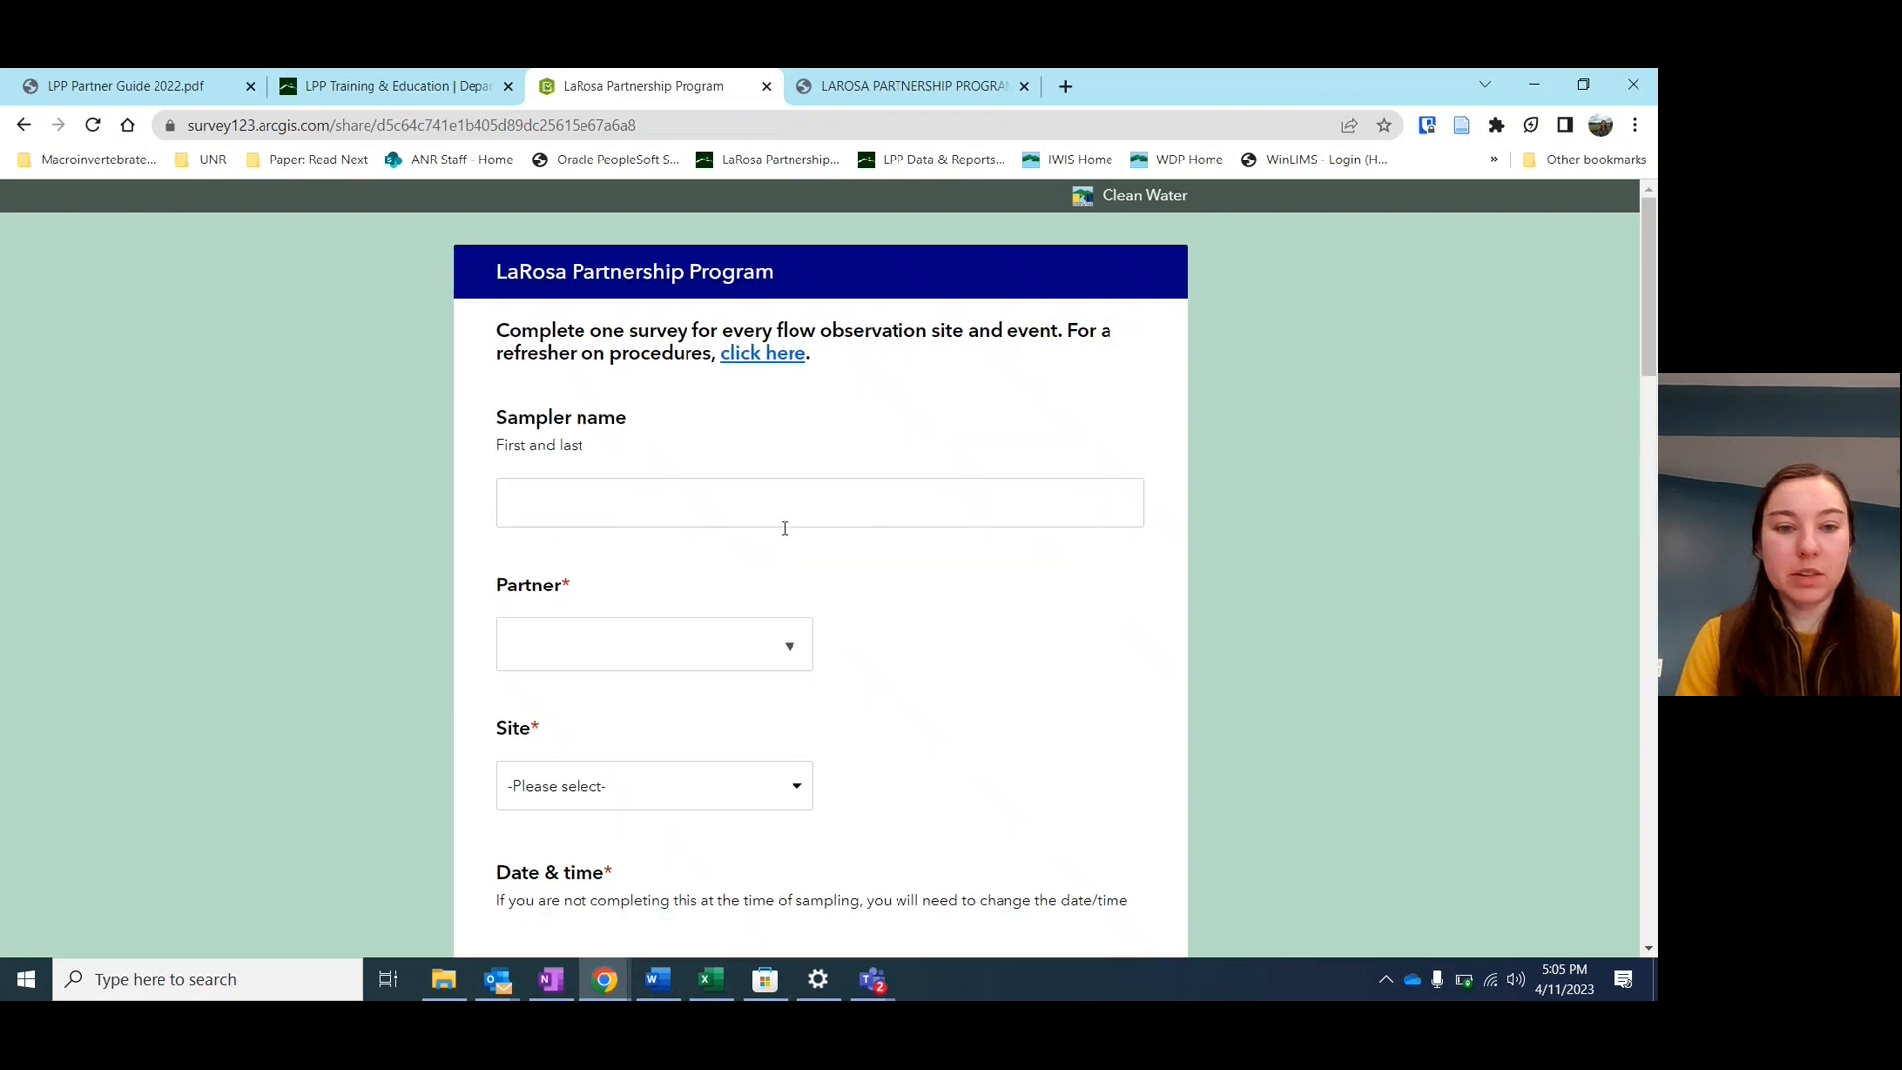
scroll(790, 626, down, 1)
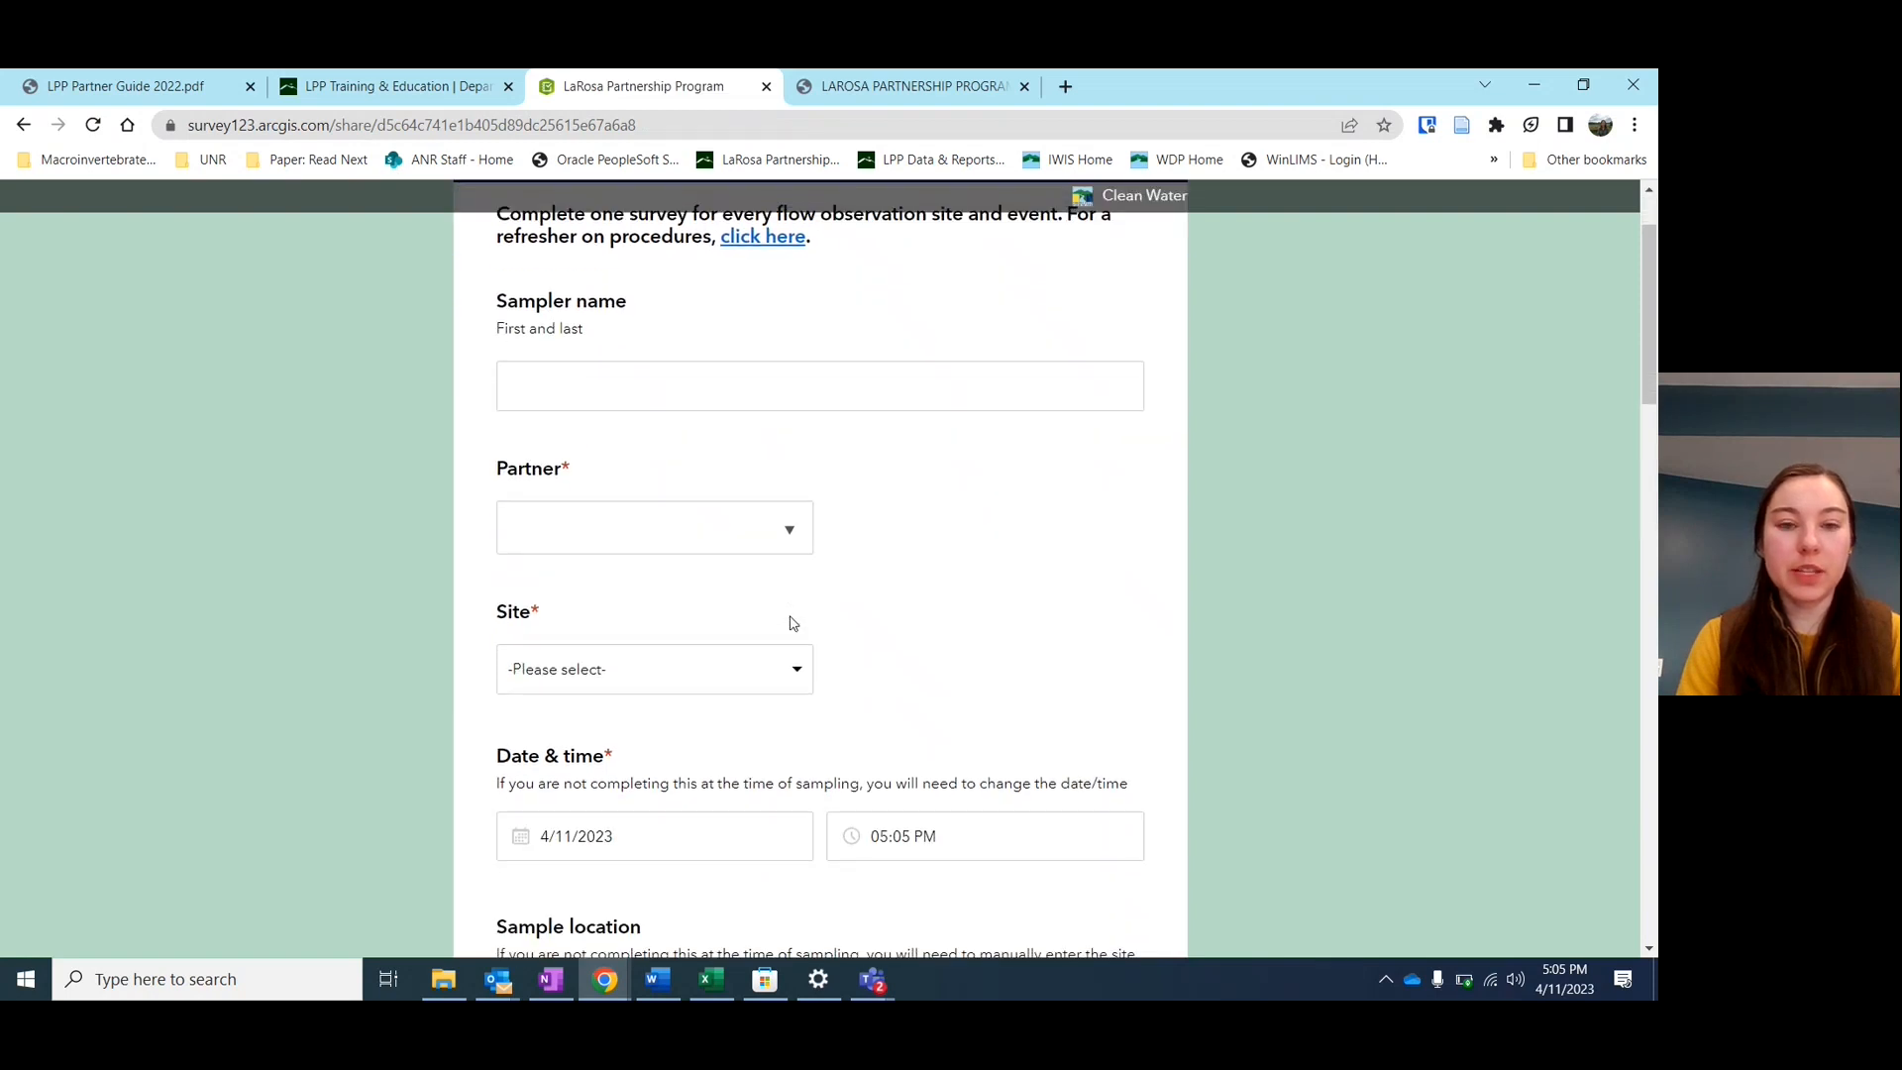
scroll(792, 623, up, 1)
scroll(792, 623, up, 1)
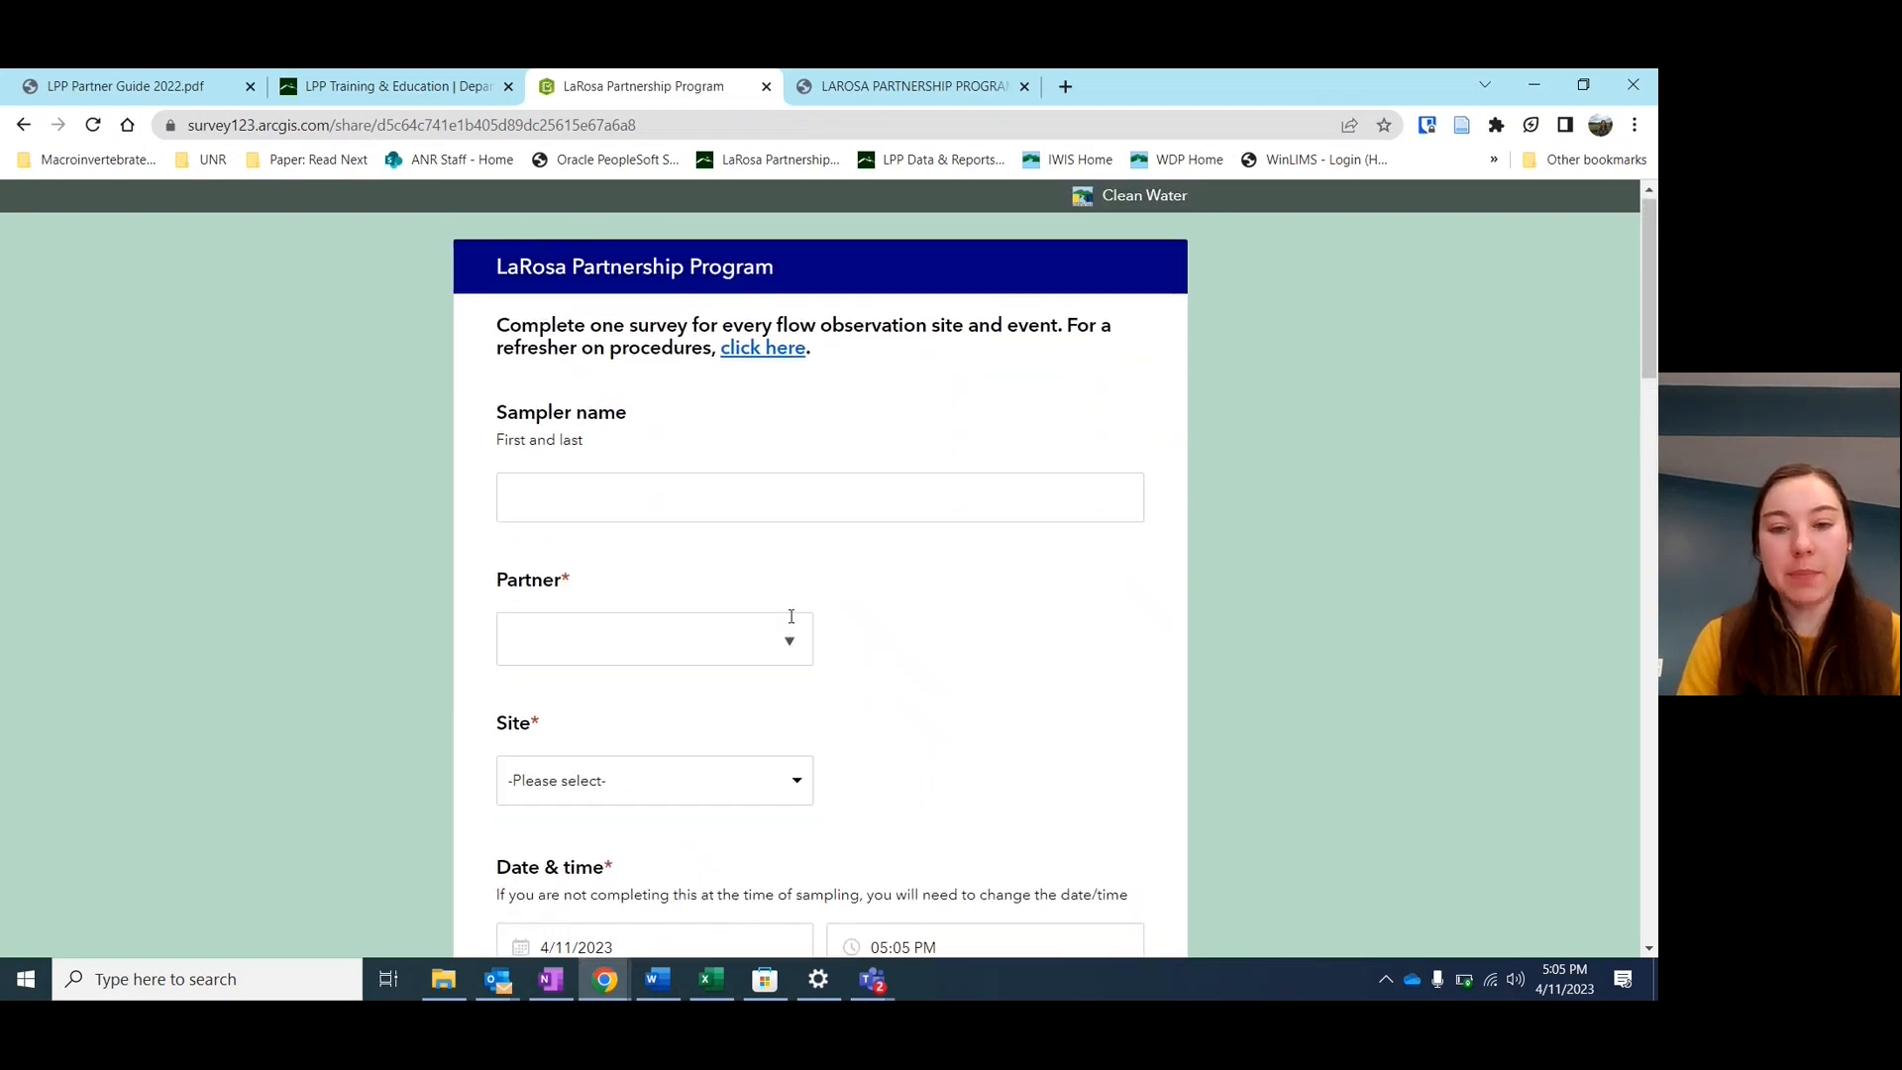
scroll(790, 616, down, 1)
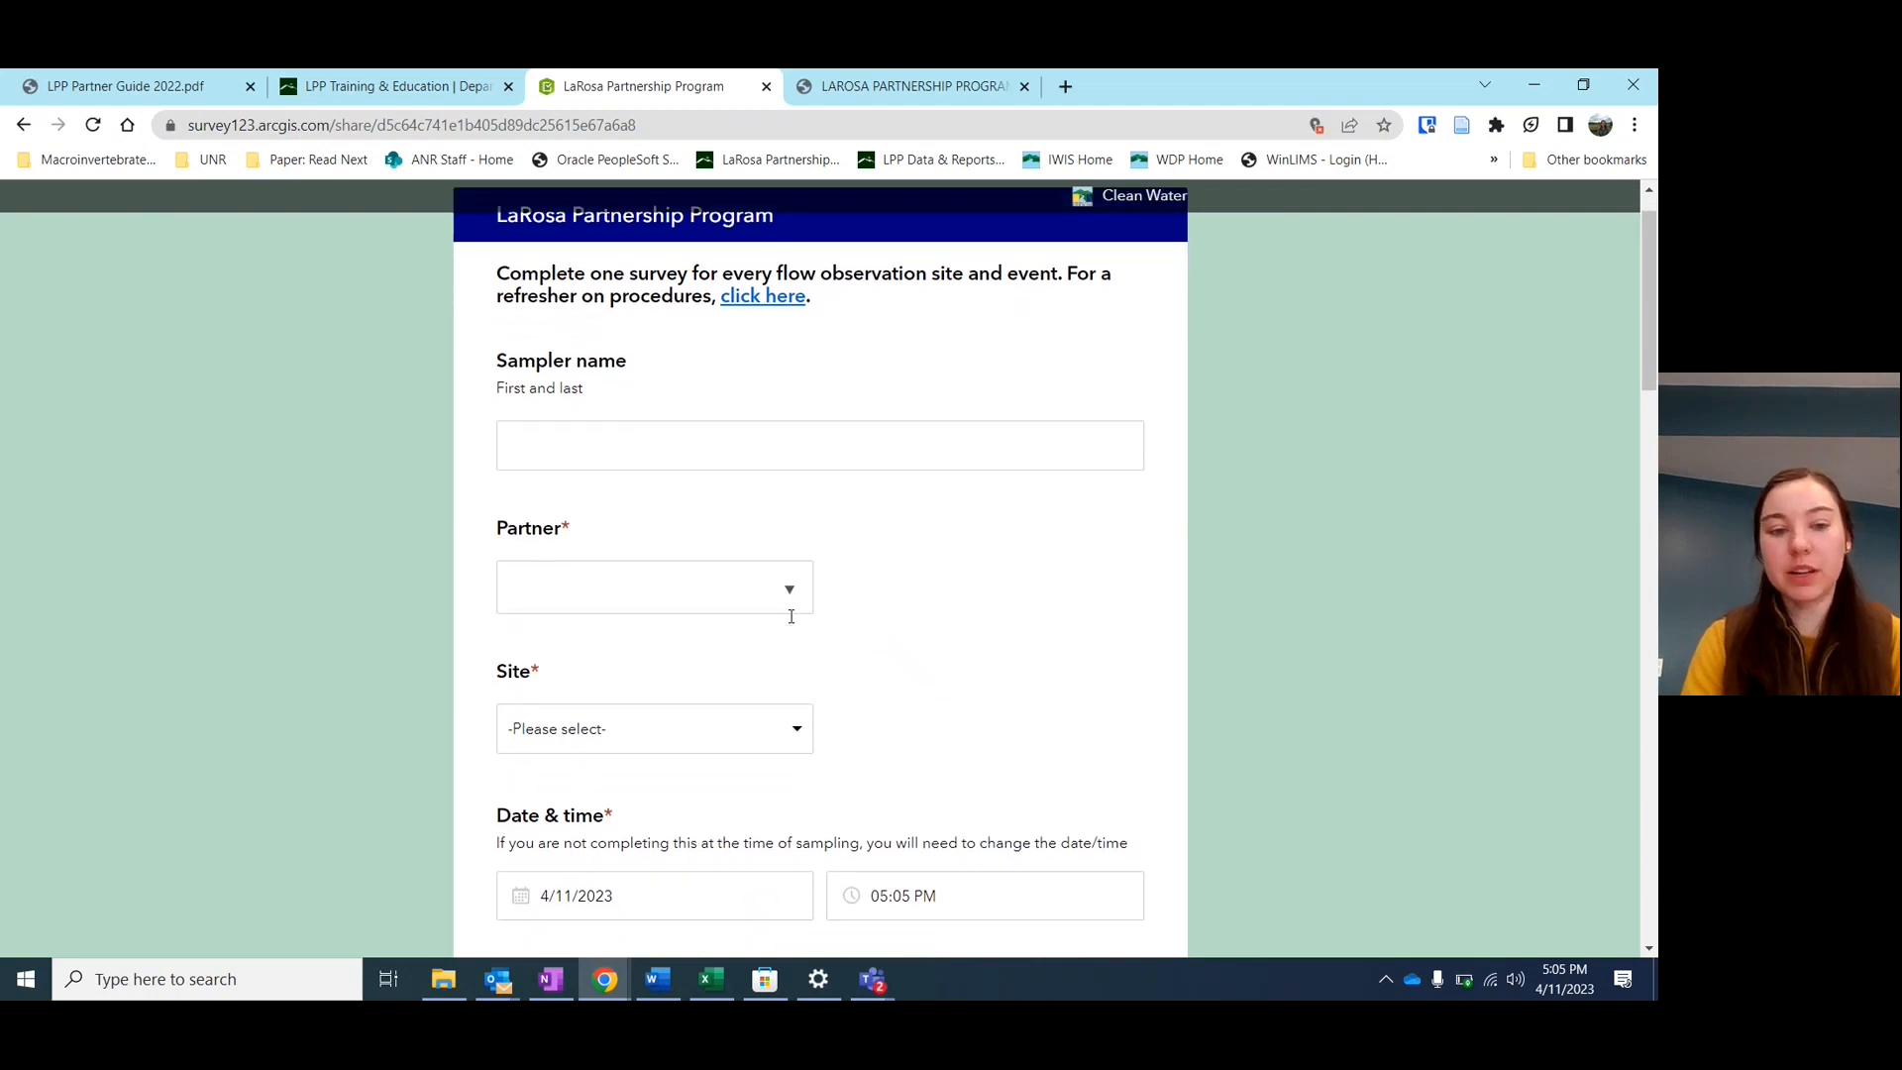
scroll(792, 623, down, 1)
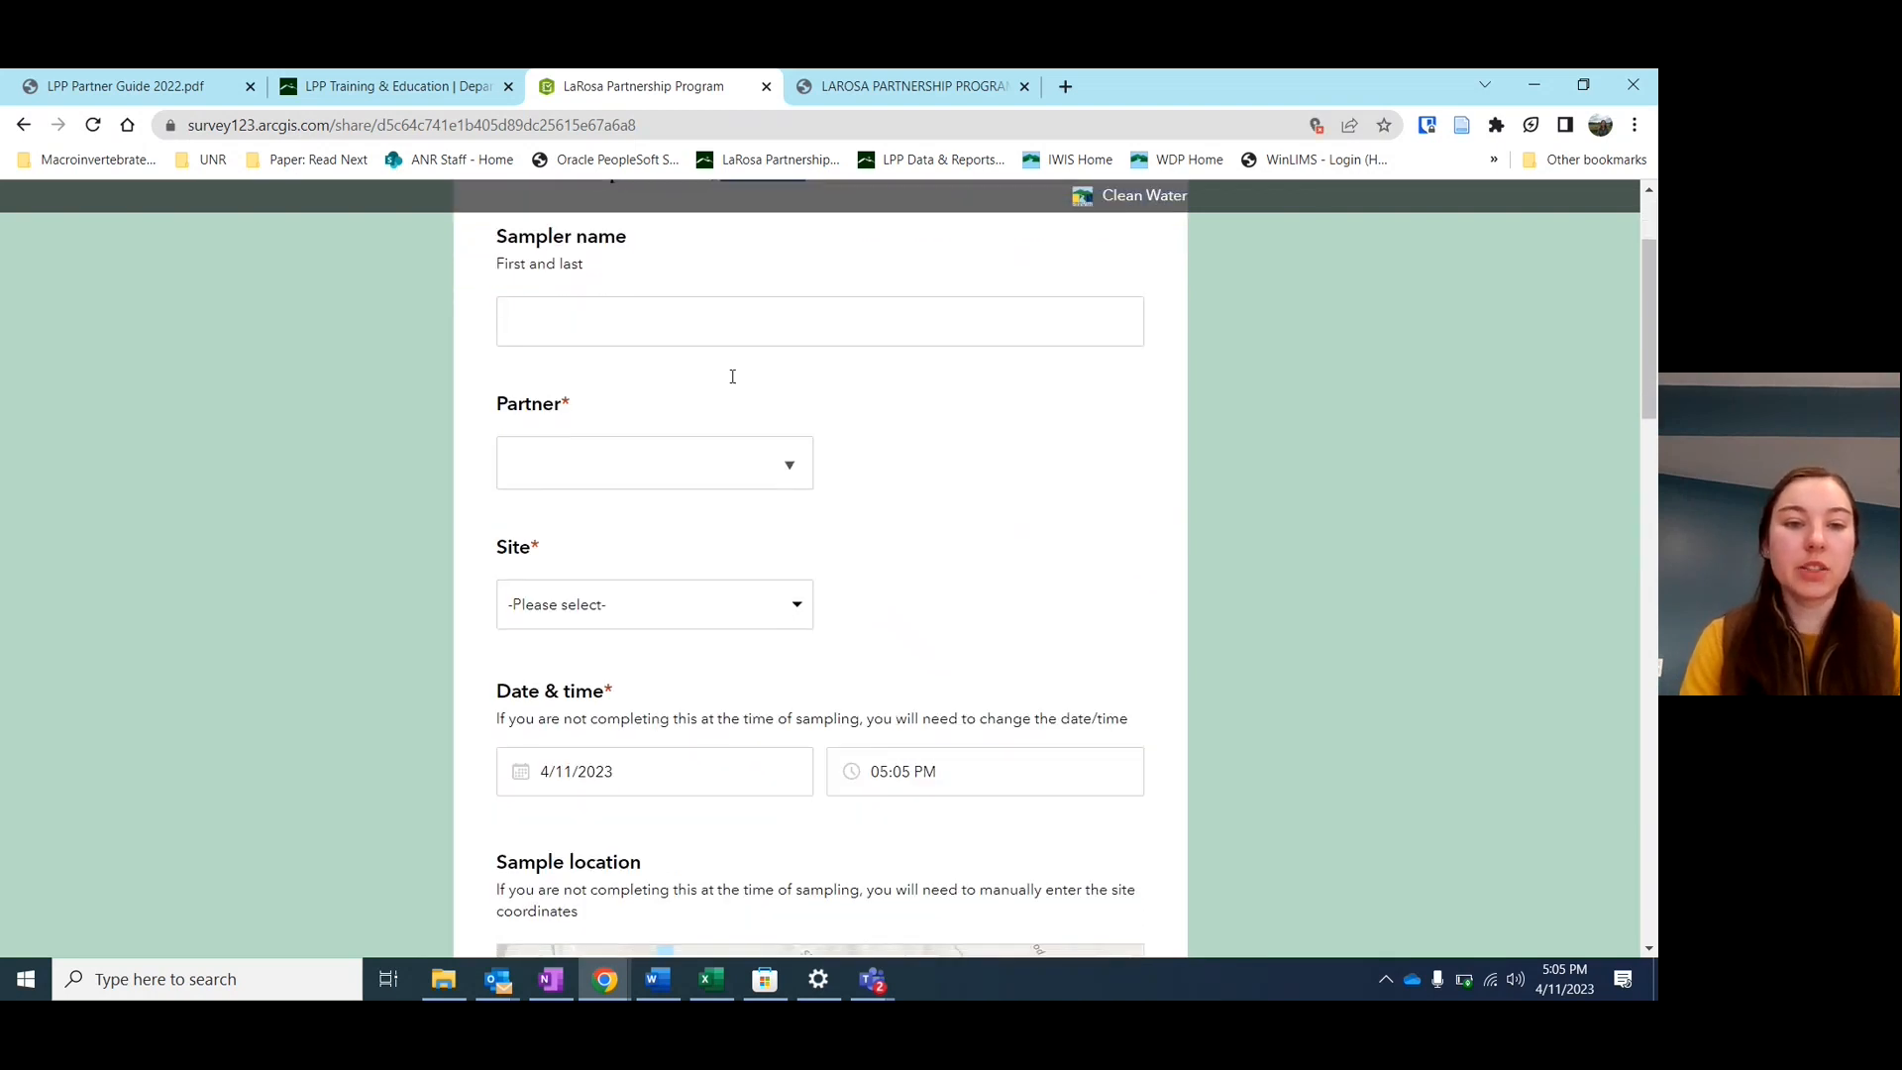
Enter the sampler's first and last name in the Sampler name field
click(708, 320)
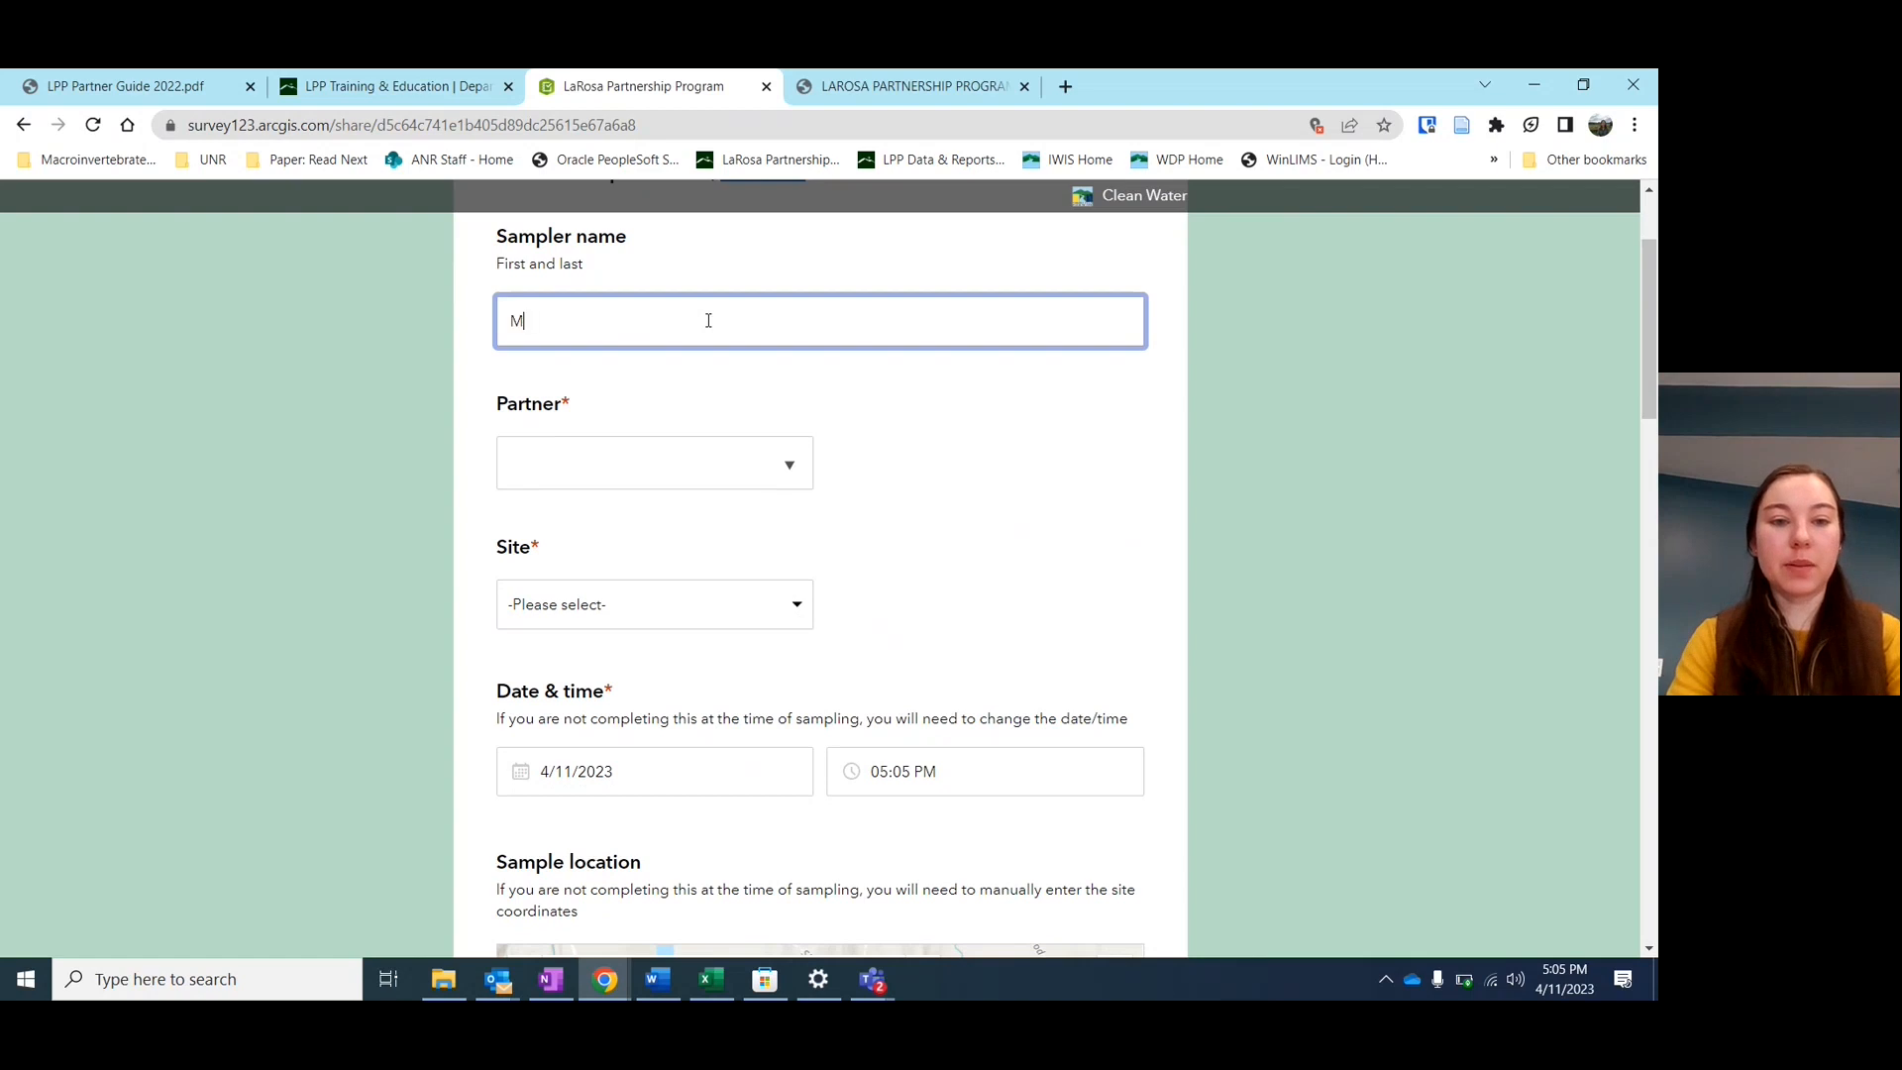
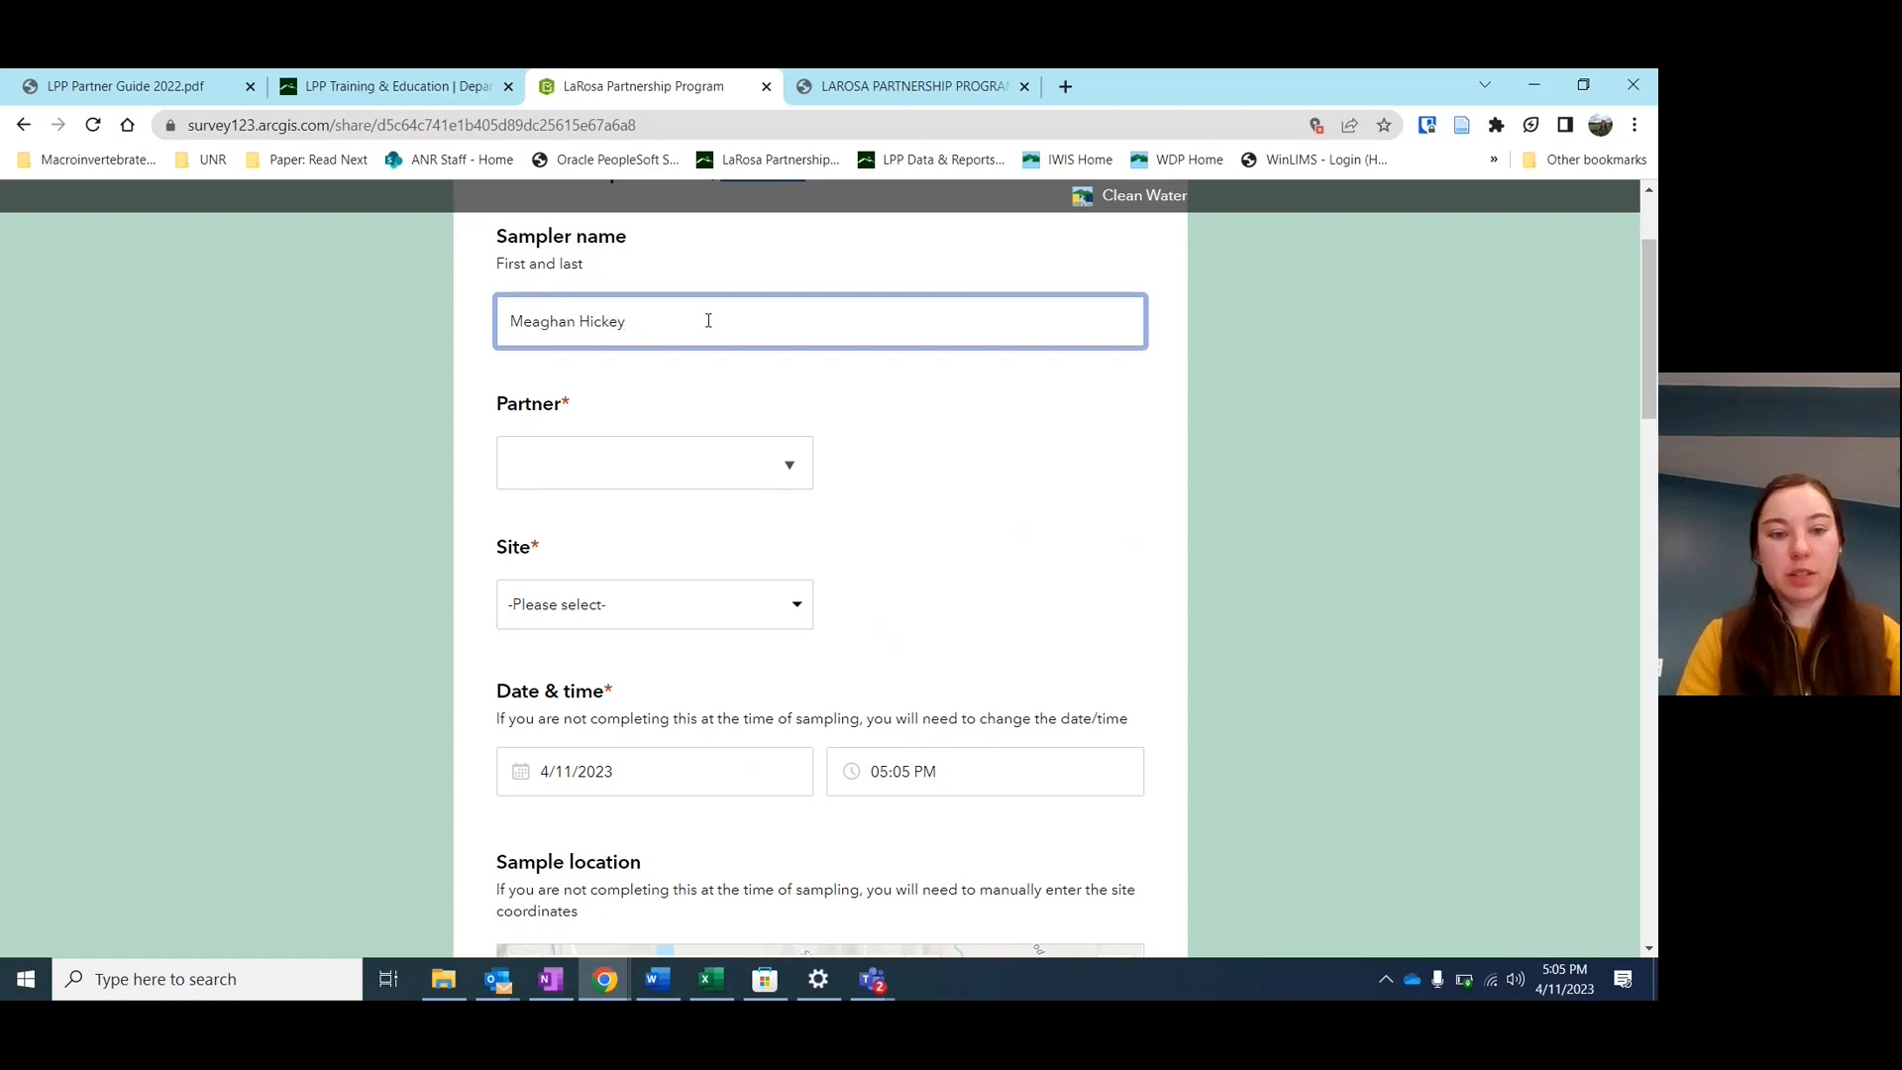
click(638, 380)
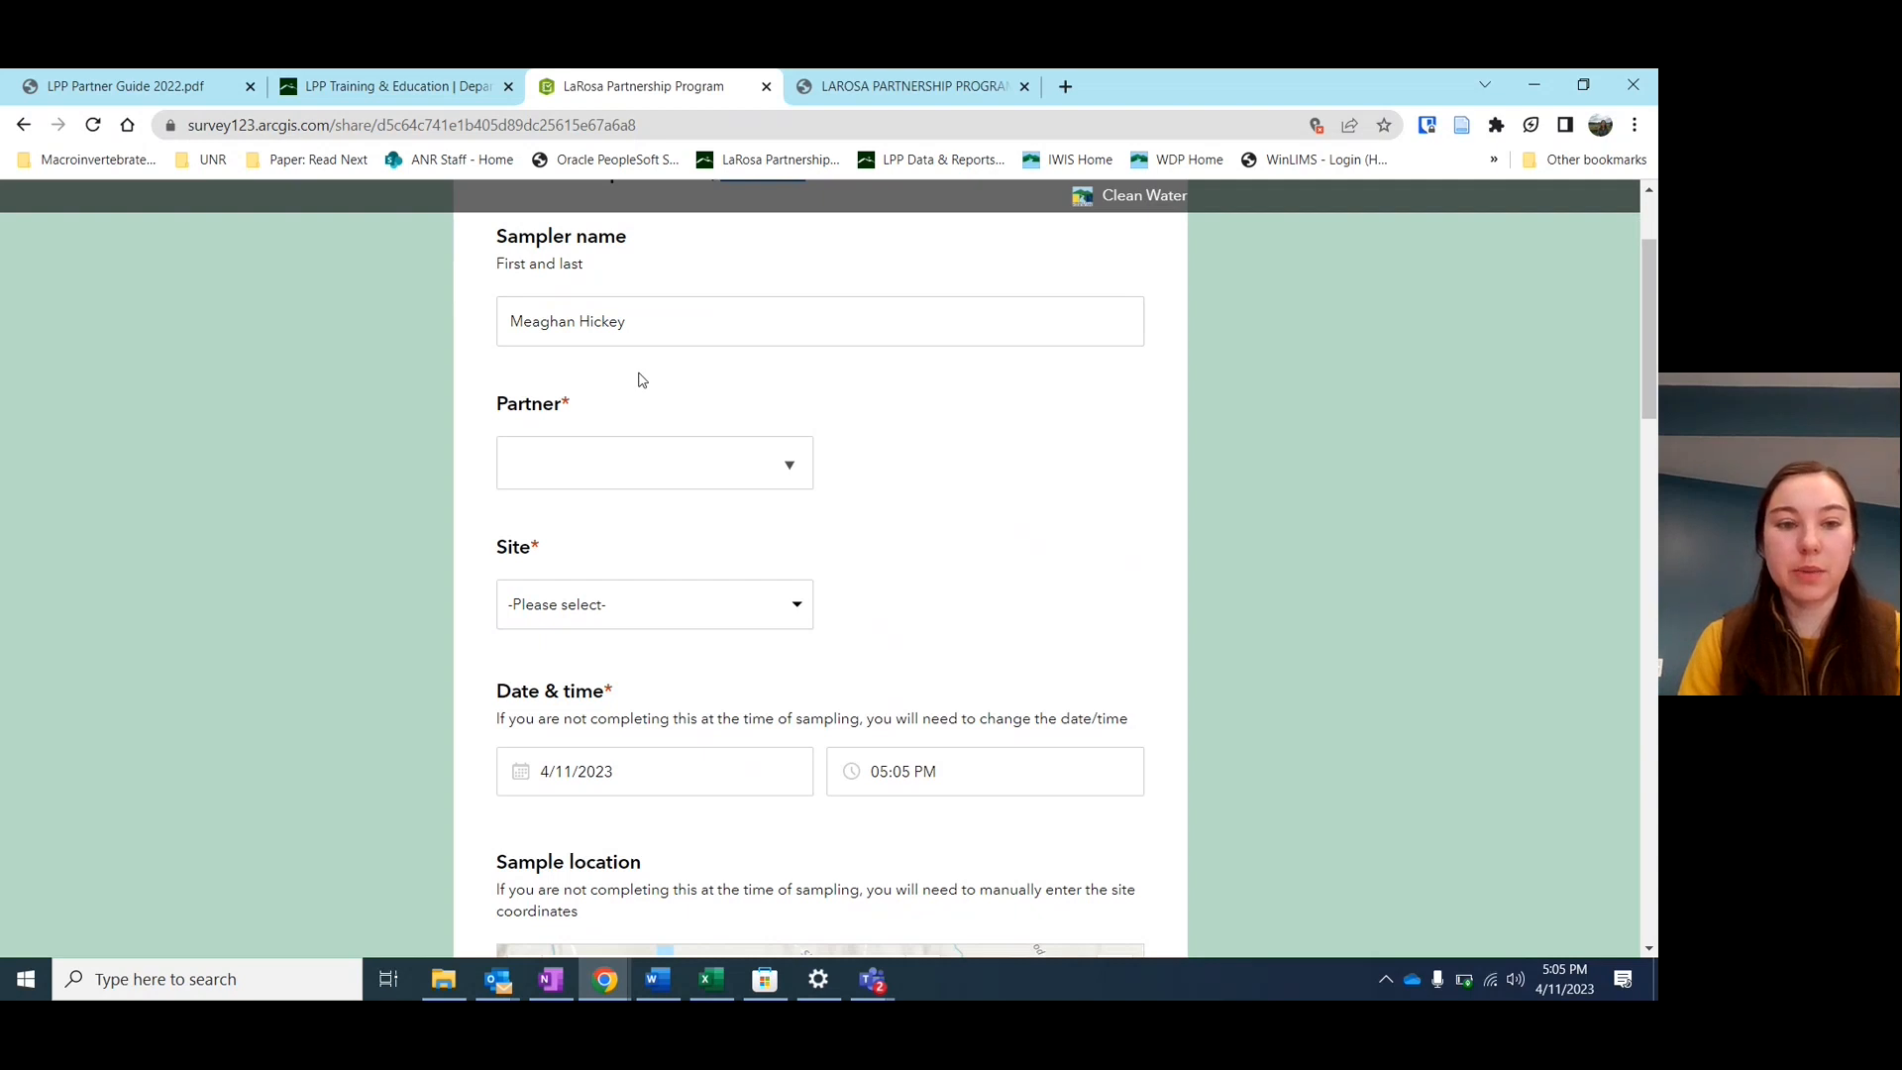
scroll(638, 380, down, 1)
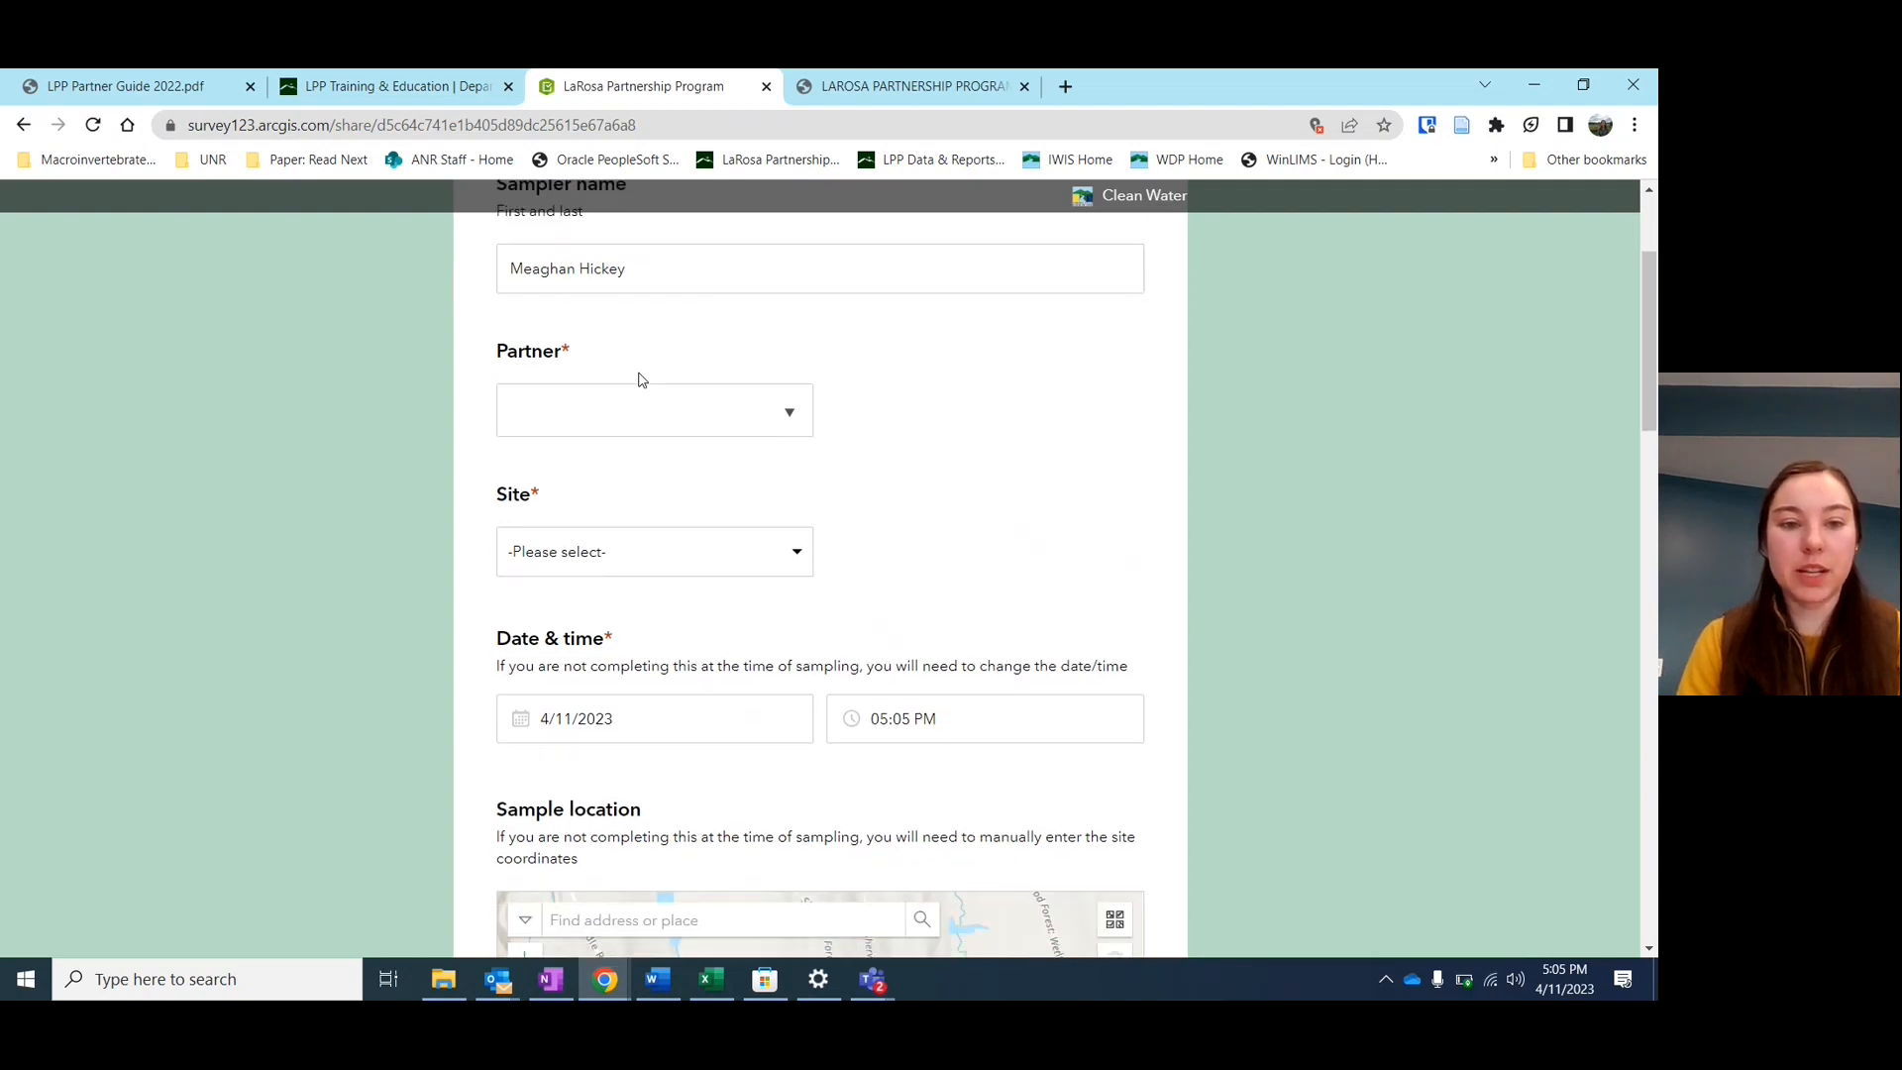
scroll(638, 379, down, 1)
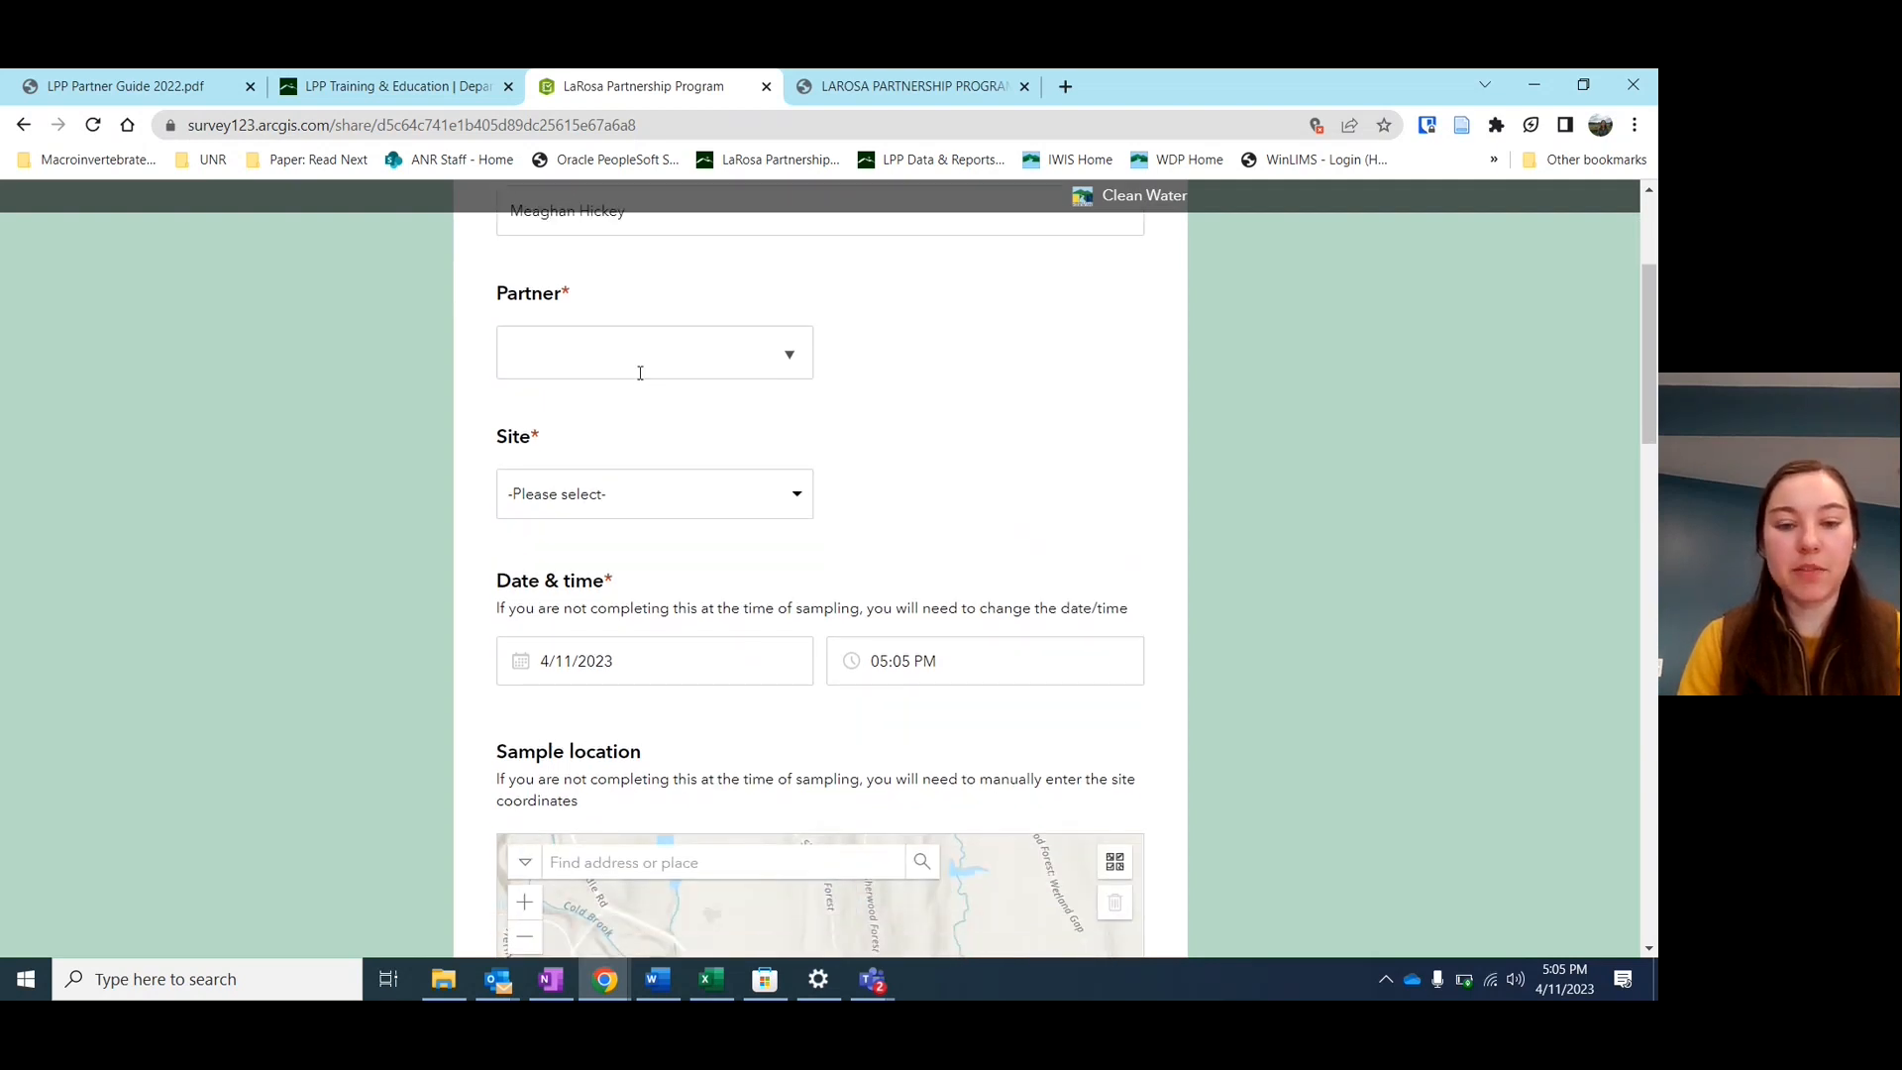
scroll(640, 373, up, 1)
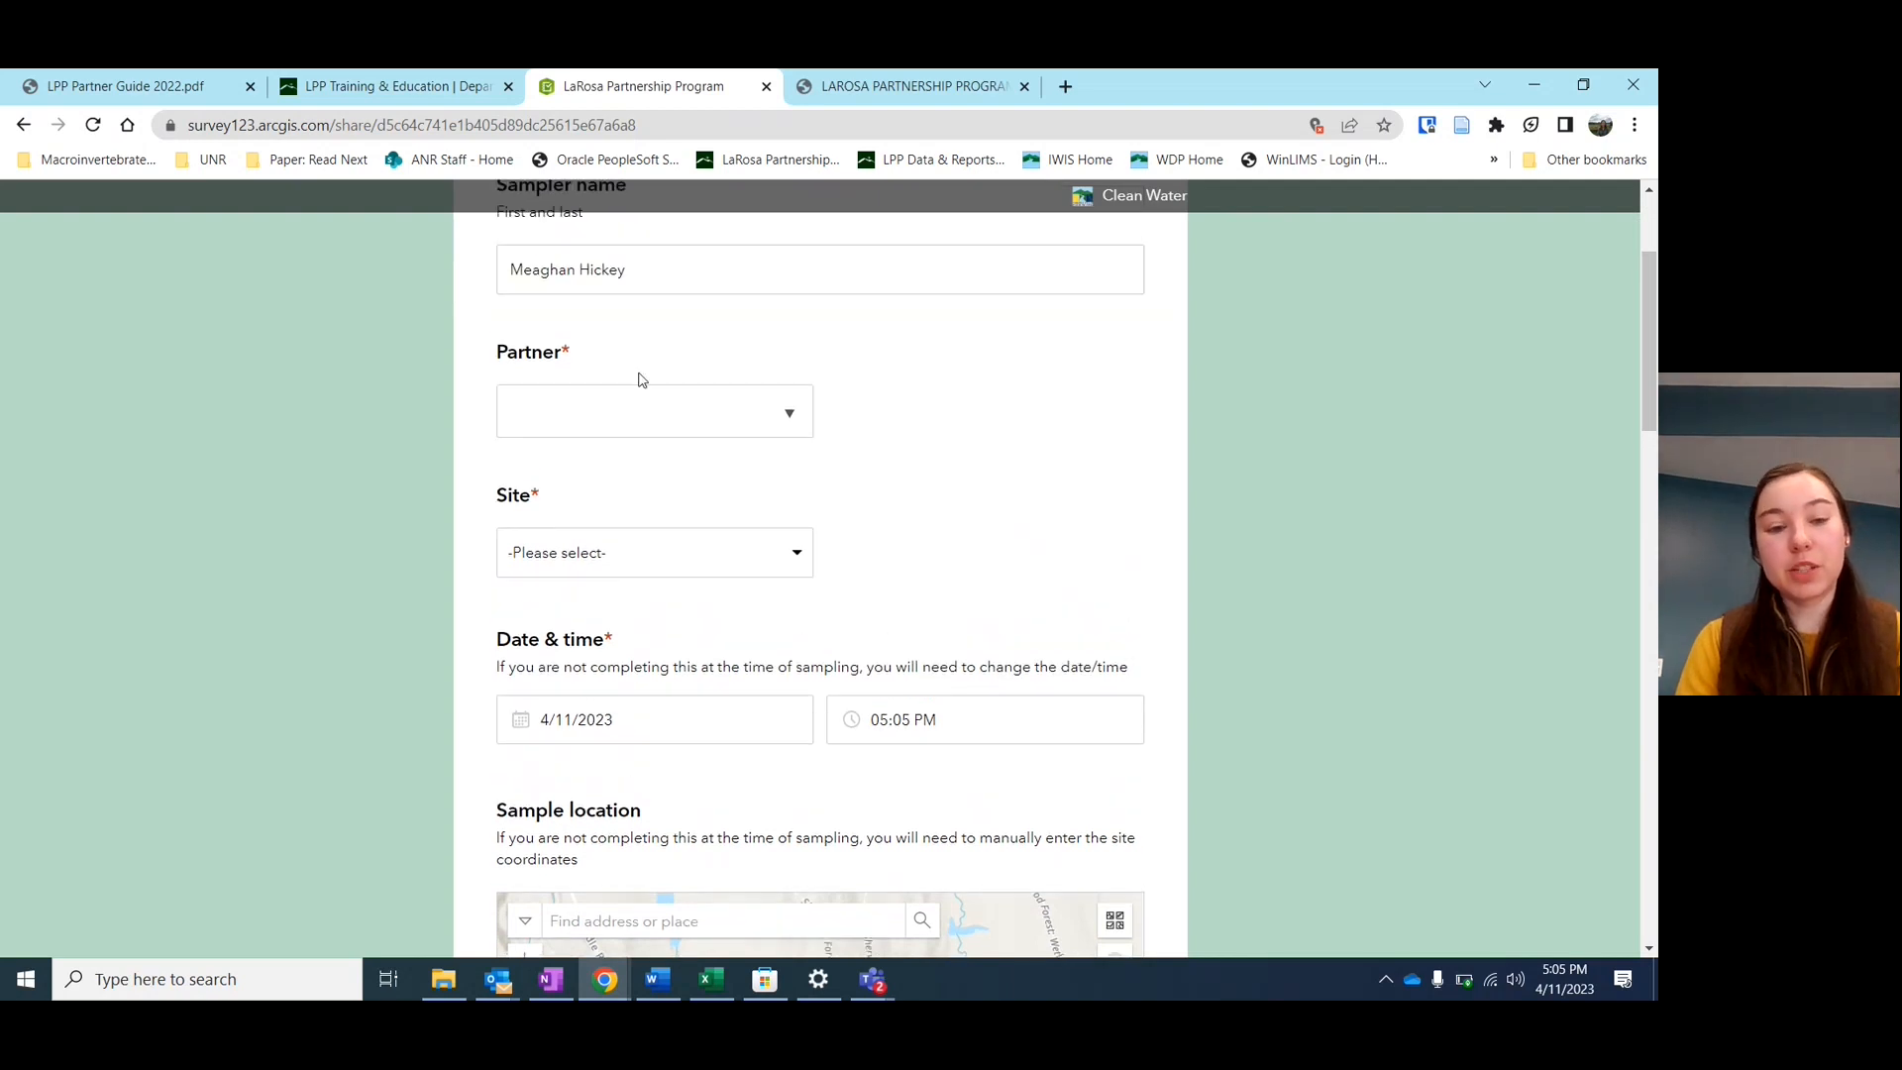
scroll(639, 378, up, 1)
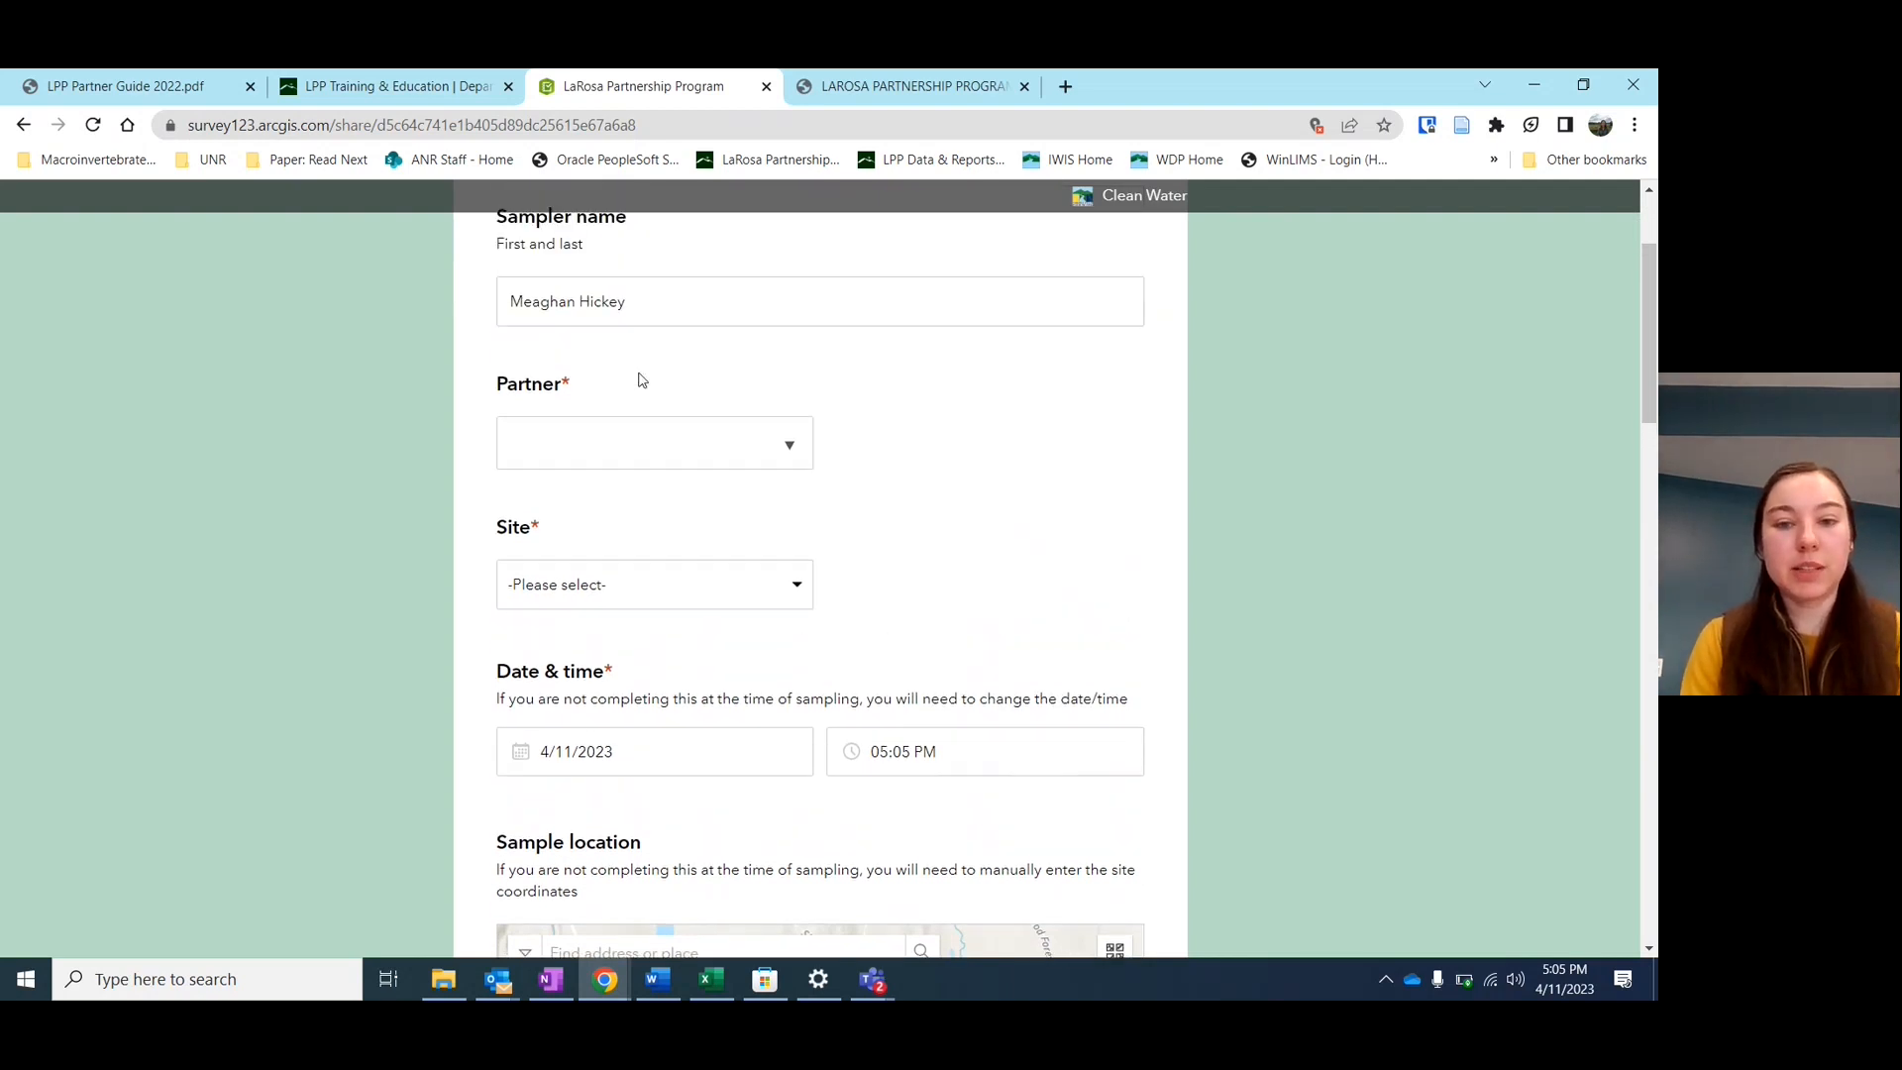
click(619, 309)
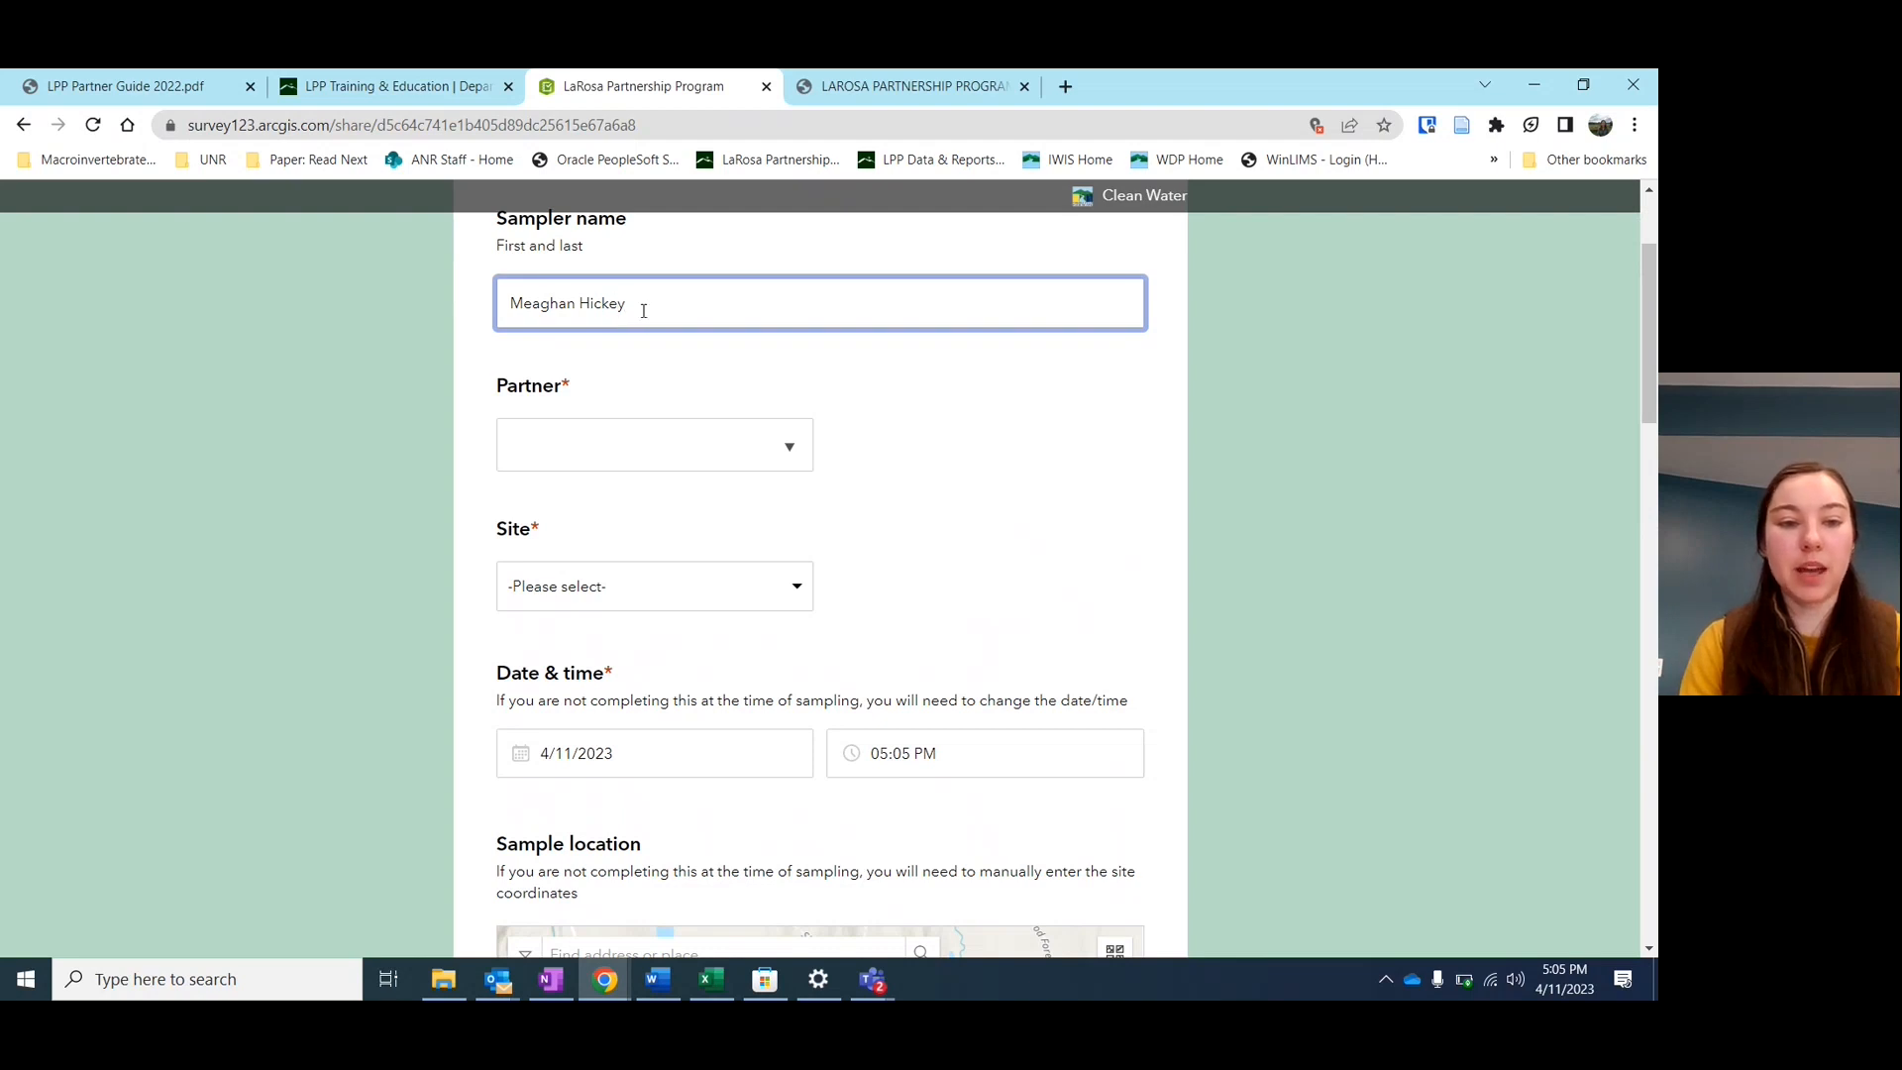
scroll(626, 398, down, 1)
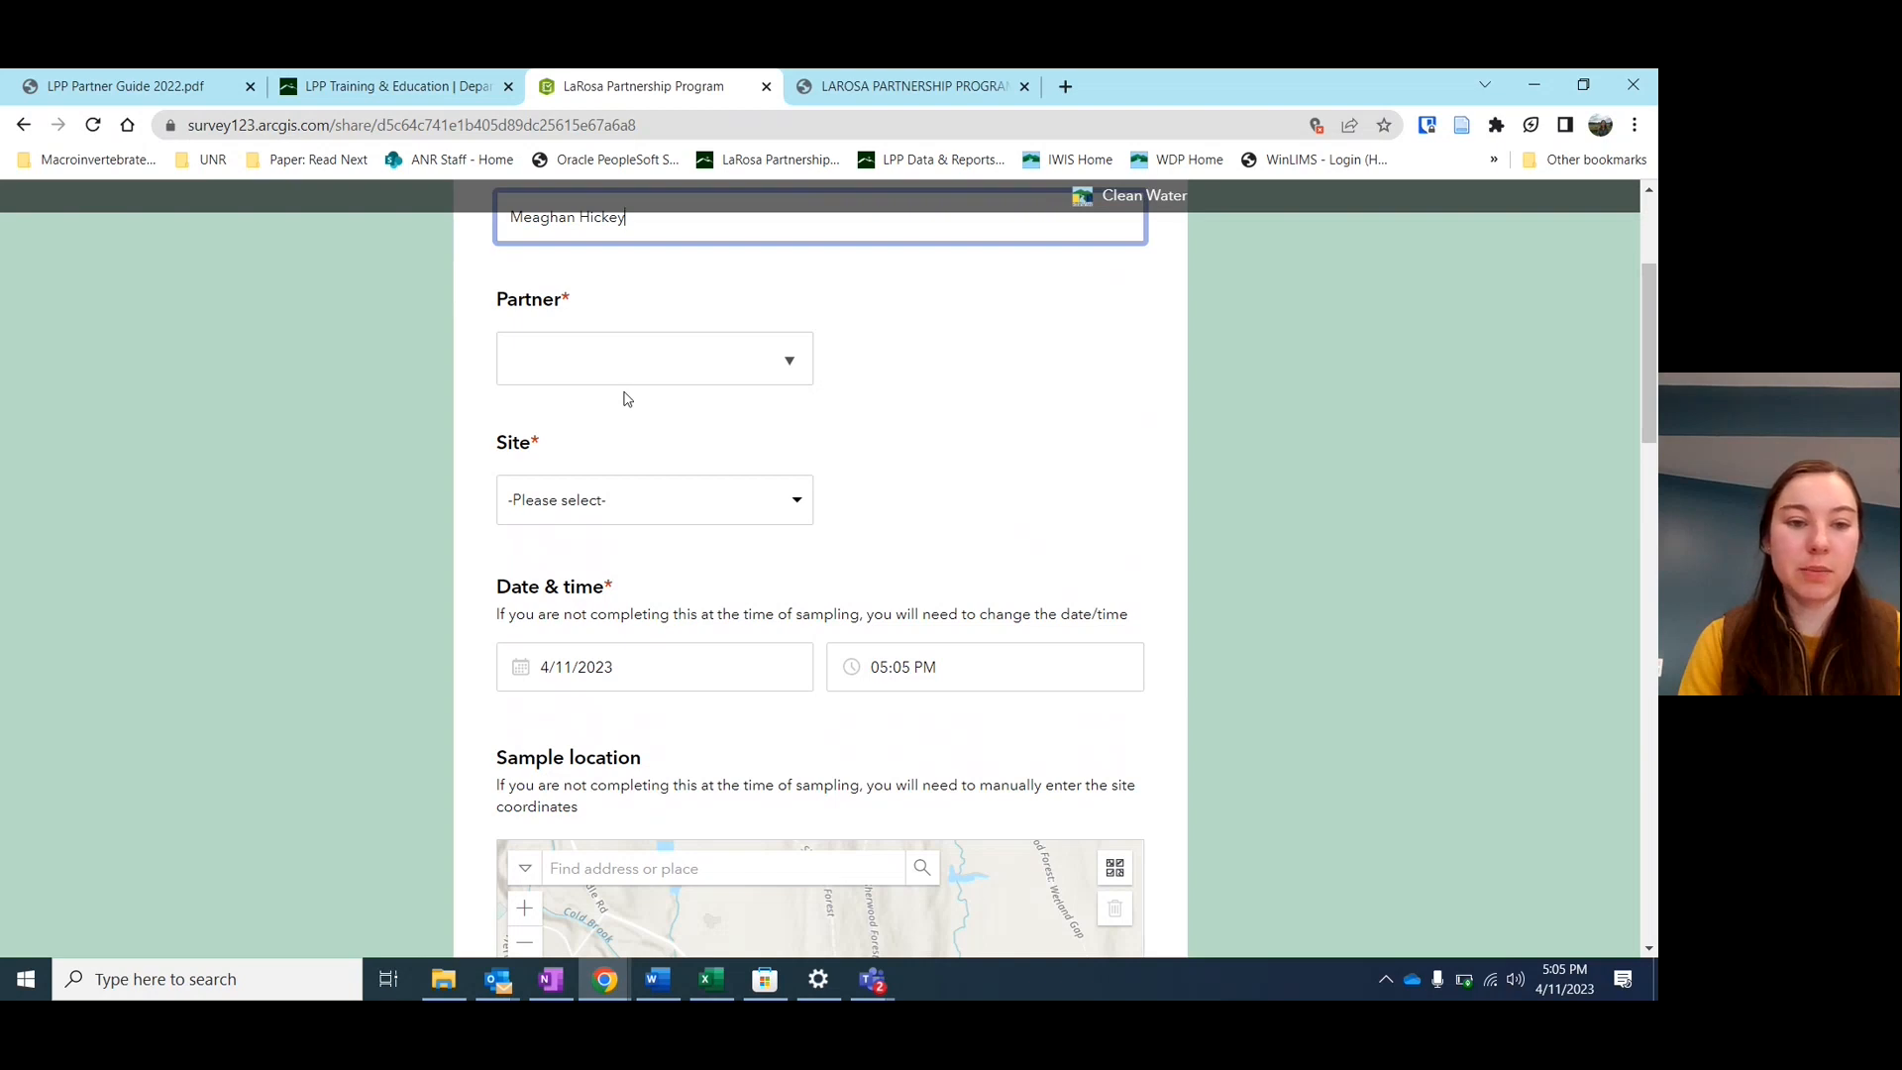
Choose Black River Action Team as the partner and look through its site list
click(765, 373)
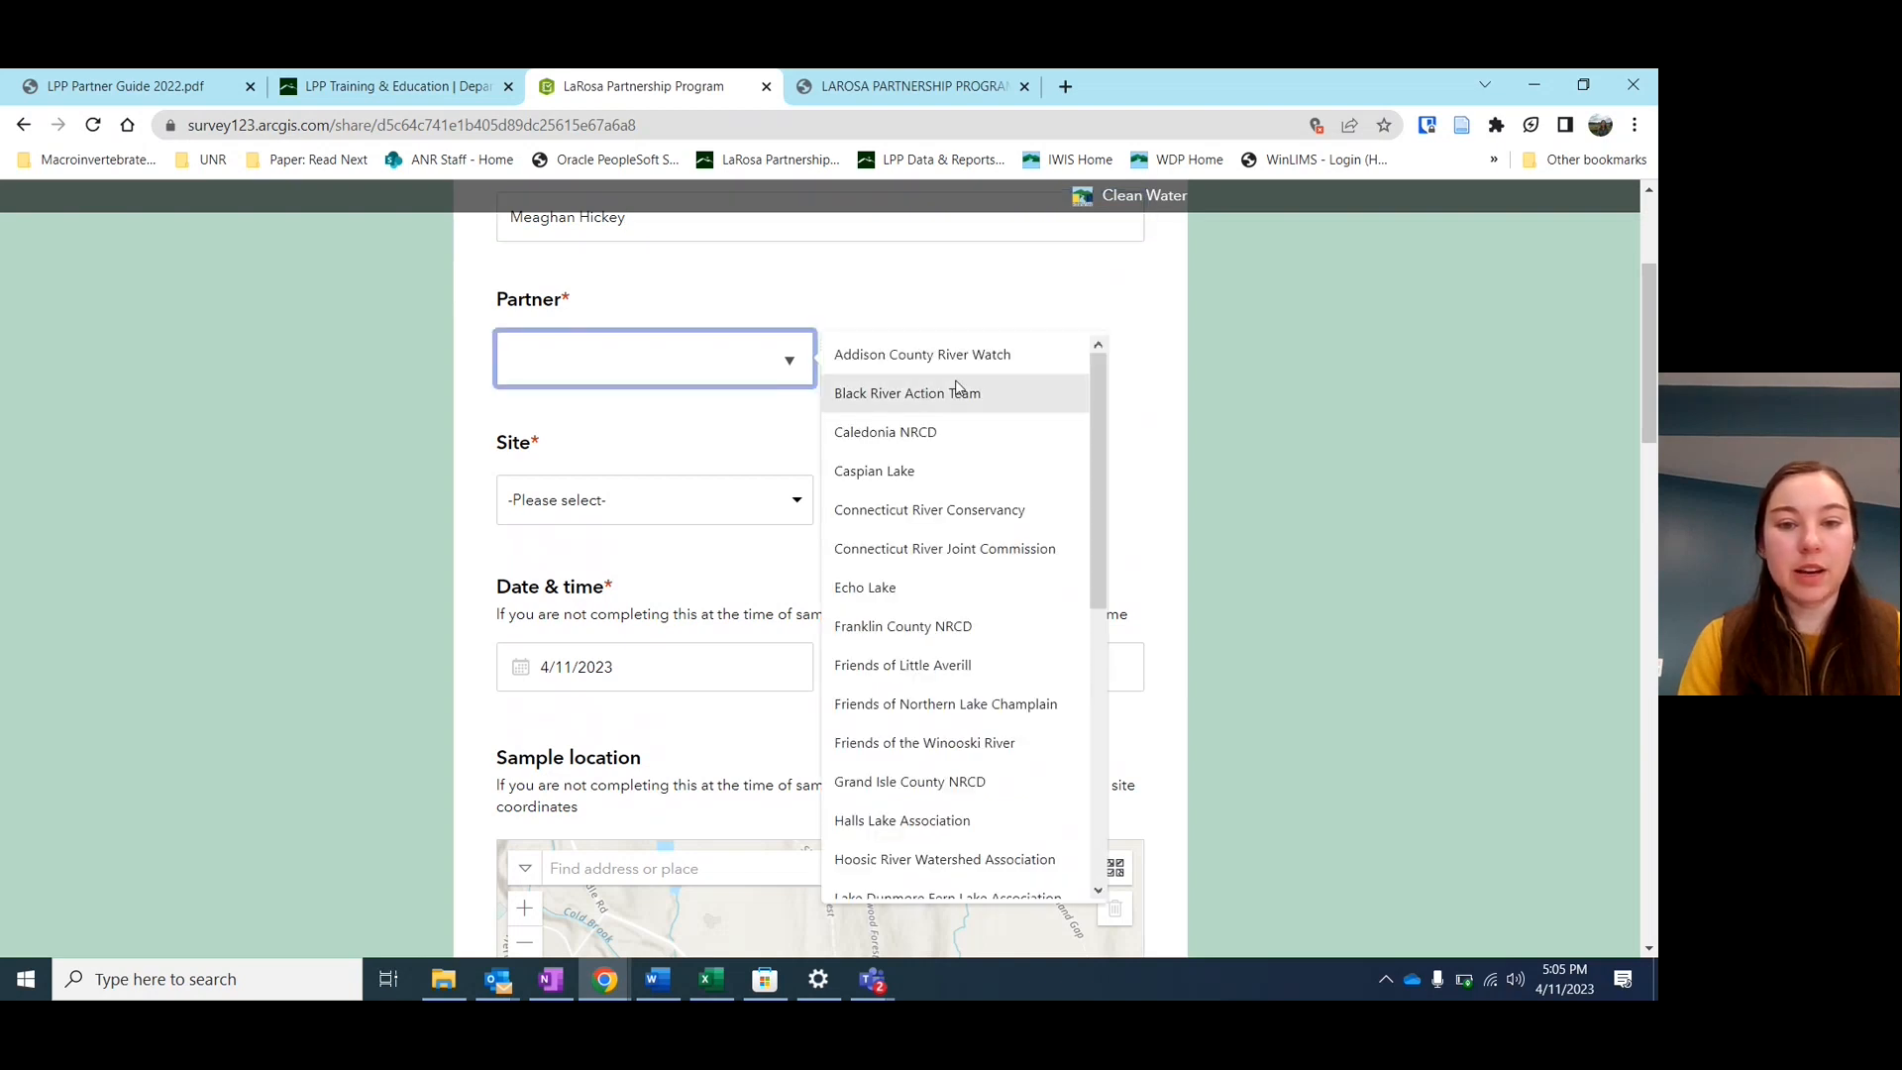
scroll(949, 692, down, 5)
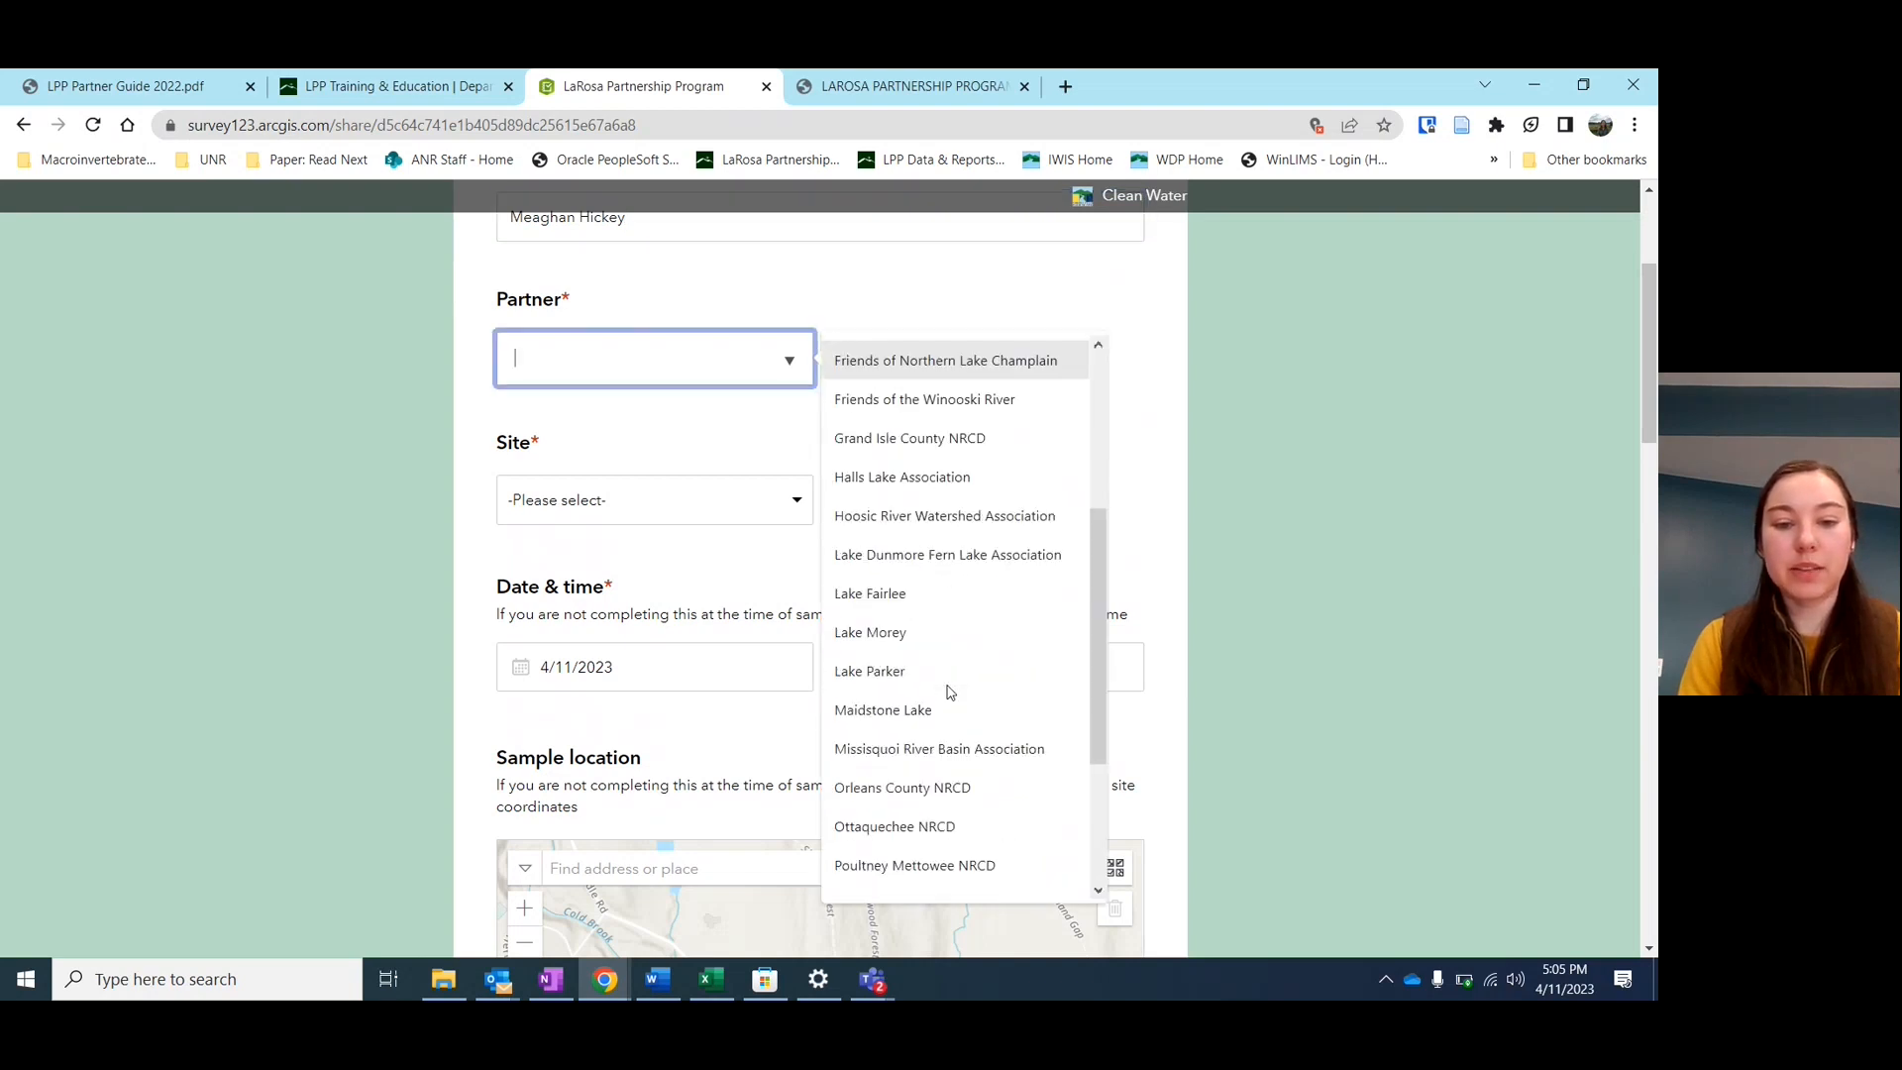
scroll(949, 691, up, 5)
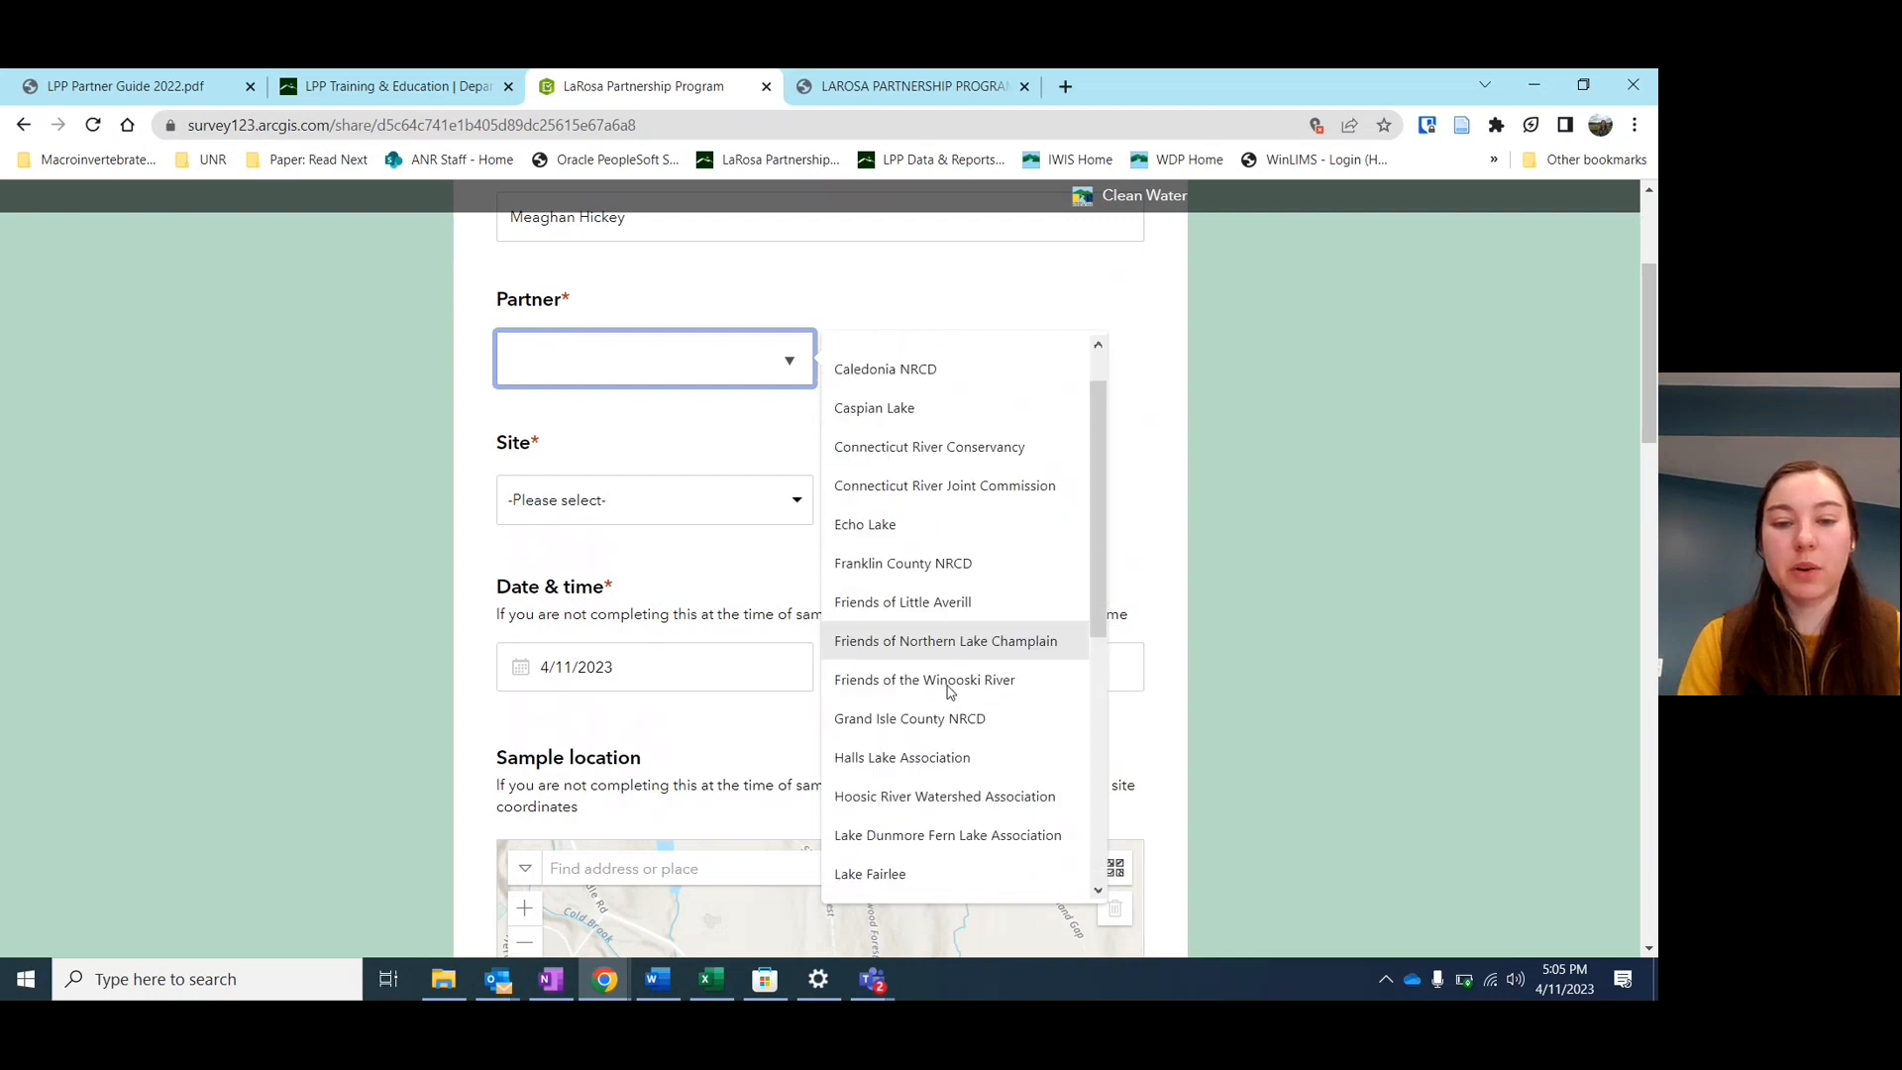
scroll(925, 426, up, 1)
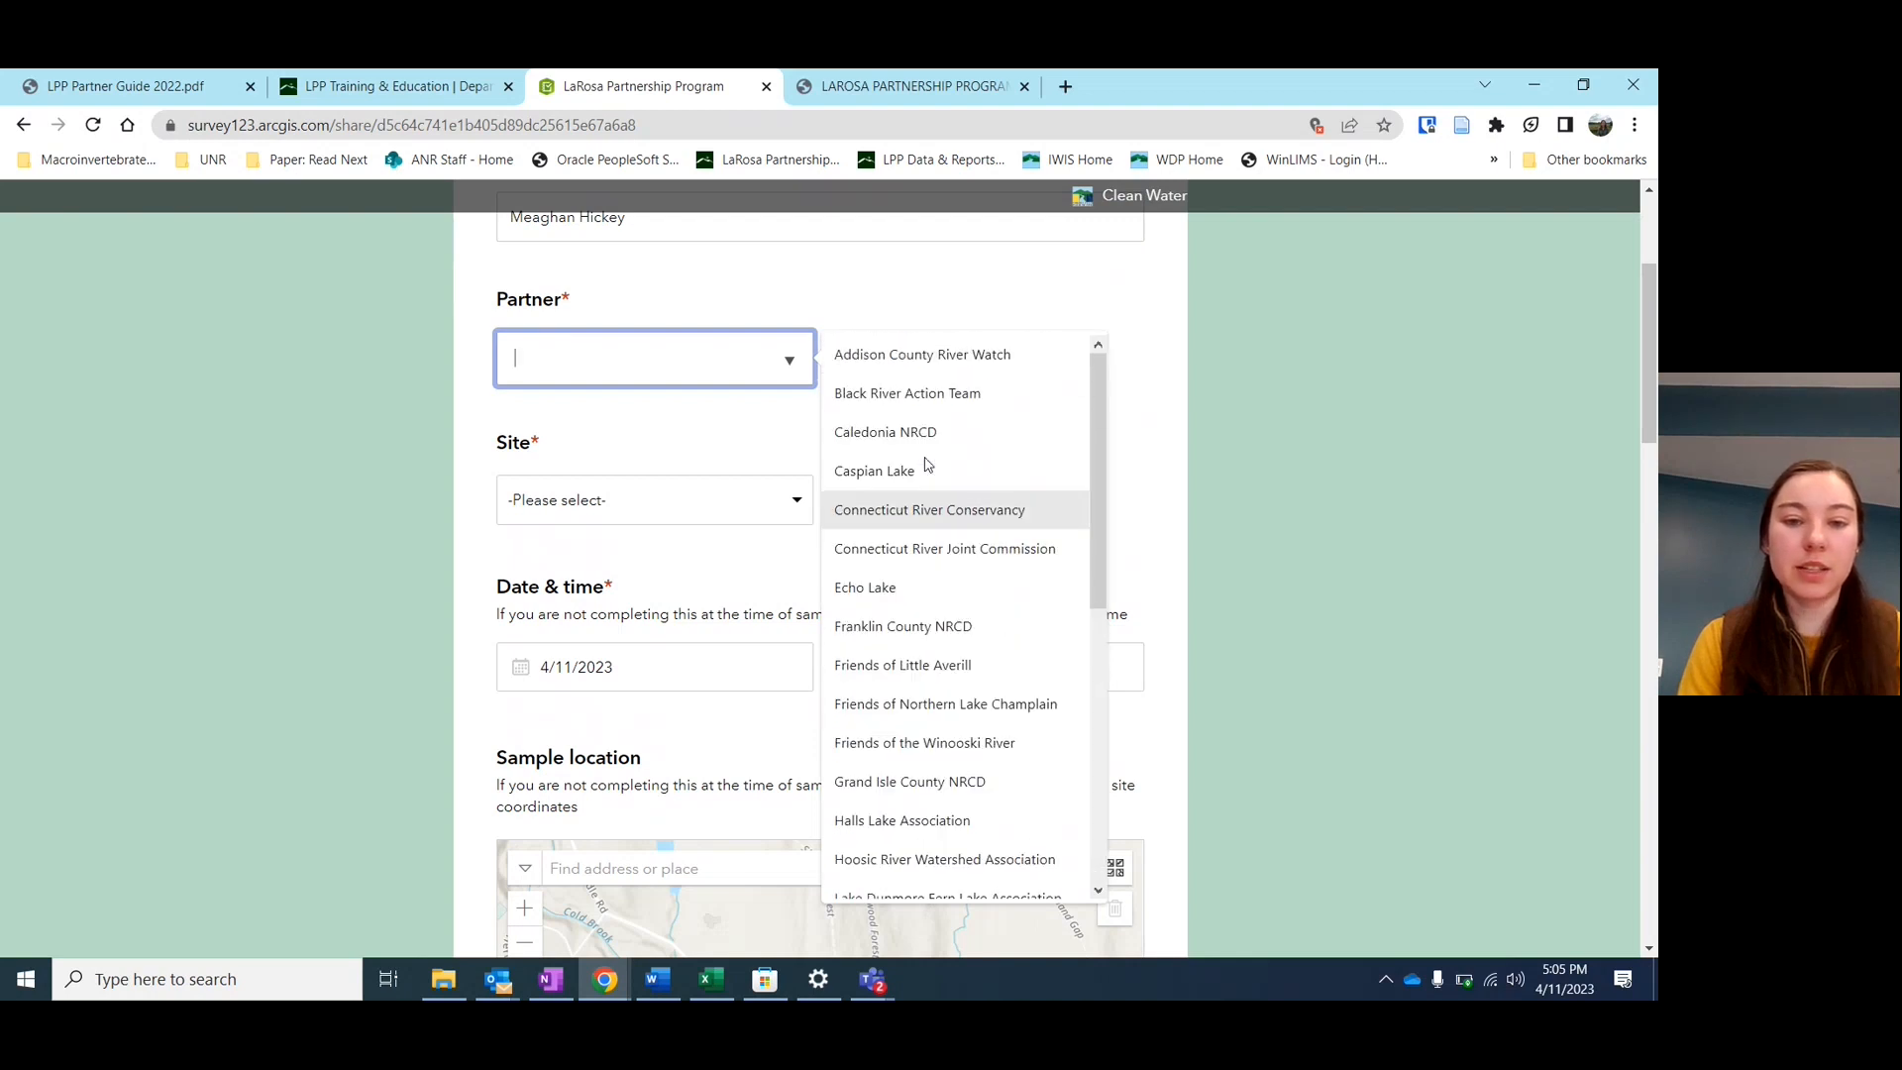
click(903, 396)
scroll(672, 458, down, 1)
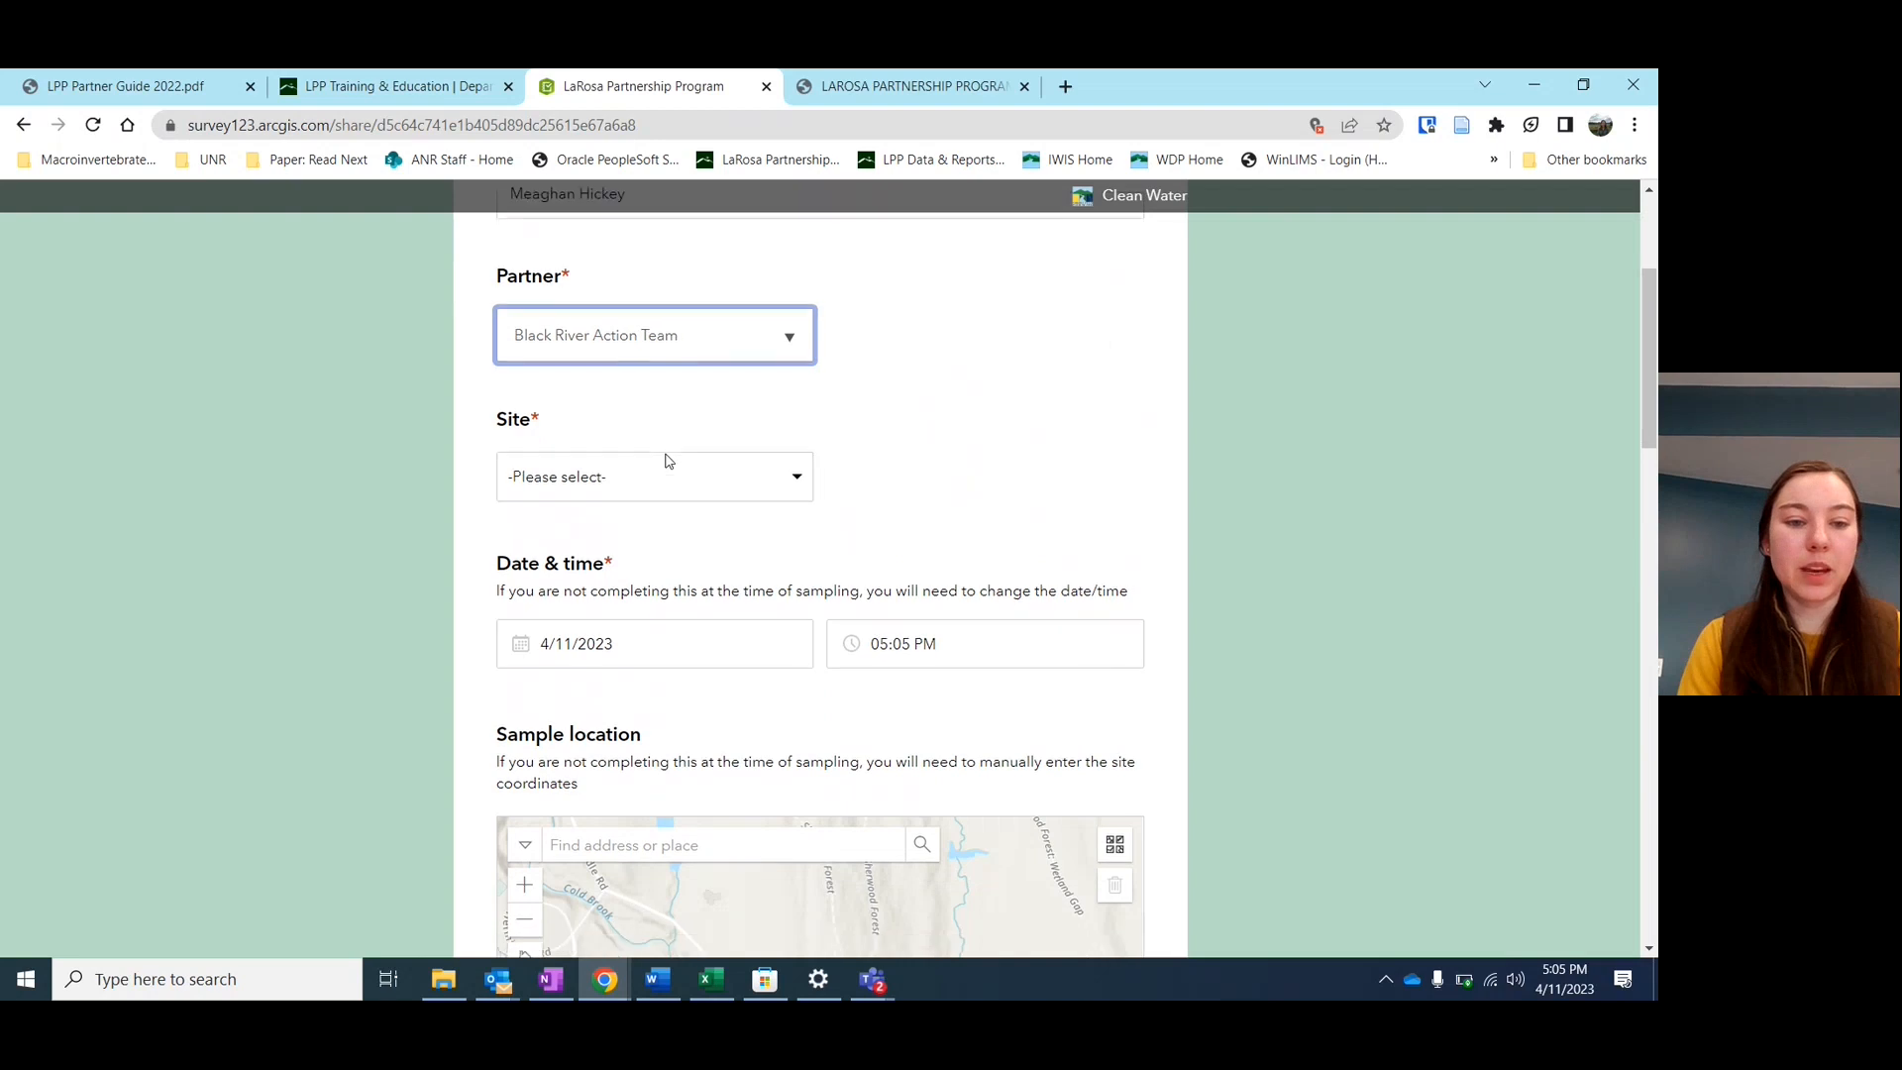
click(705, 428)
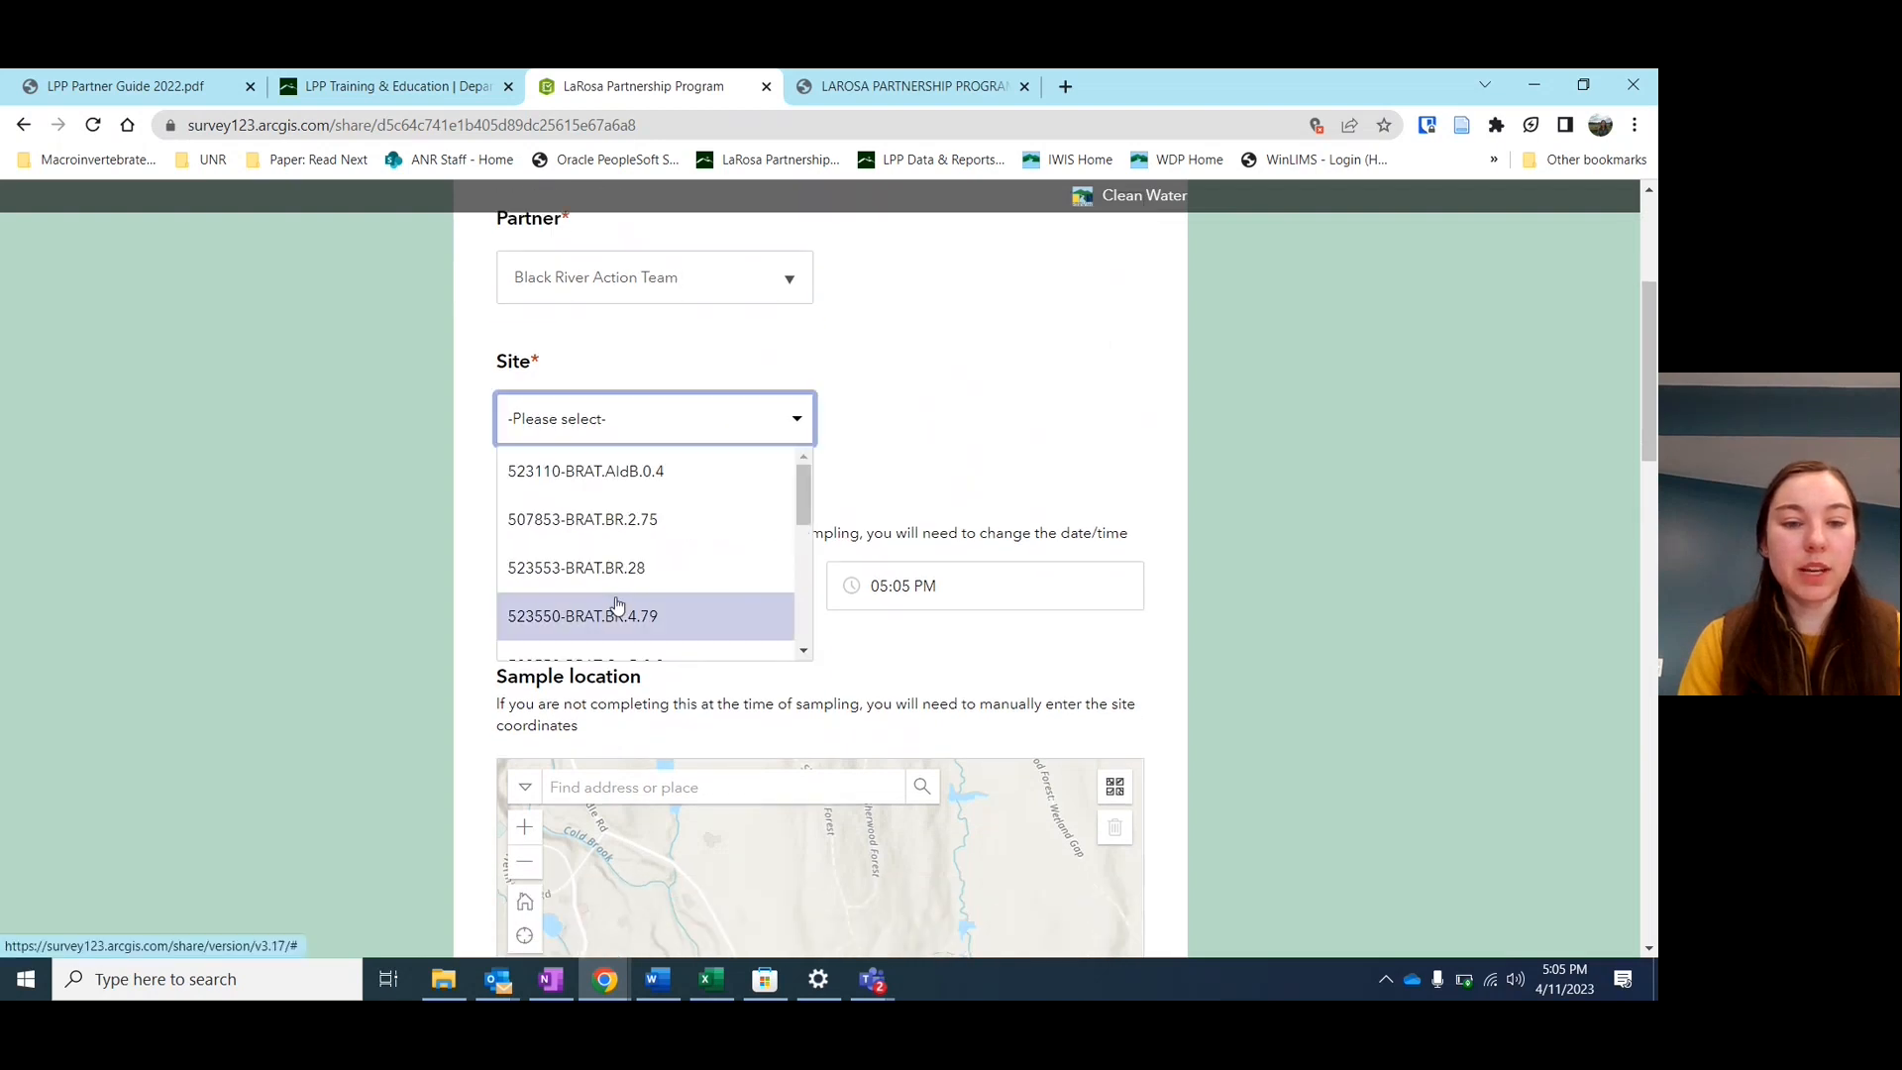
scroll(617, 606, down, 1)
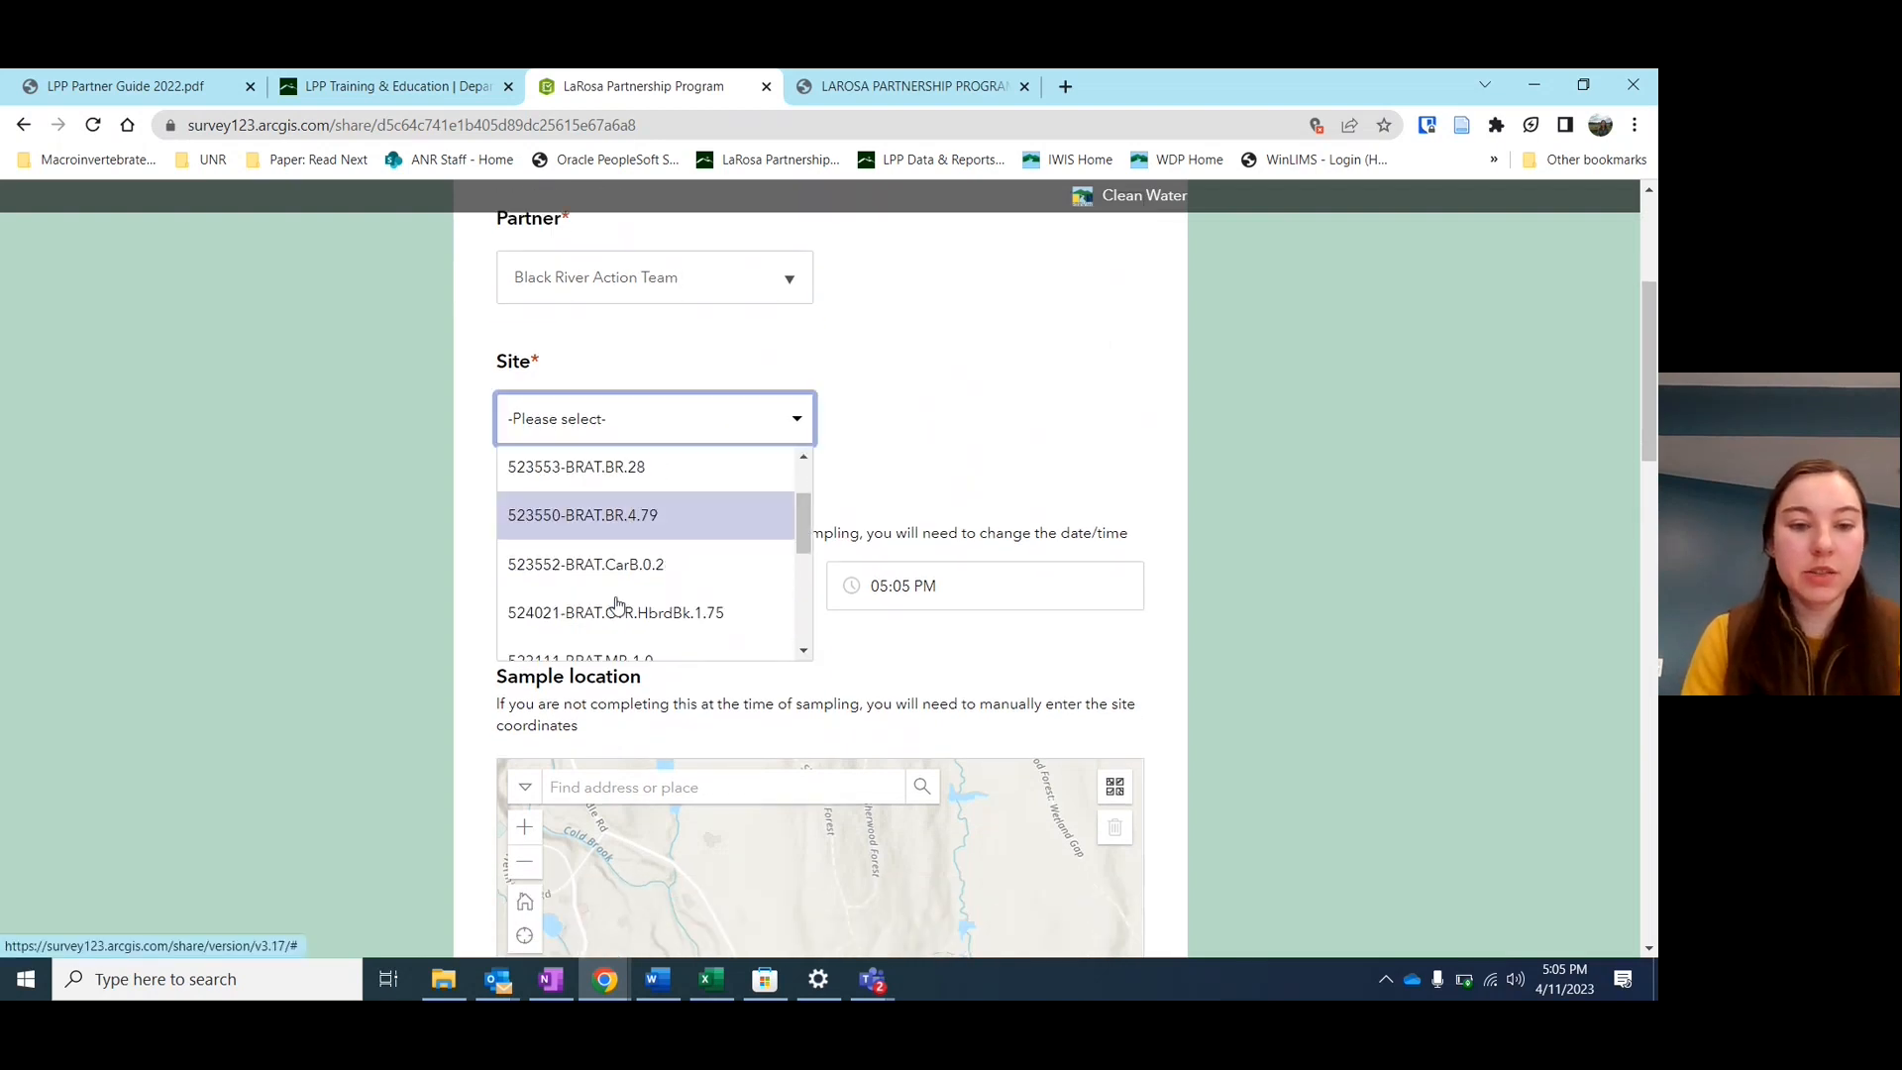
scroll(617, 606, up, 1)
click(738, 299)
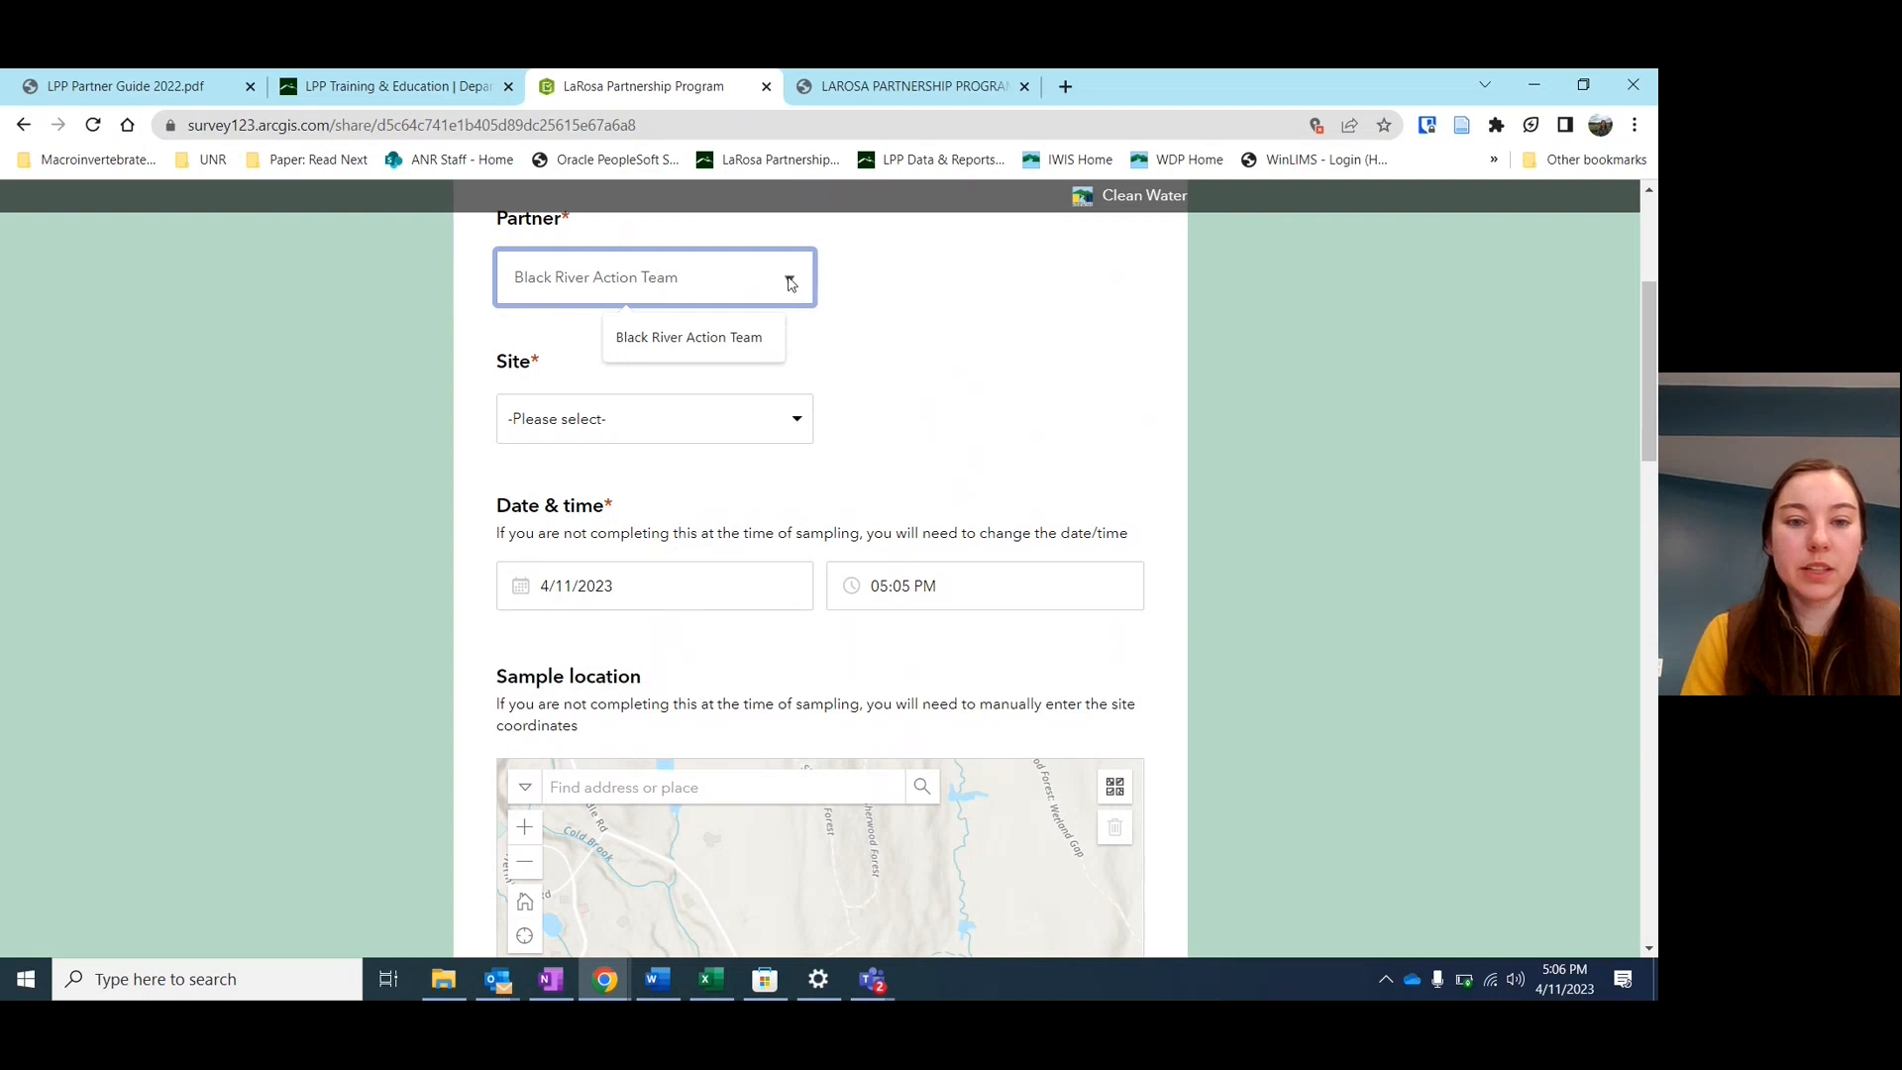
Replace the partner with Echo Lake and select site 523640-WEchoLakeRd
key(BackSpace)
key(BackSpace)
key(BackSpace)
key(BackSpace)
key(BackSpace)
key(BackSpace)
key(BackSpace)
key(BackSpace)
key(BackSpace)
key(BackSpace)
key(BackSpace)
key(BackSpace)
key(BackSpace)
key(BackSpace)
key(BackSpace)
key(BackSpace)
key(BackSpace)
key(BackSpace)
key(BackSpace)
key(BackSpace)
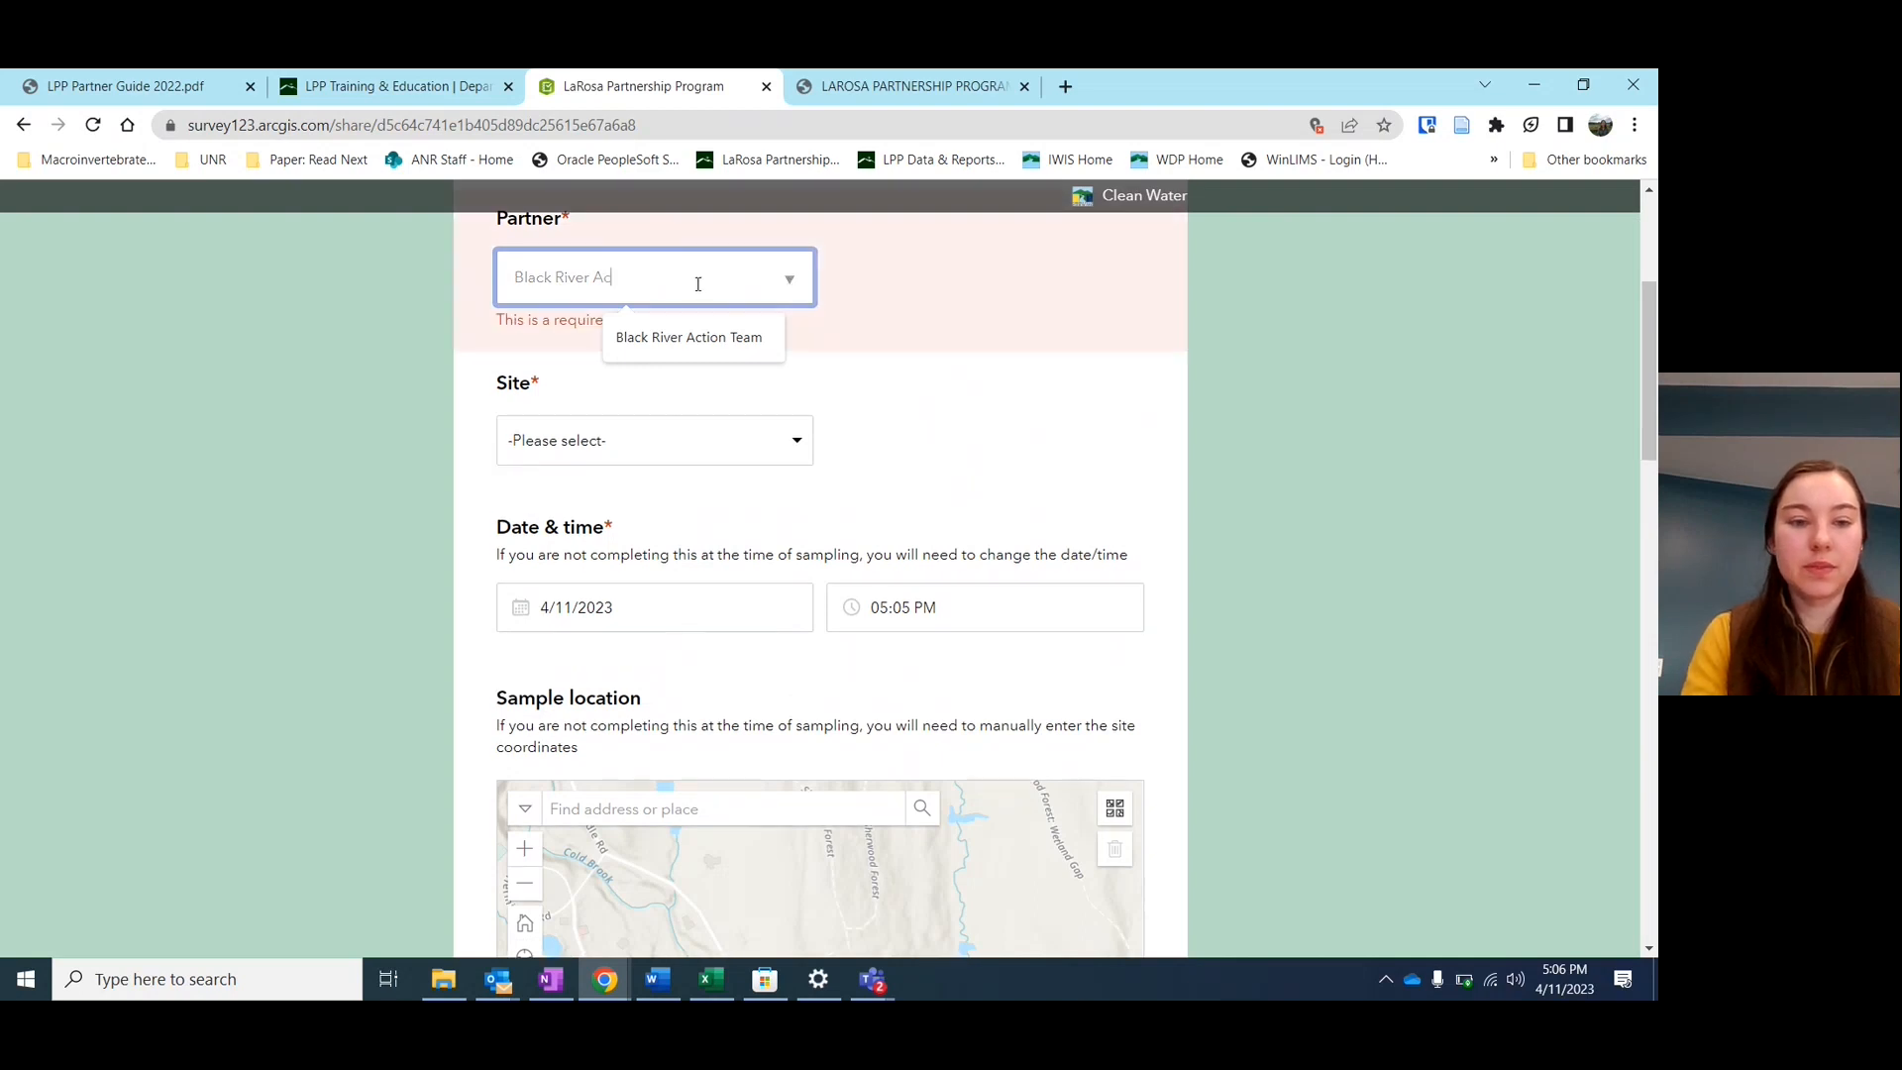
click(790, 280)
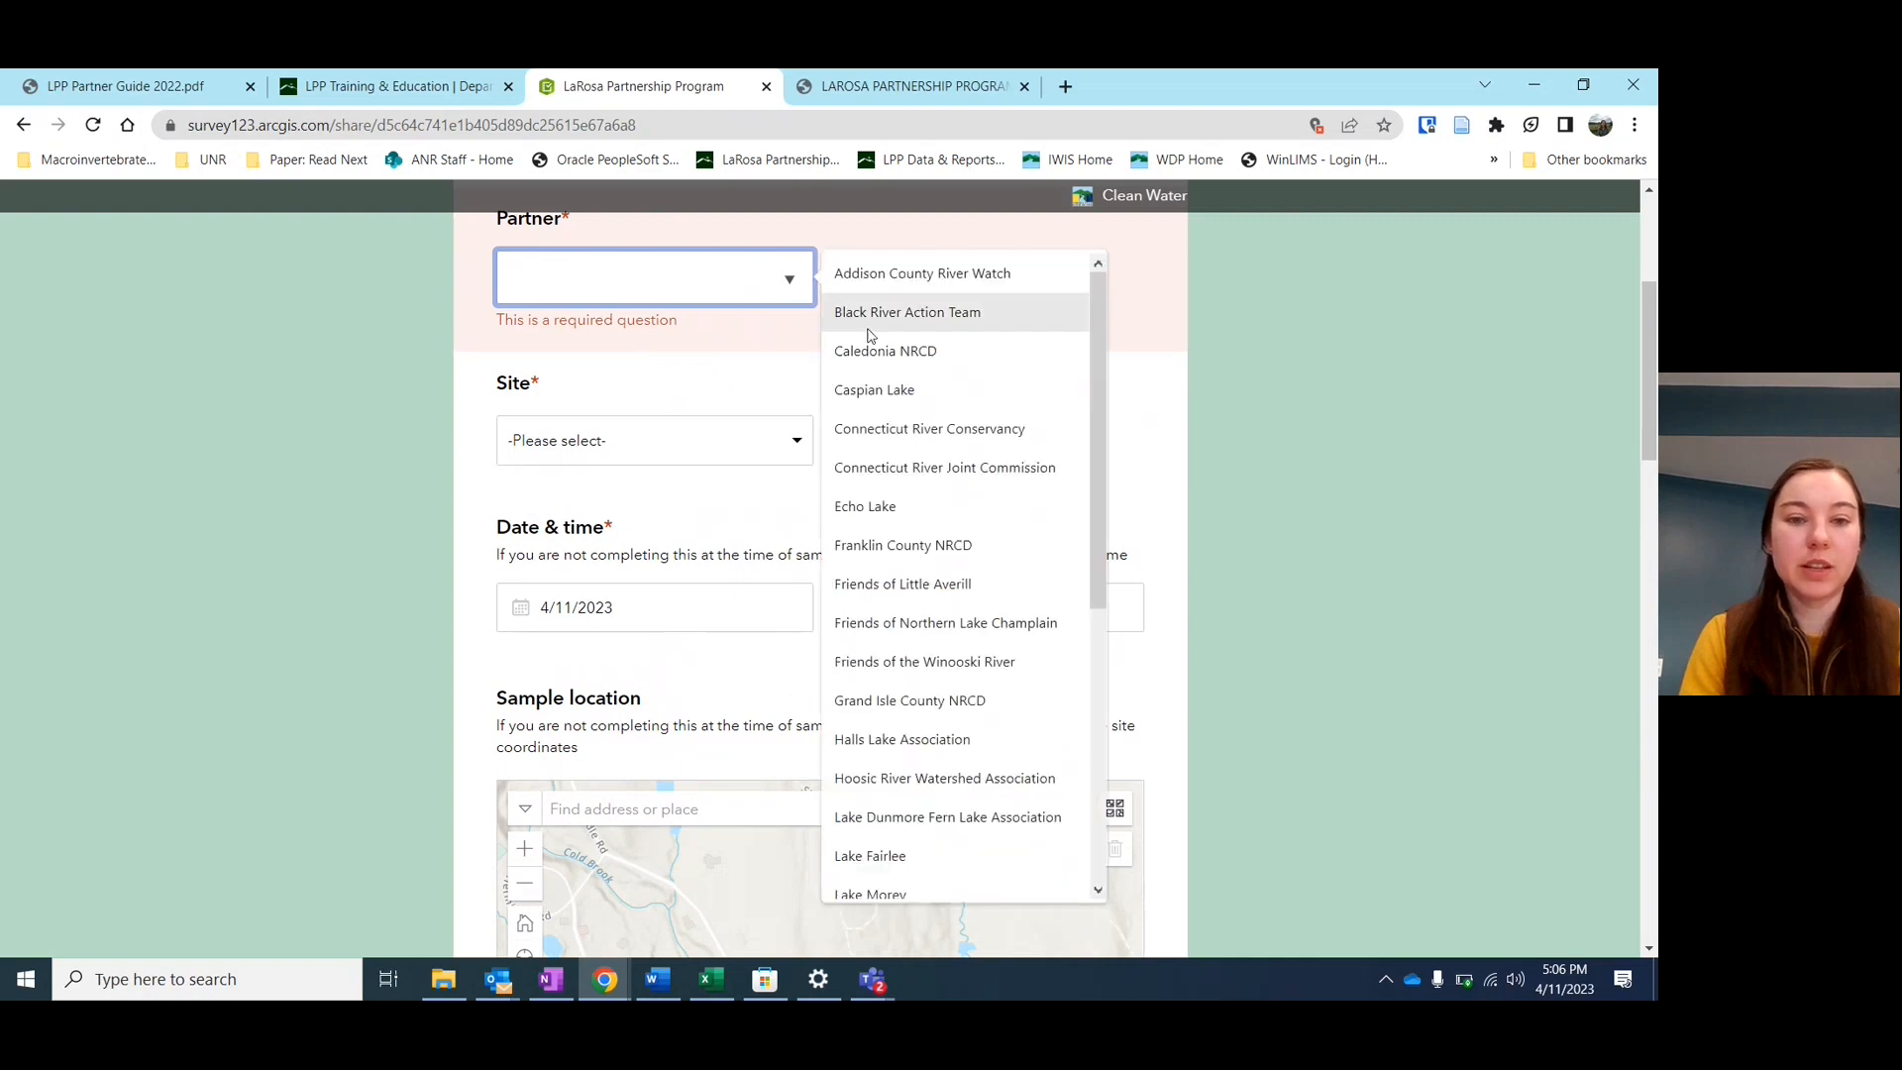
click(898, 507)
click(776, 422)
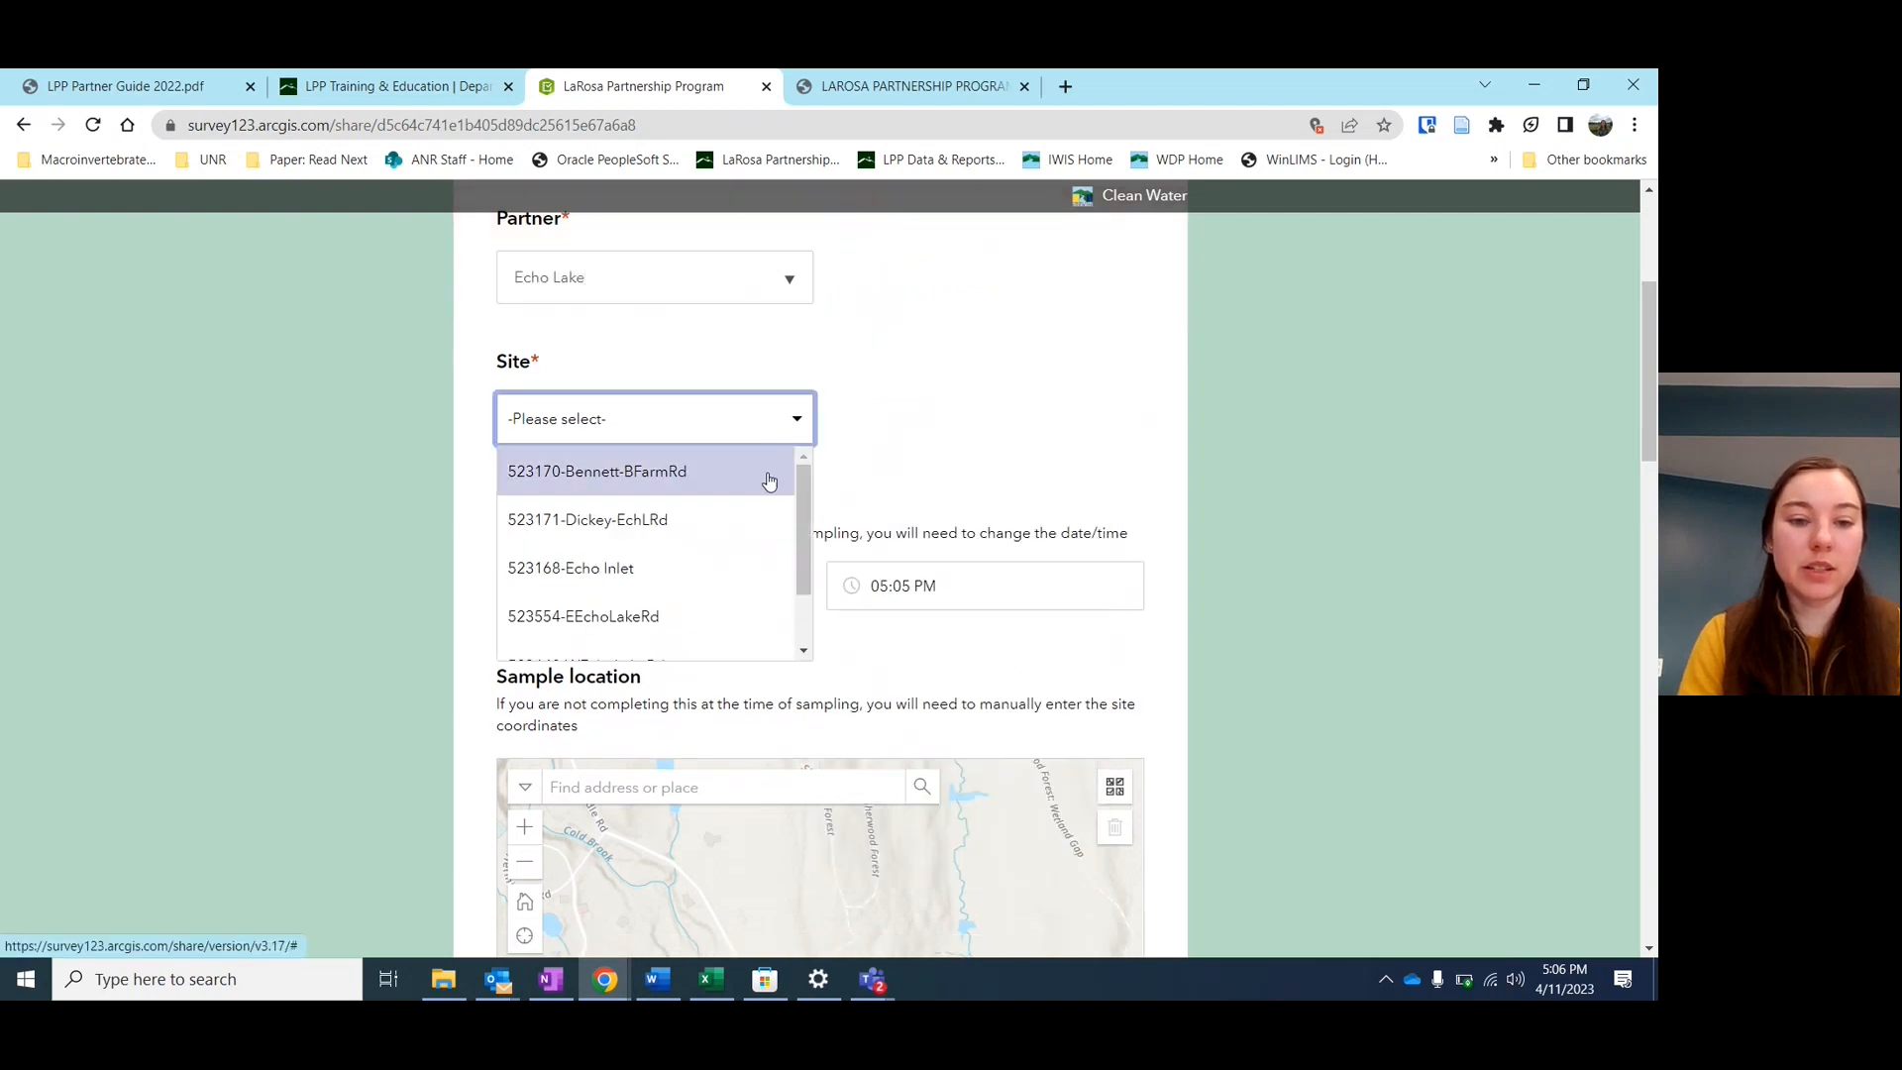
scroll(769, 477, down, 1)
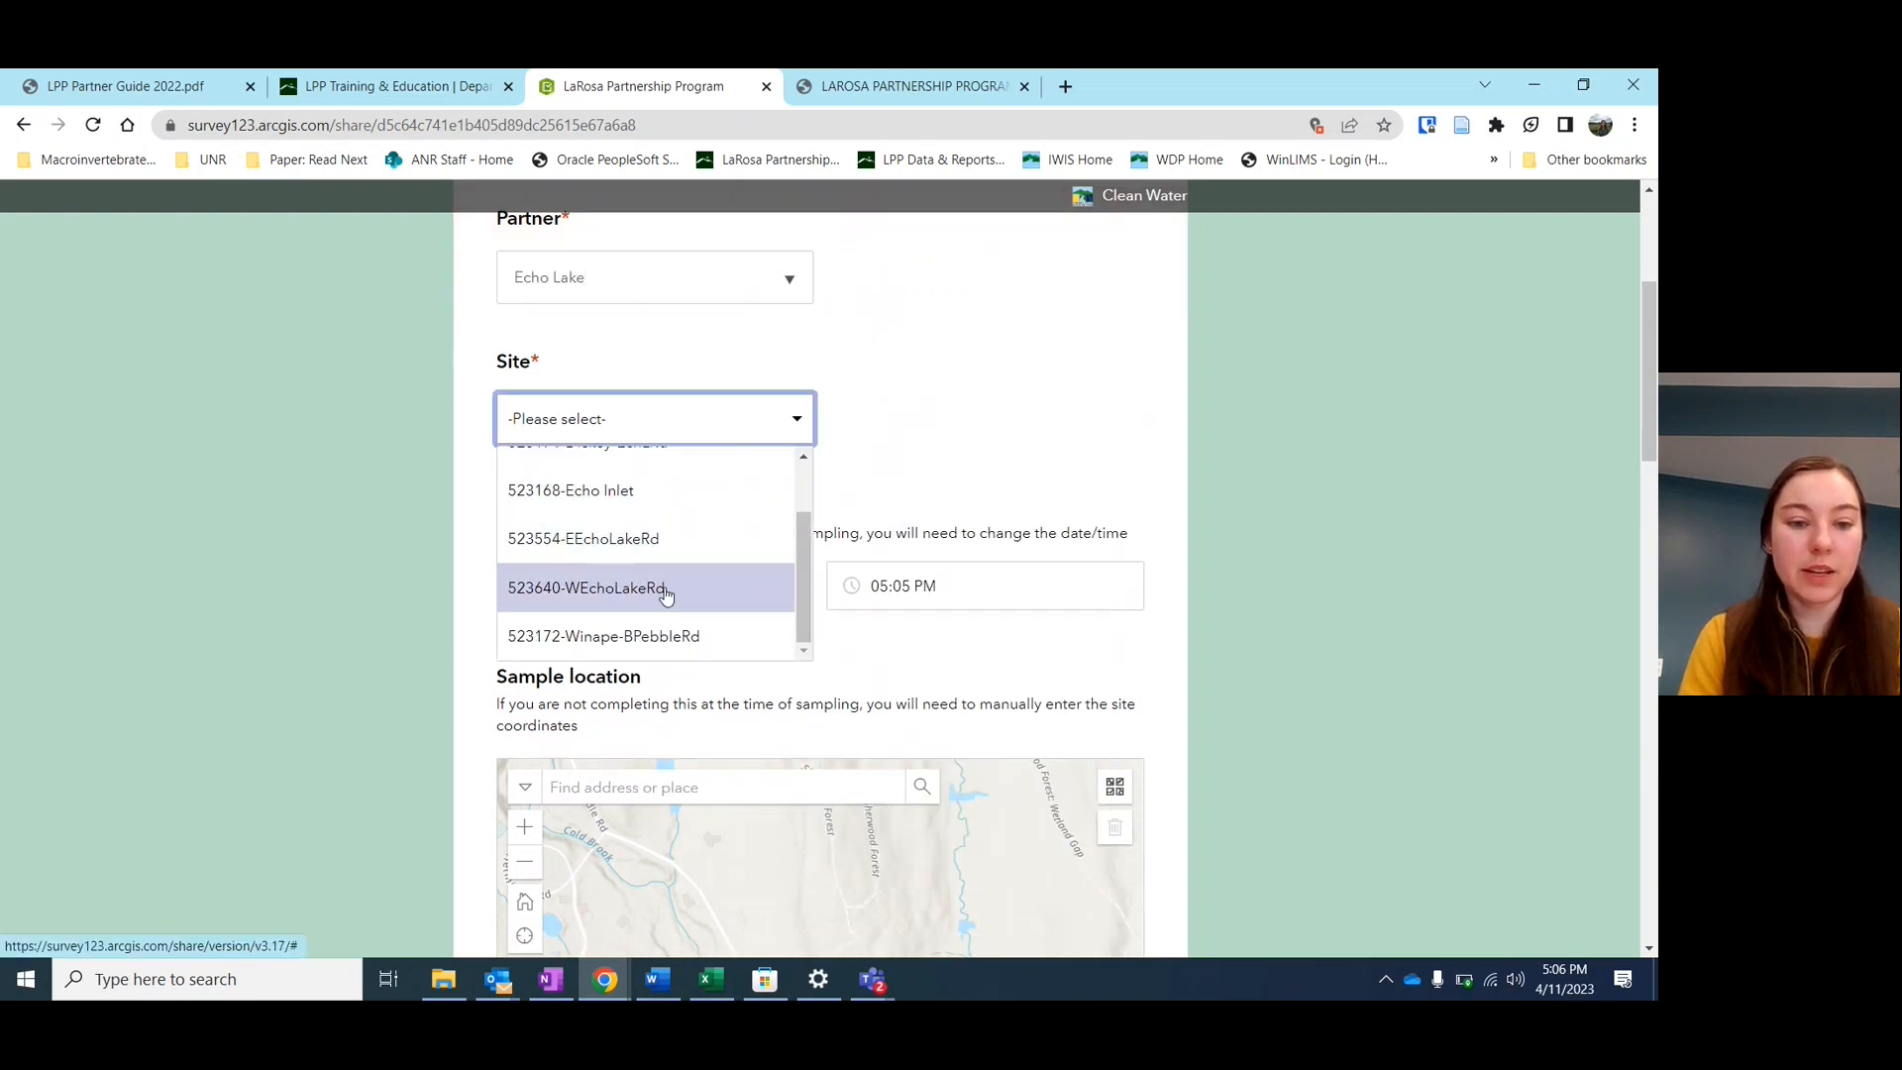
click(650, 589)
scroll(911, 445, down, 1)
scroll(911, 443, down, 2)
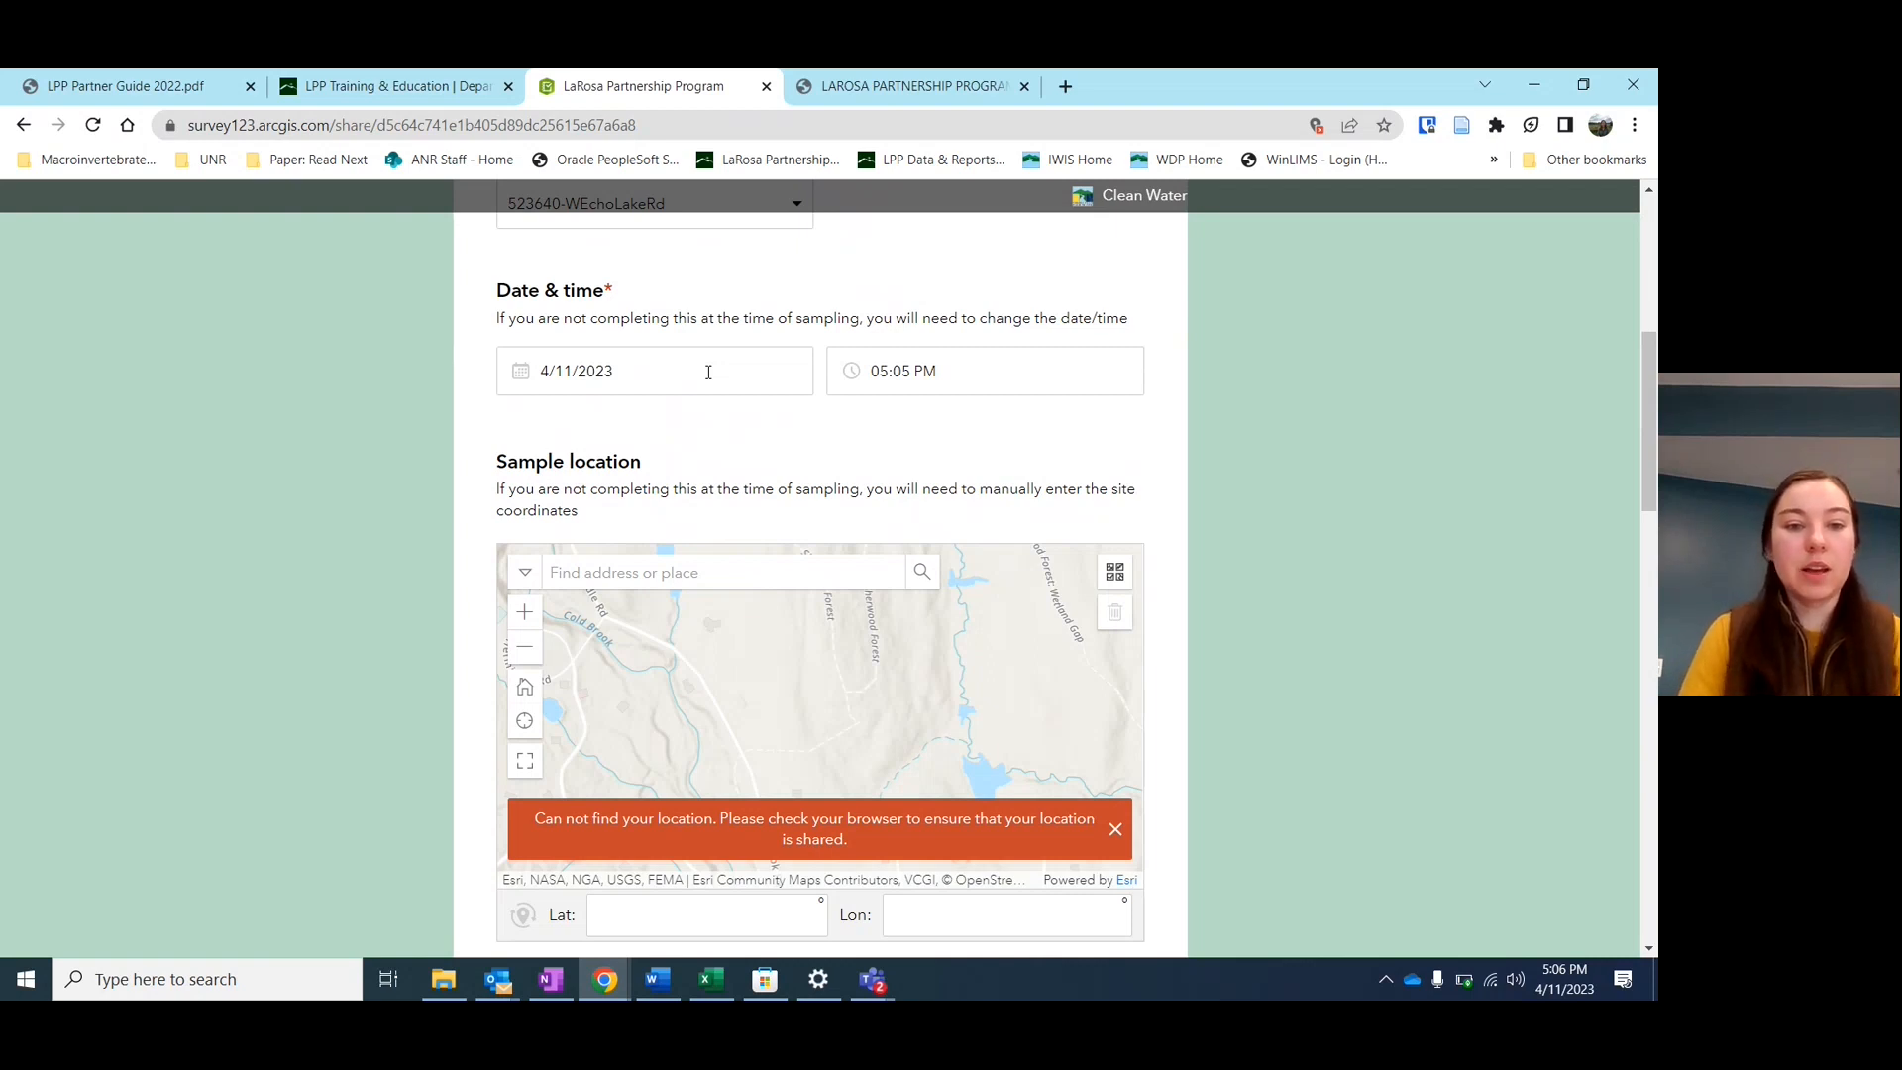
Set Date & time to April 1, 2023 at 05:07 AM, correcting an initial April 12 pick
click(632, 382)
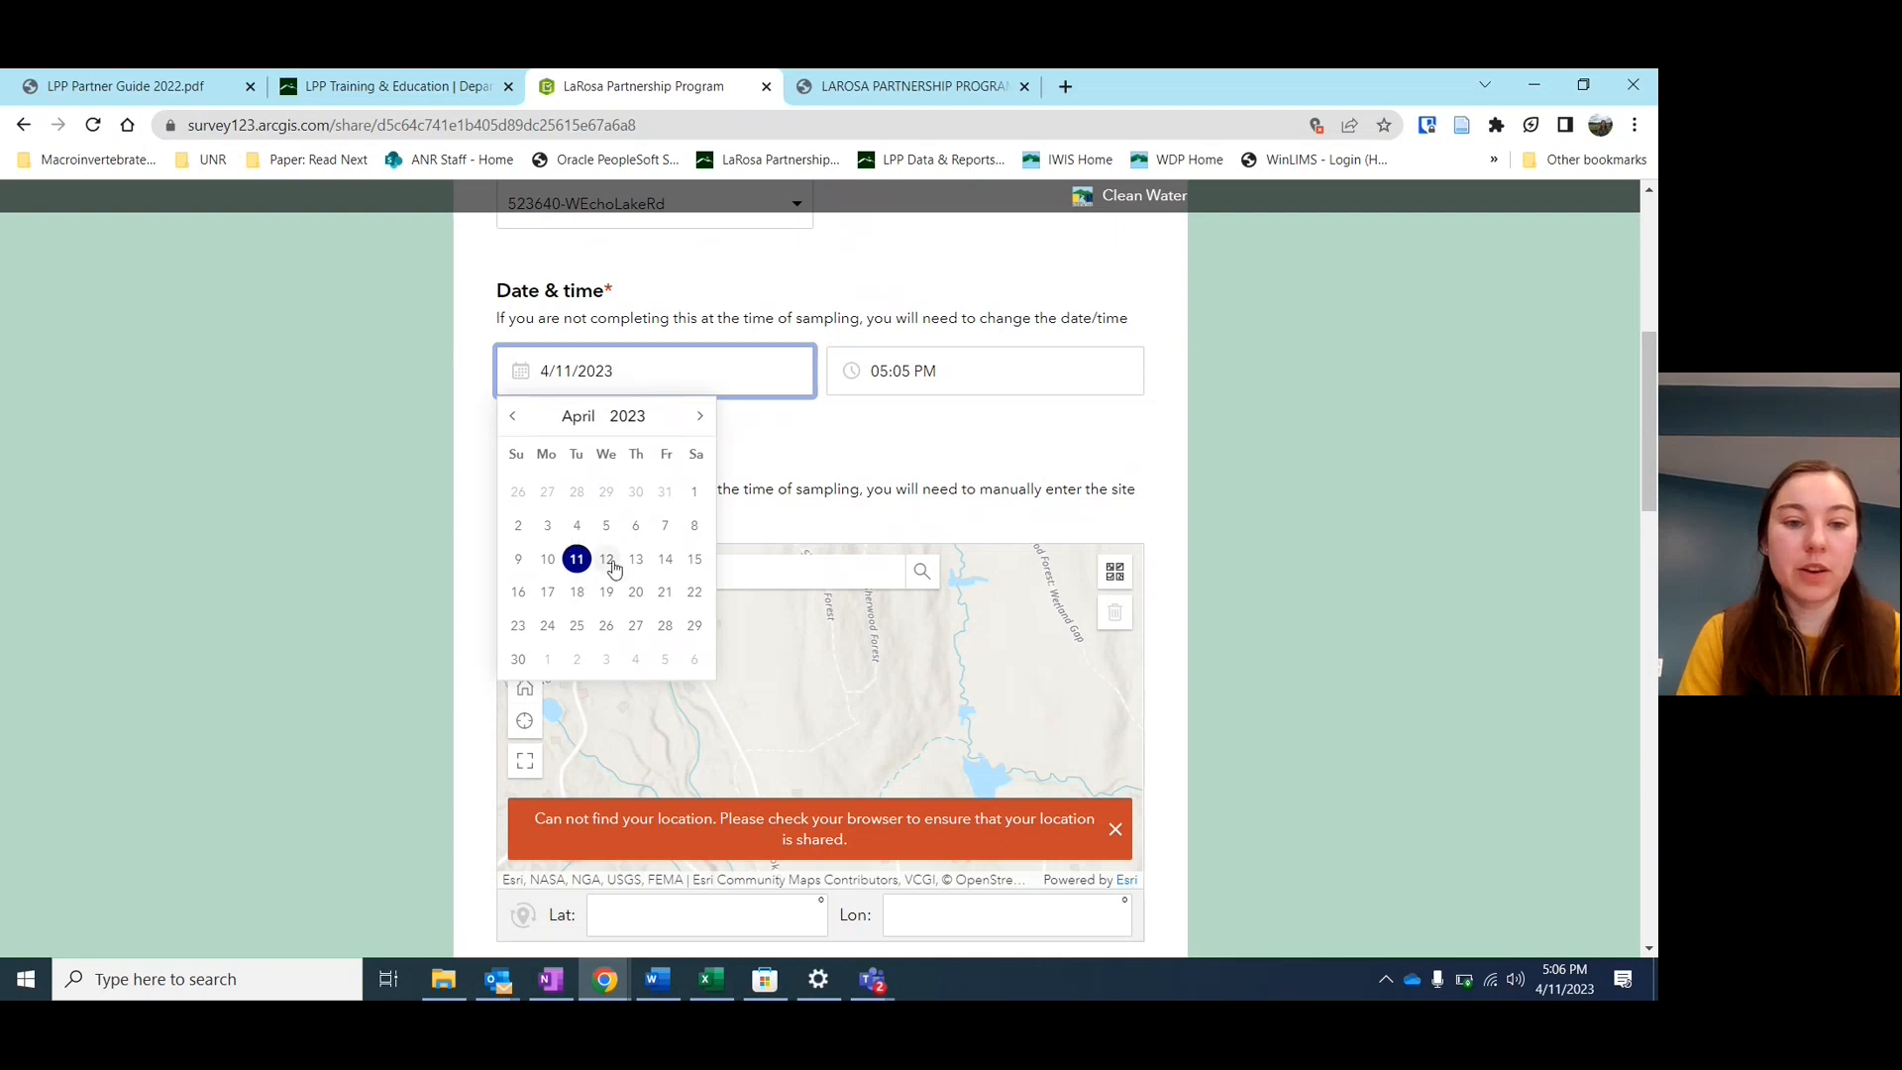
click(607, 560)
click(722, 374)
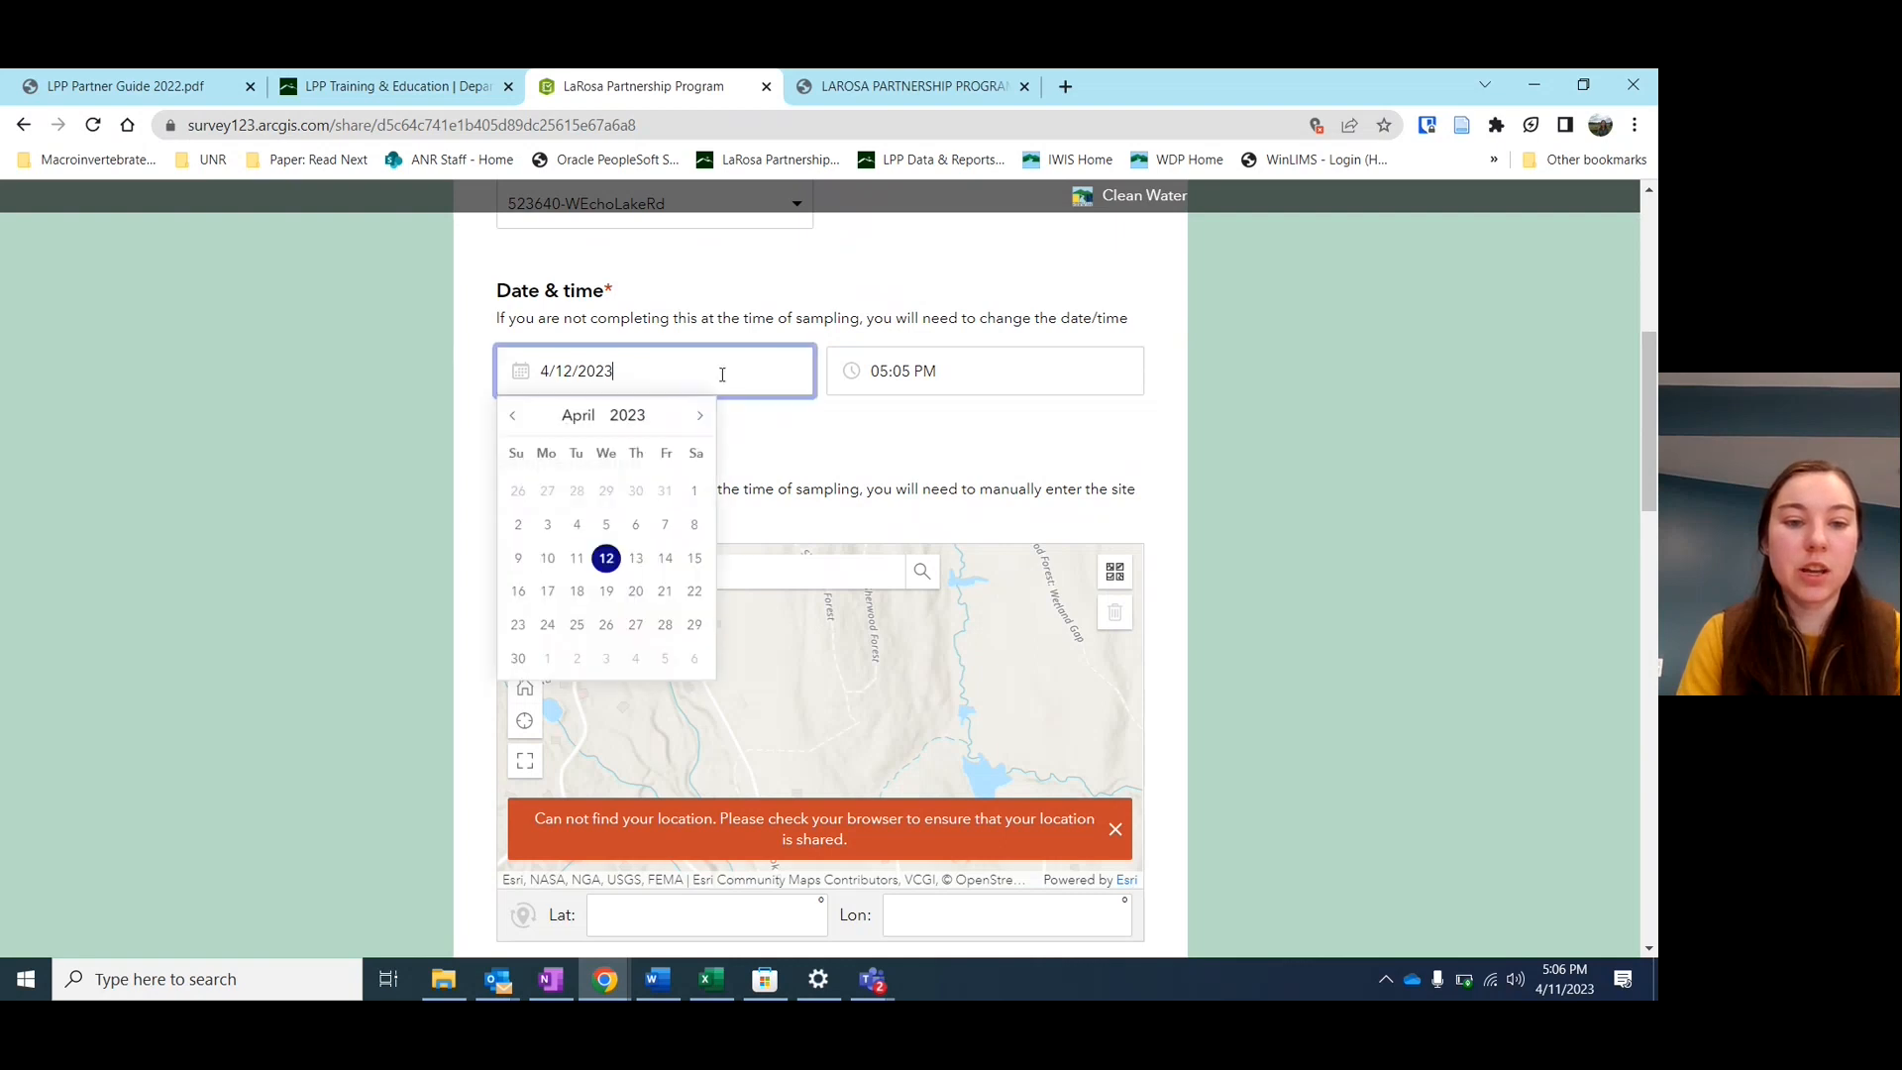
click(694, 491)
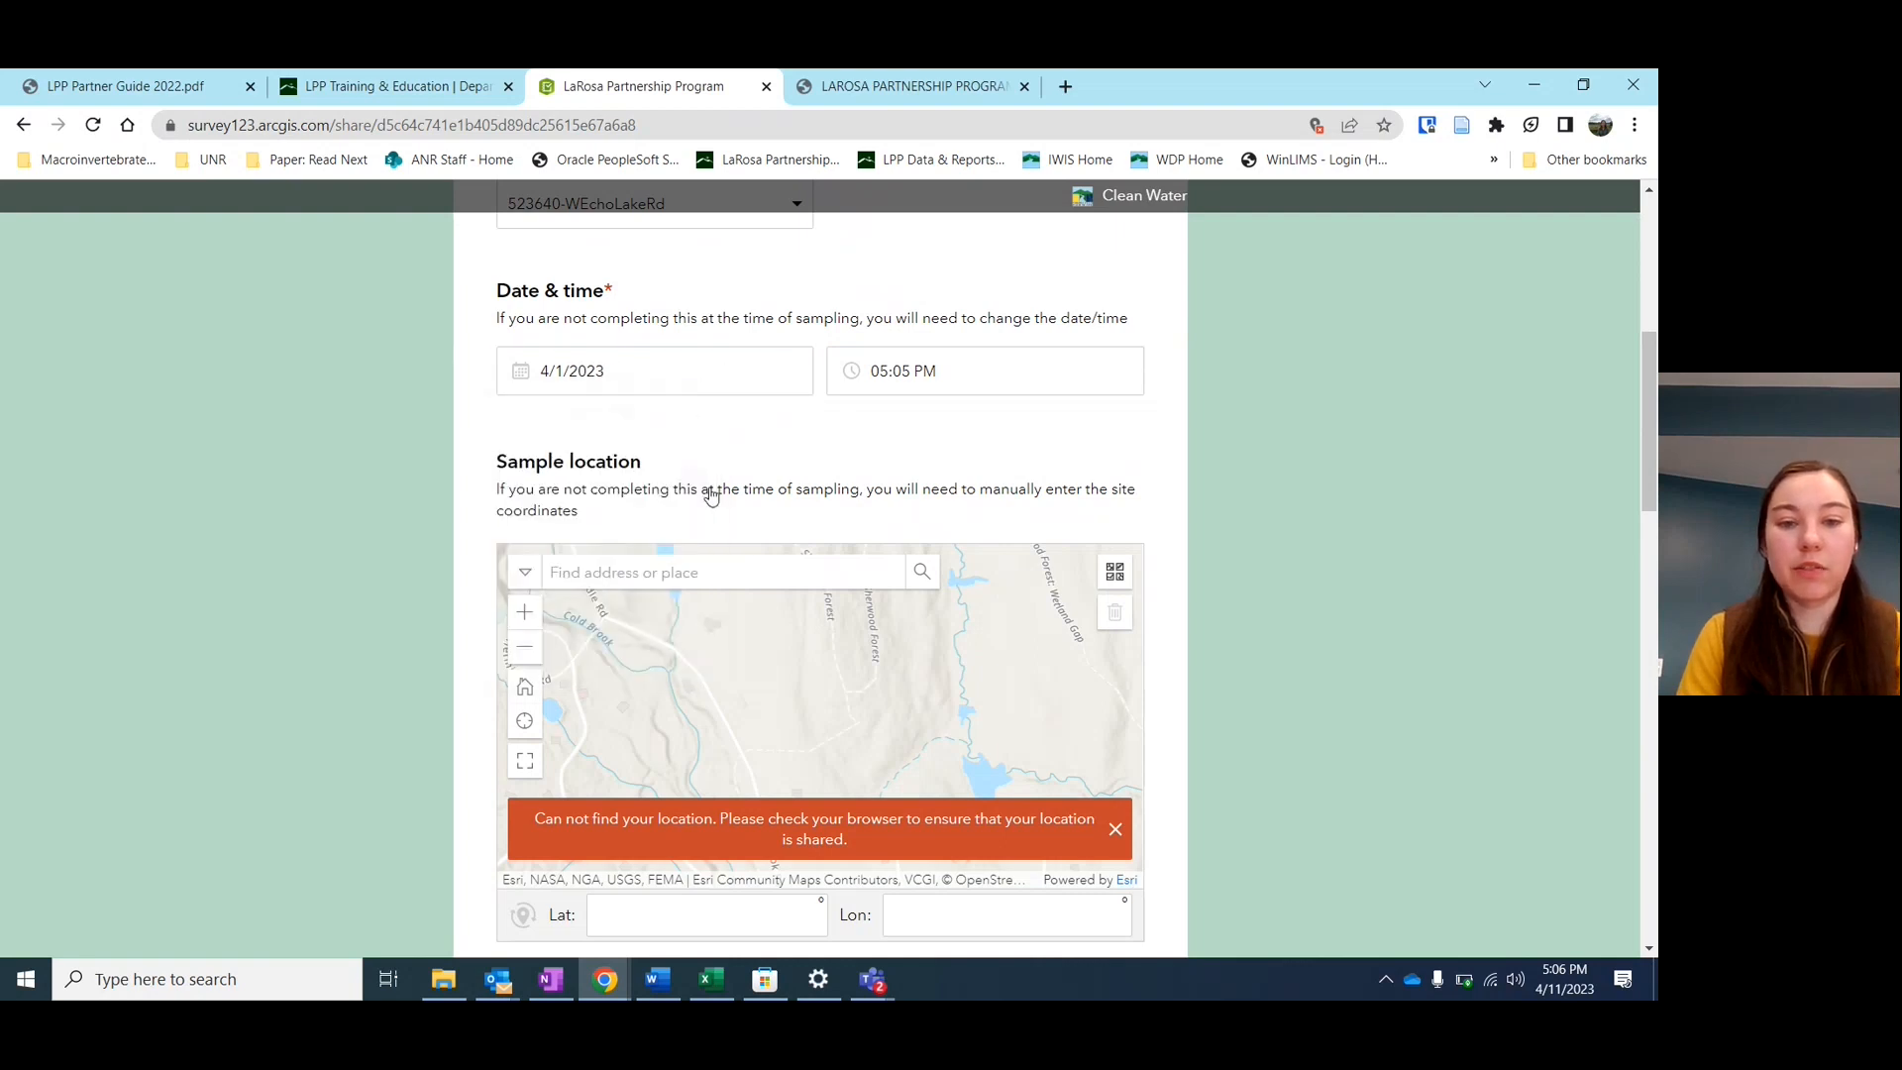
click(962, 379)
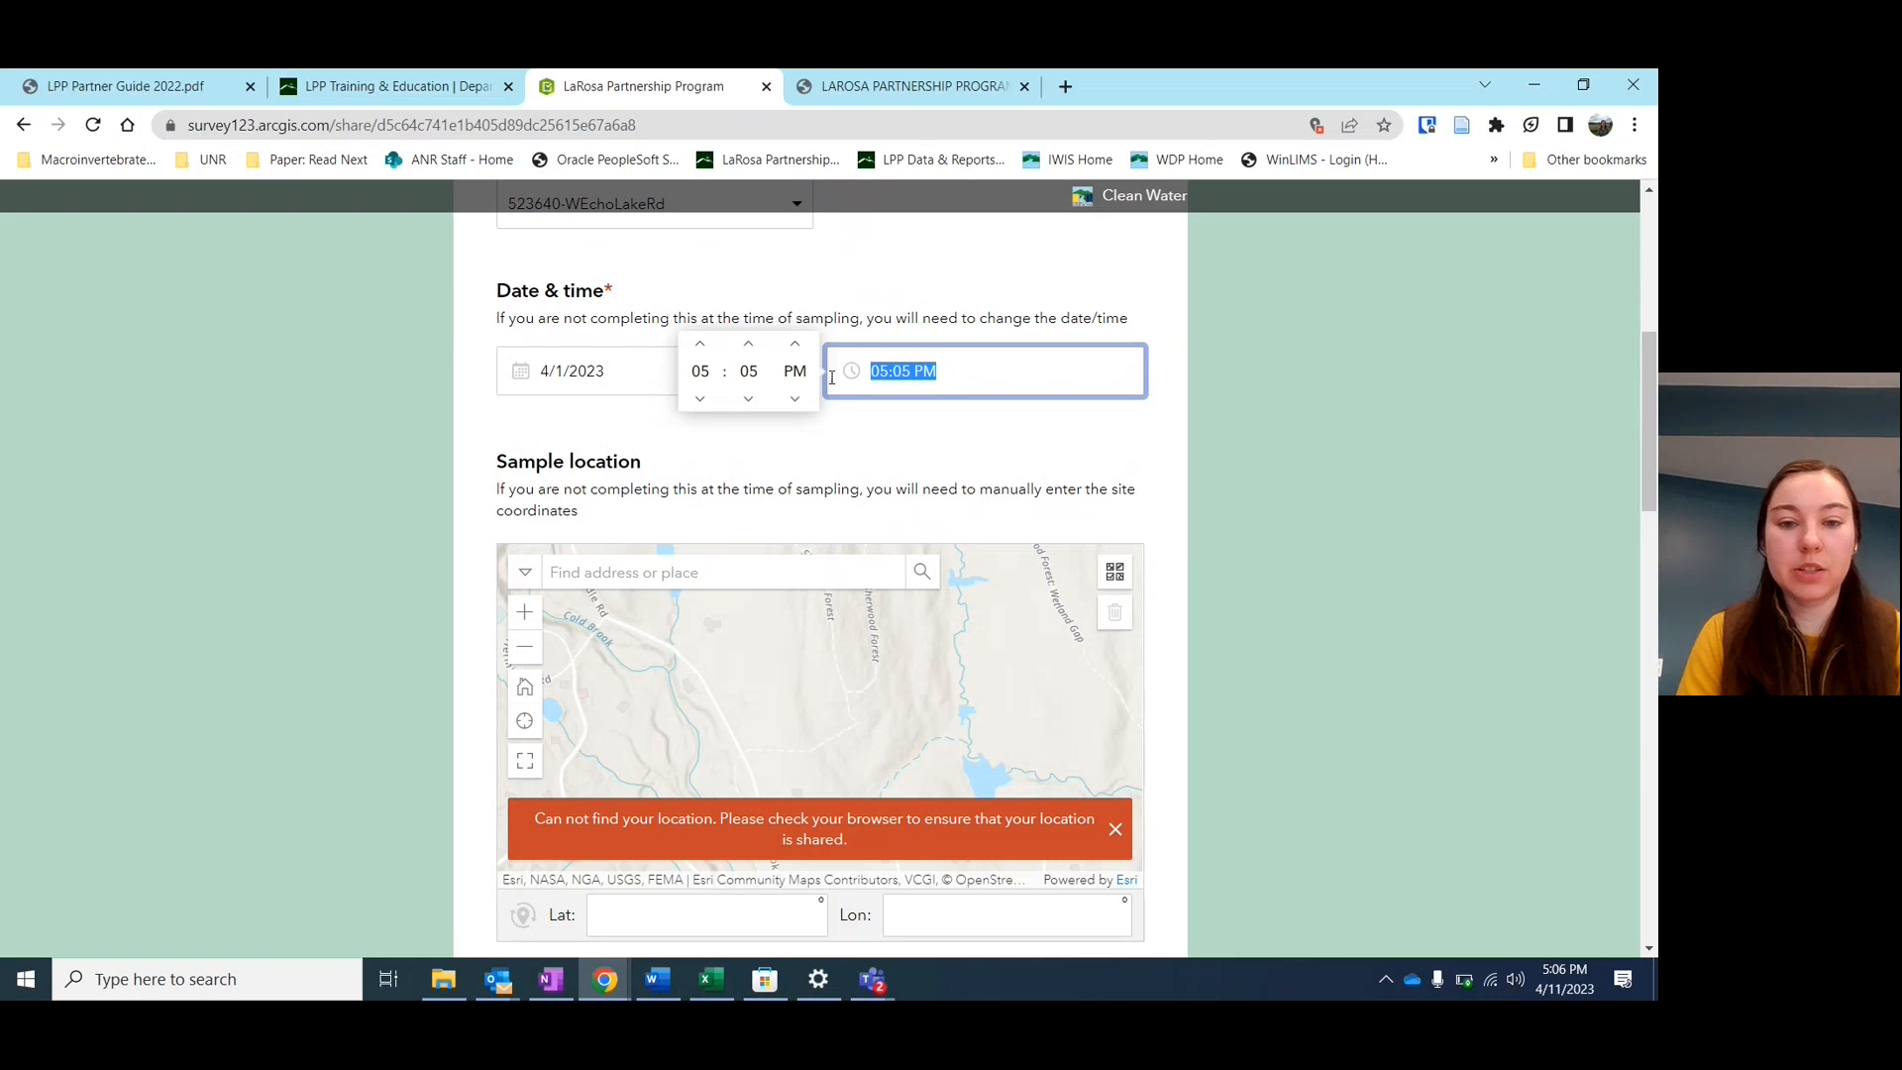
click(748, 347)
click(749, 347)
click(797, 349)
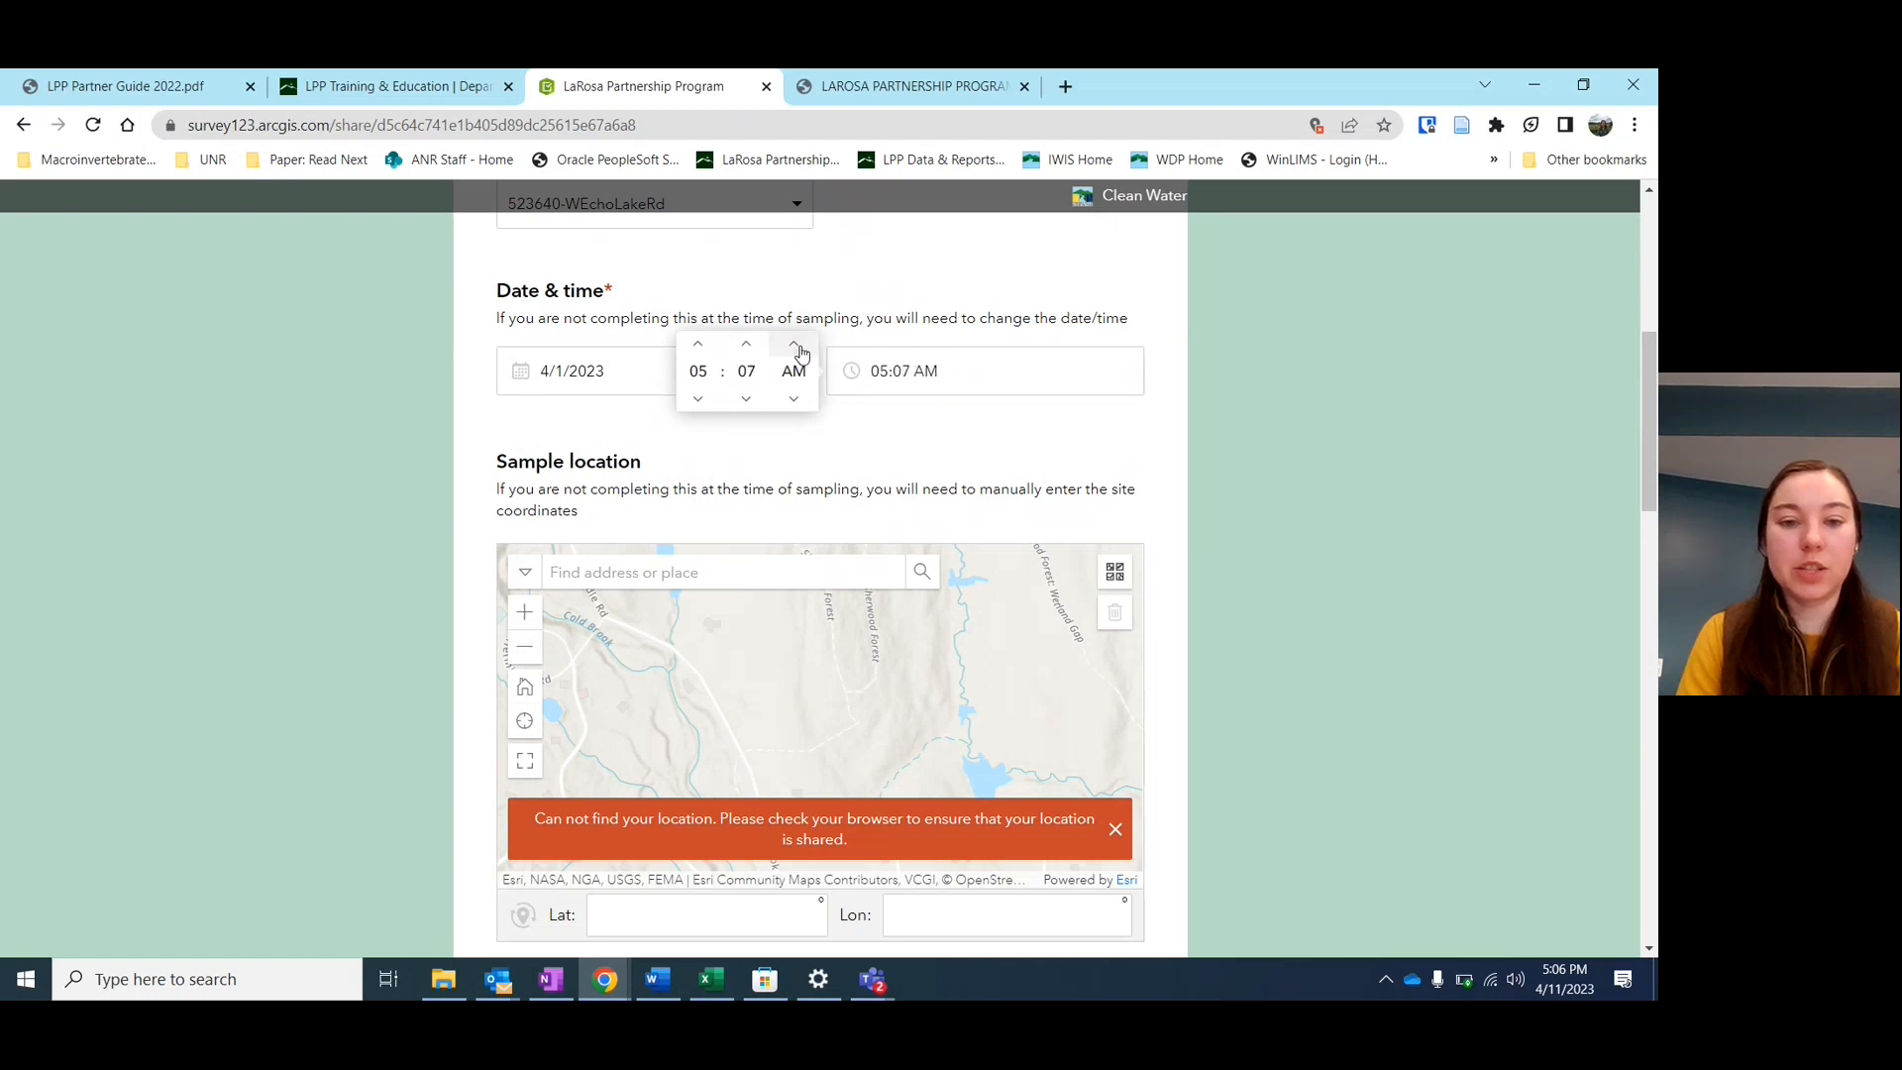
click(883, 439)
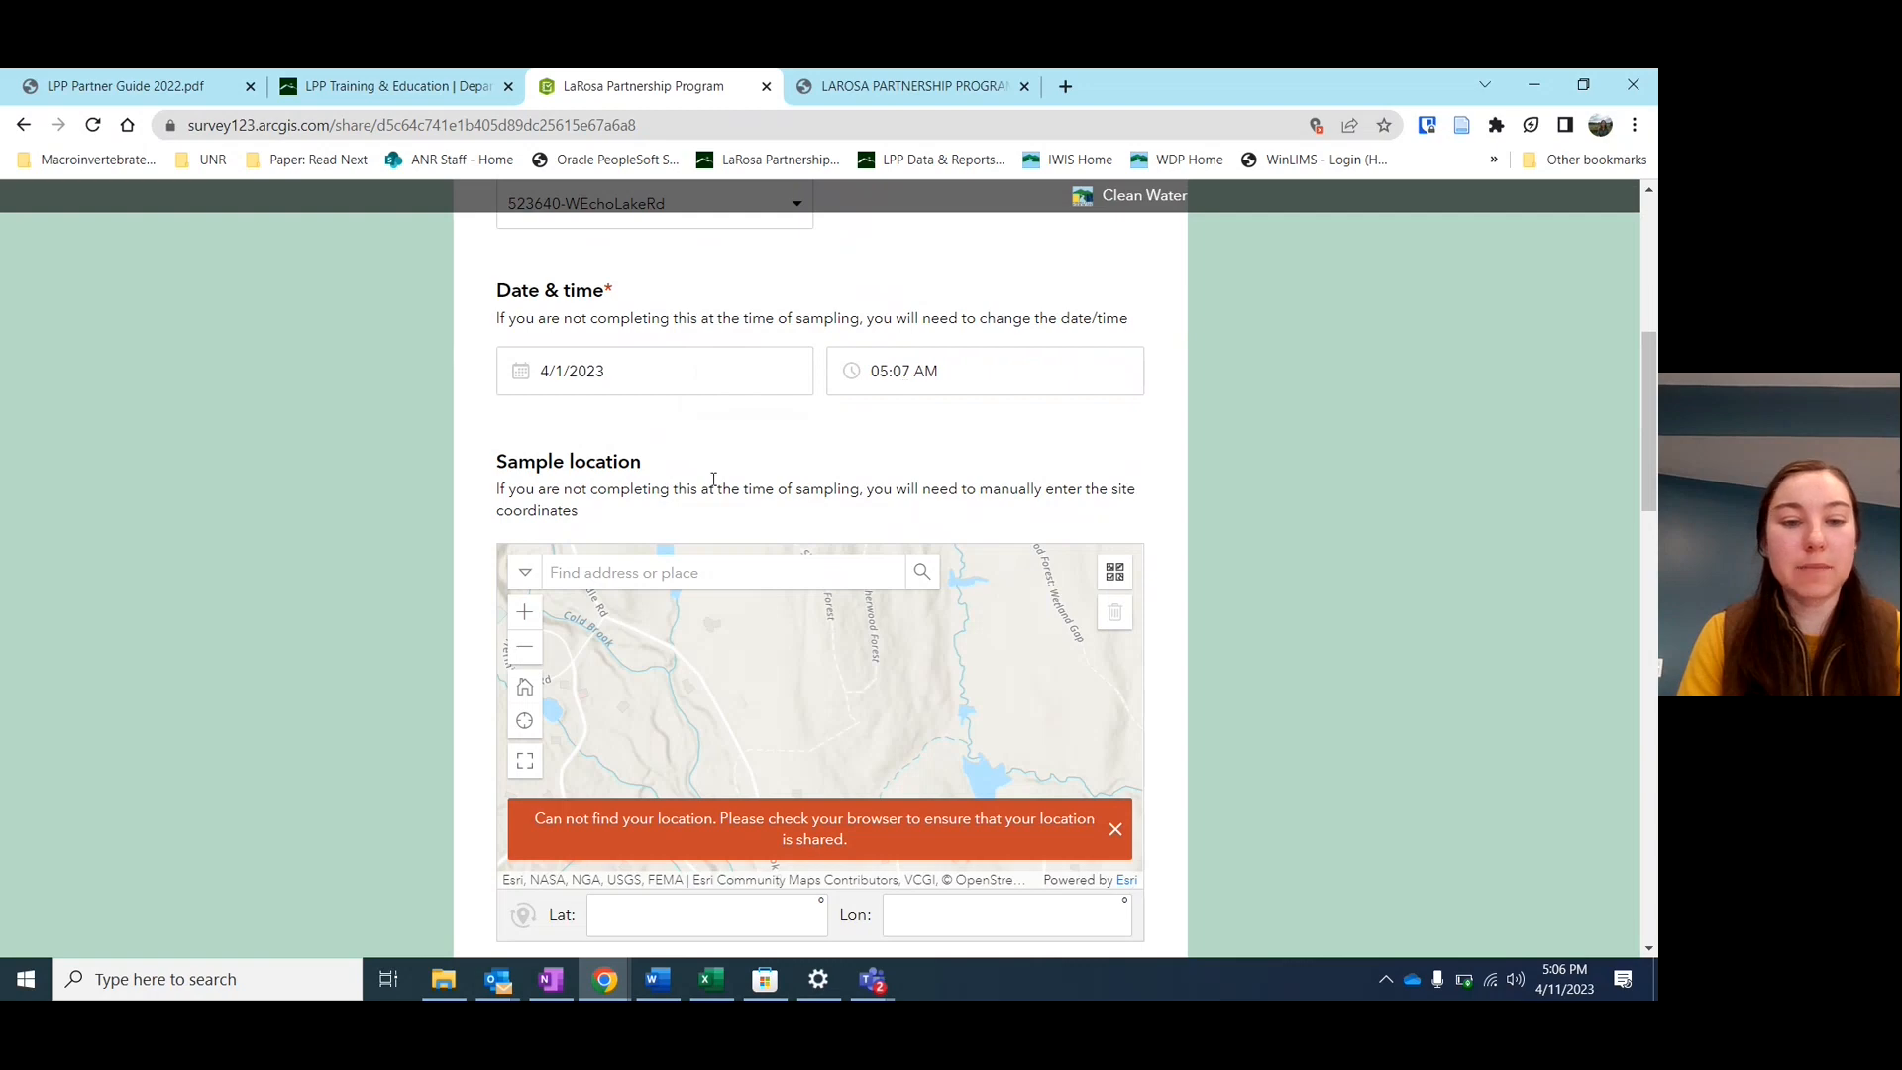
scroll(713, 480, down, 3)
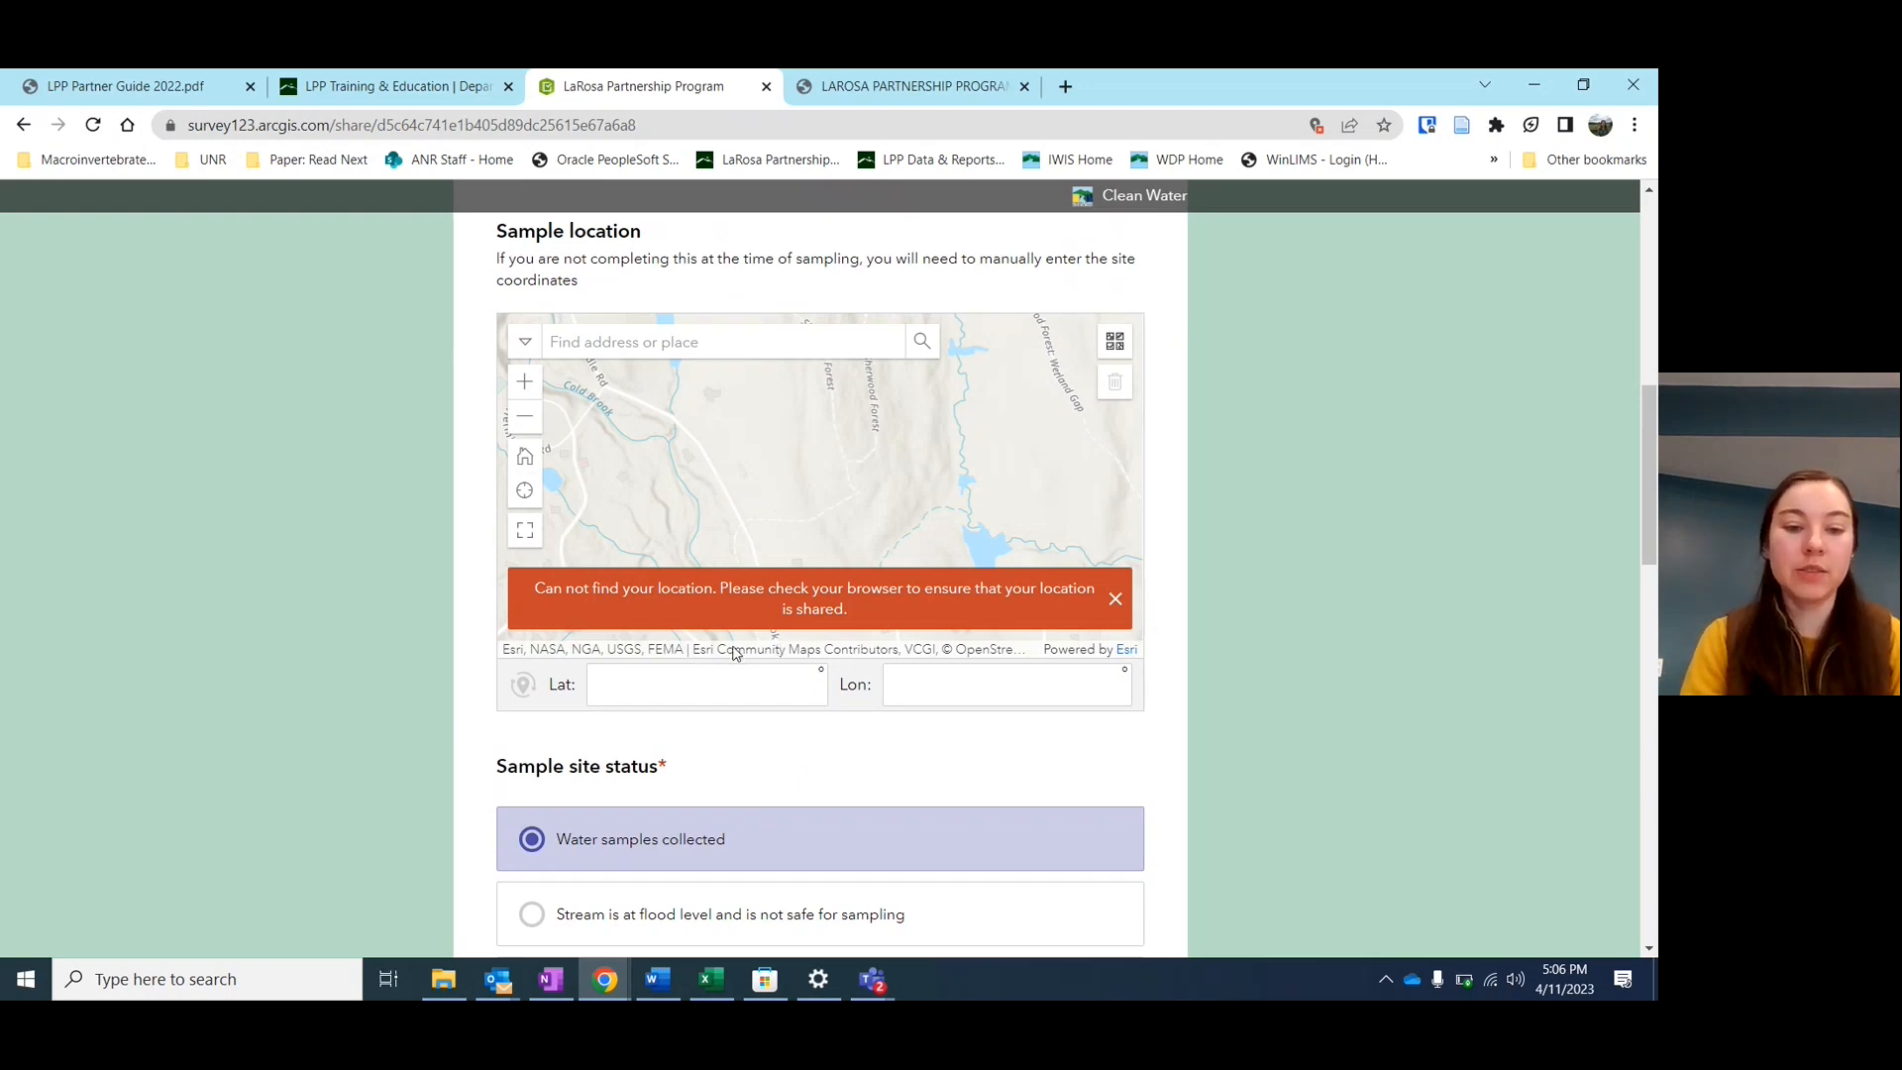
Enter 222 as the sample location latitude
scroll(734, 646, down, 1)
click(694, 629)
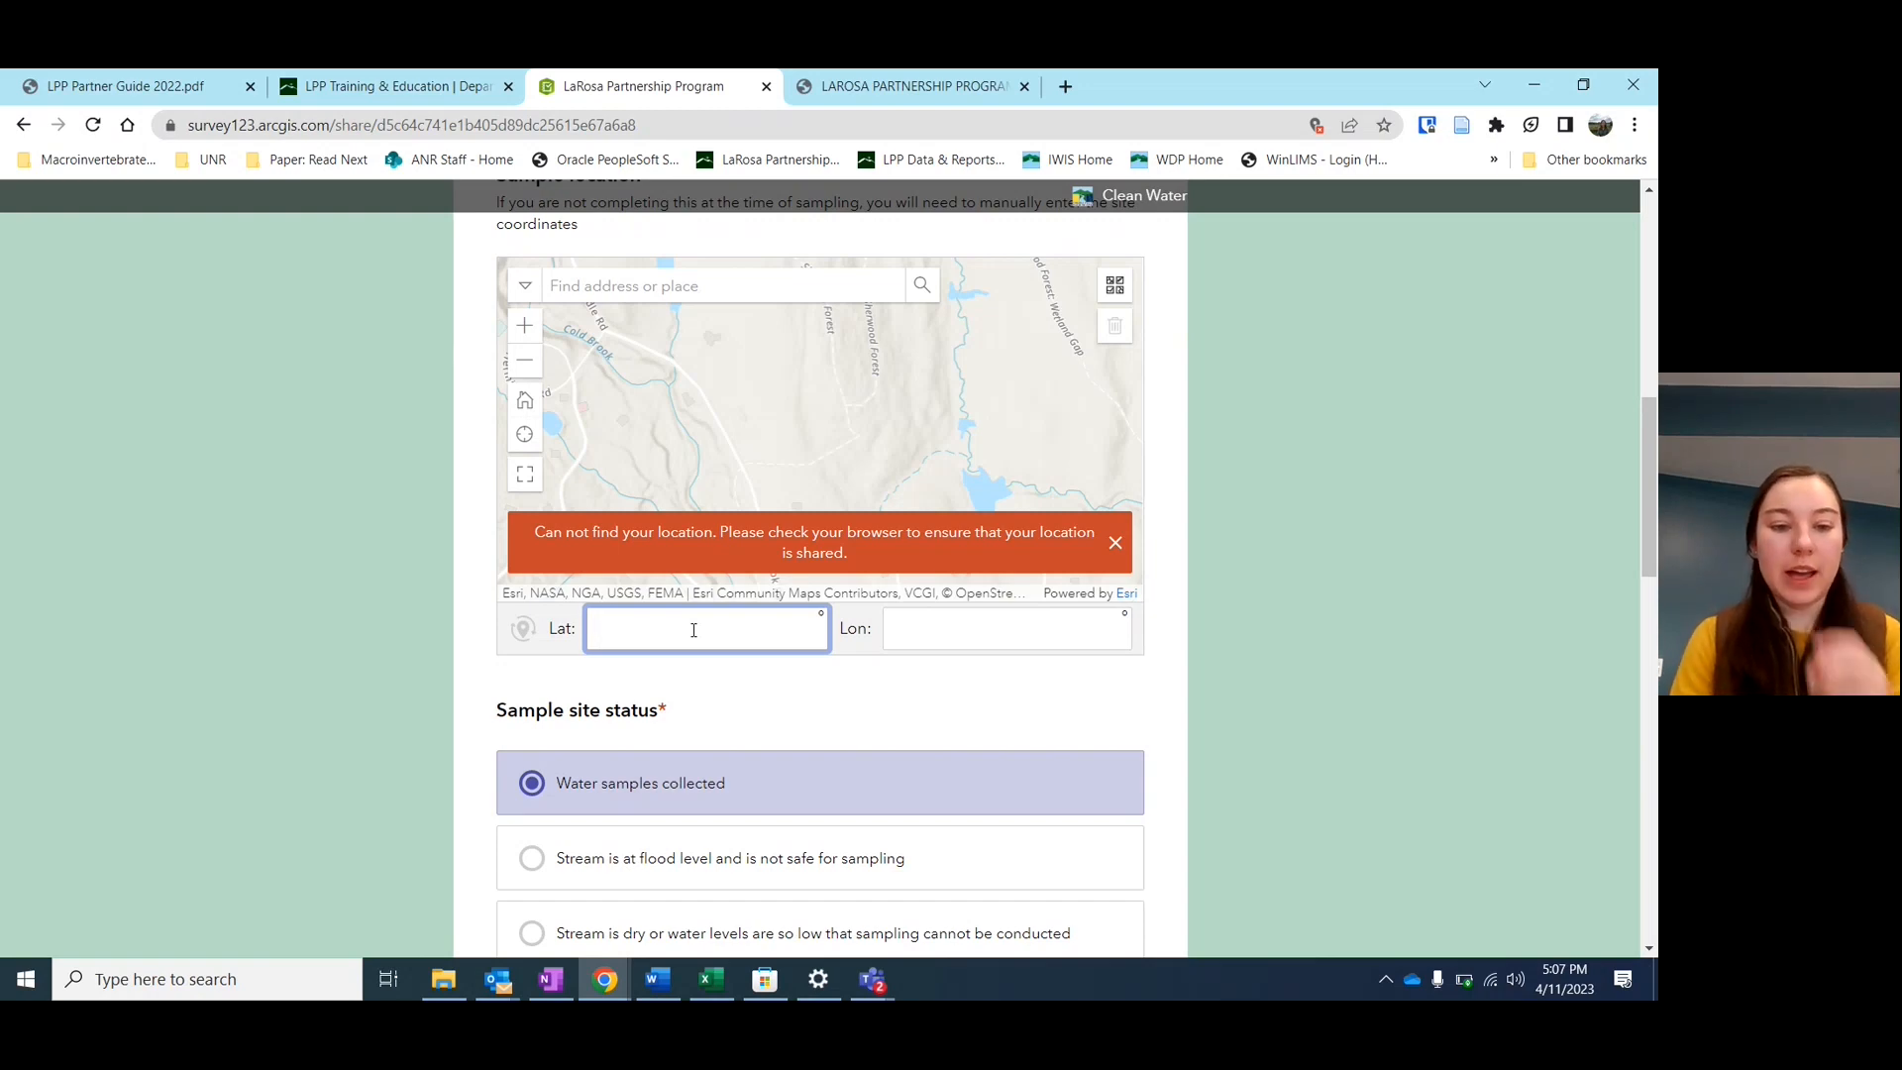
scroll(693, 630, down, 1)
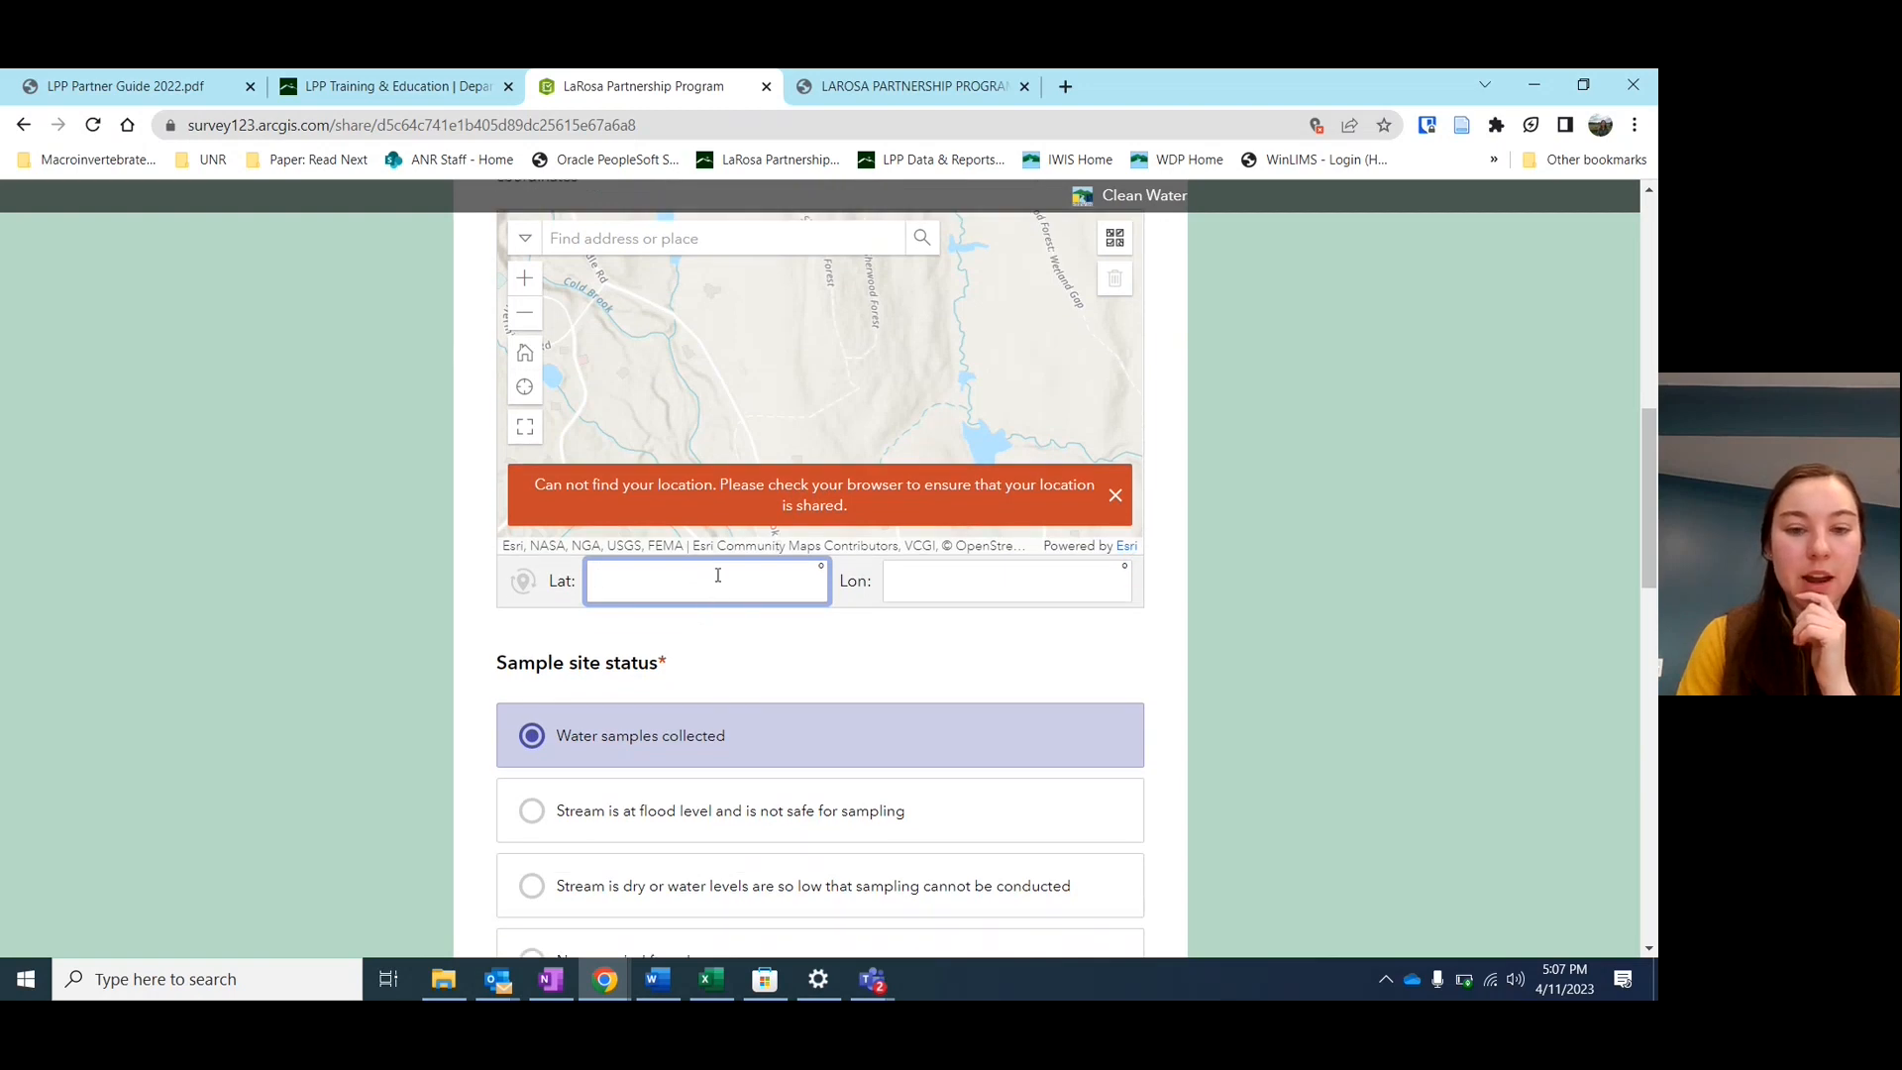
scroll(718, 576, down, 1)
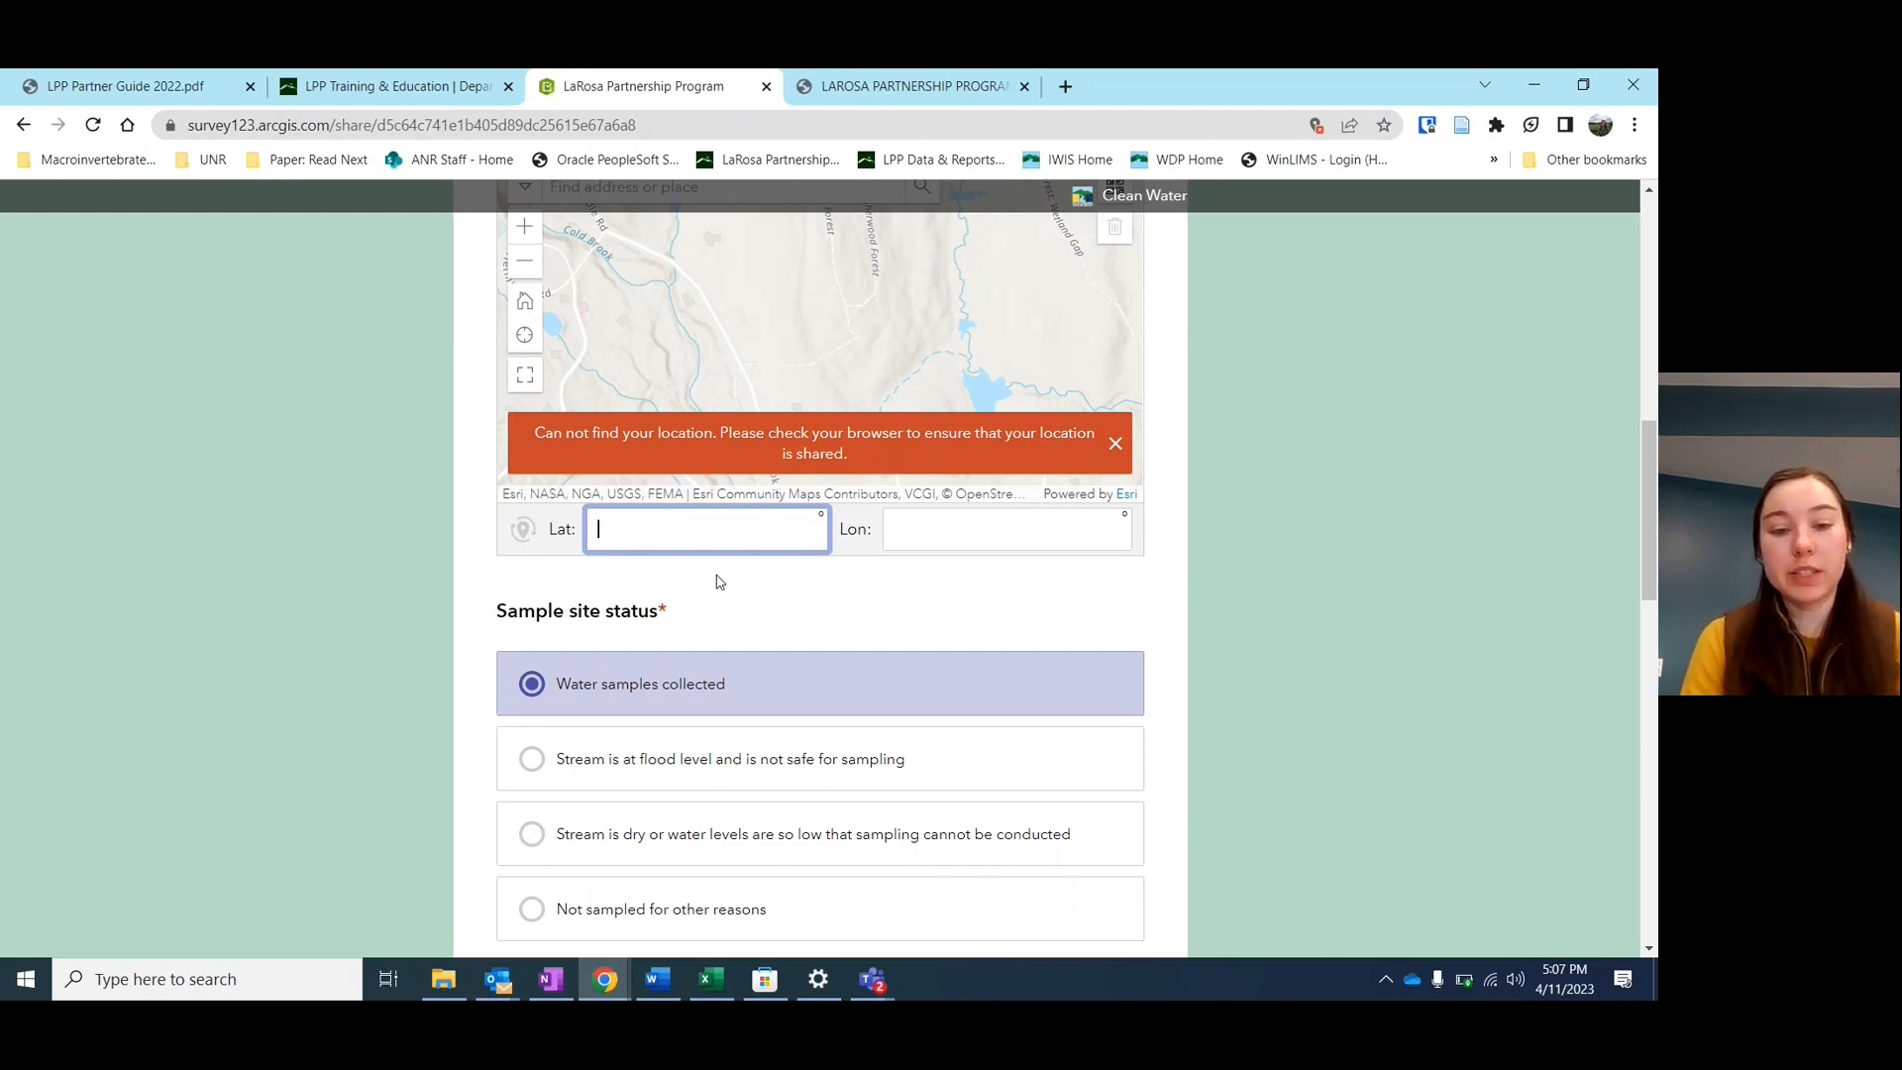
scroll(718, 581, down, 3)
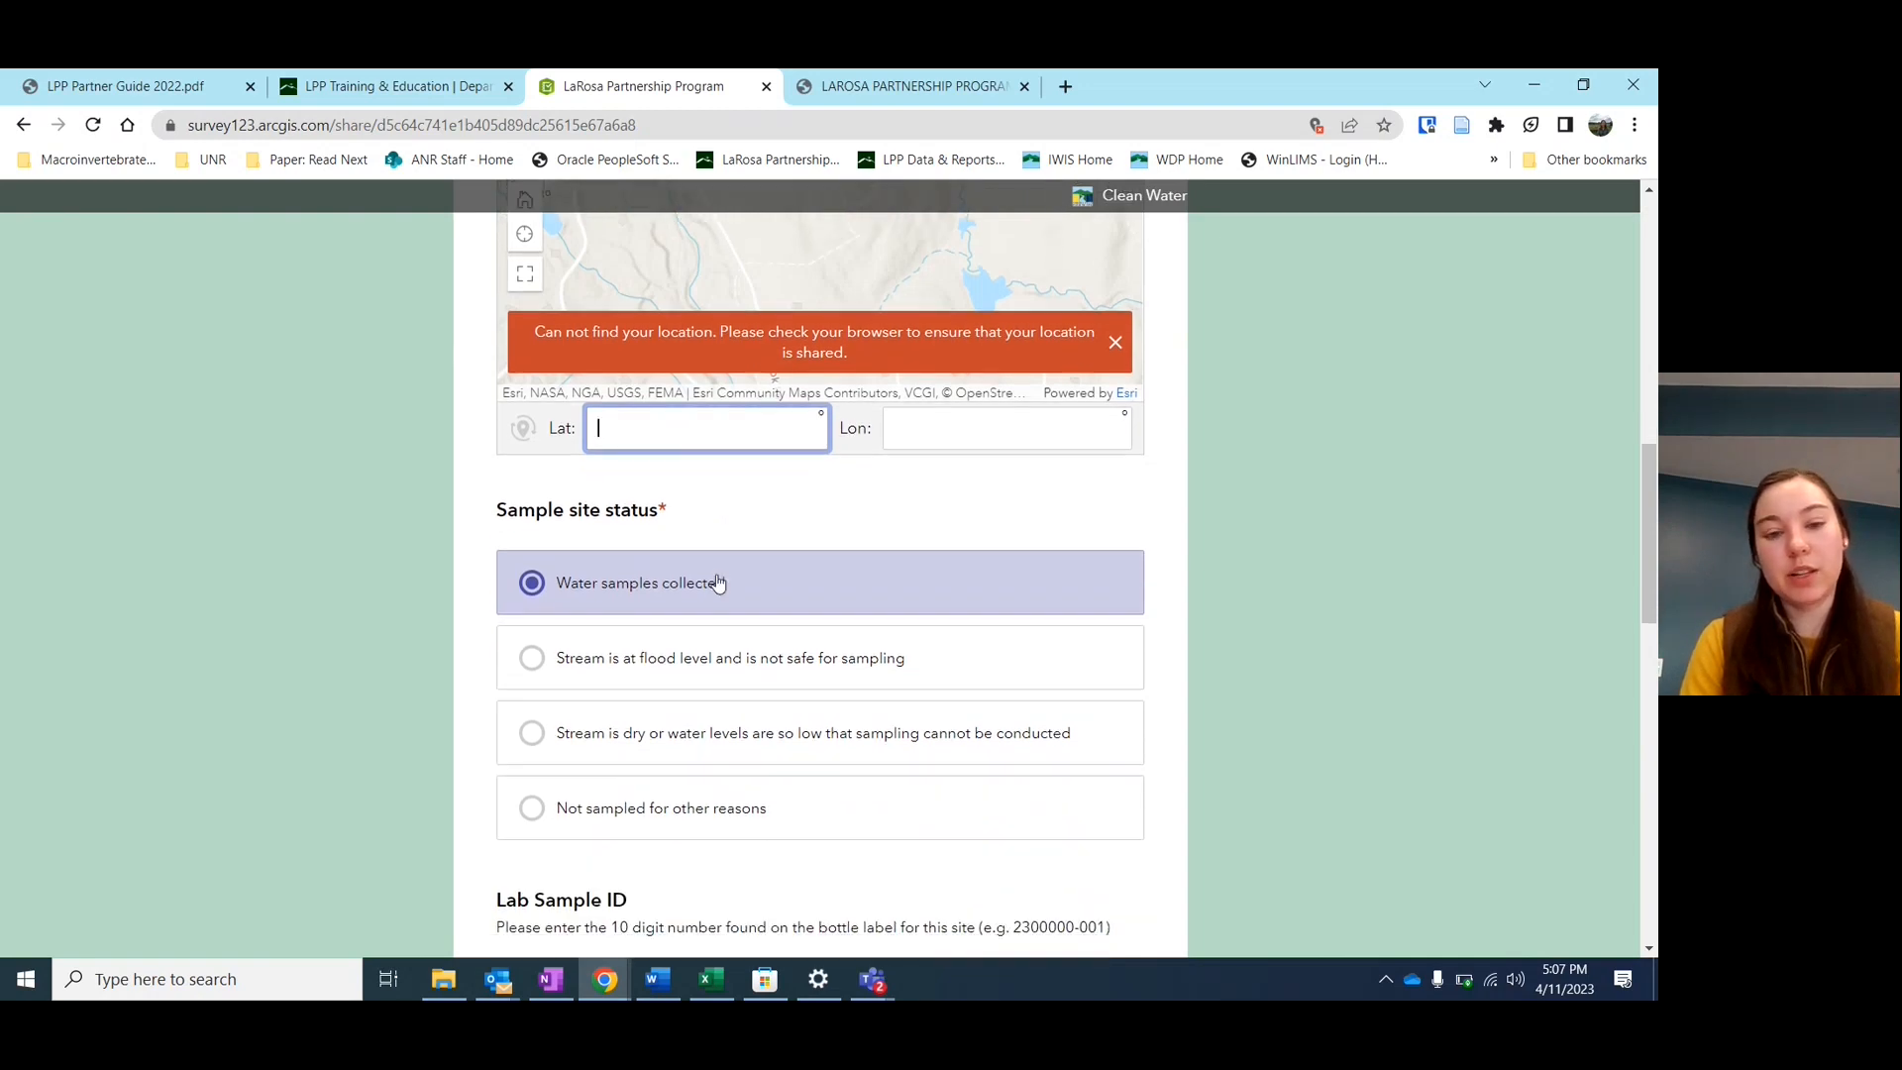
text(2)
scroll(718, 581, up, 1)
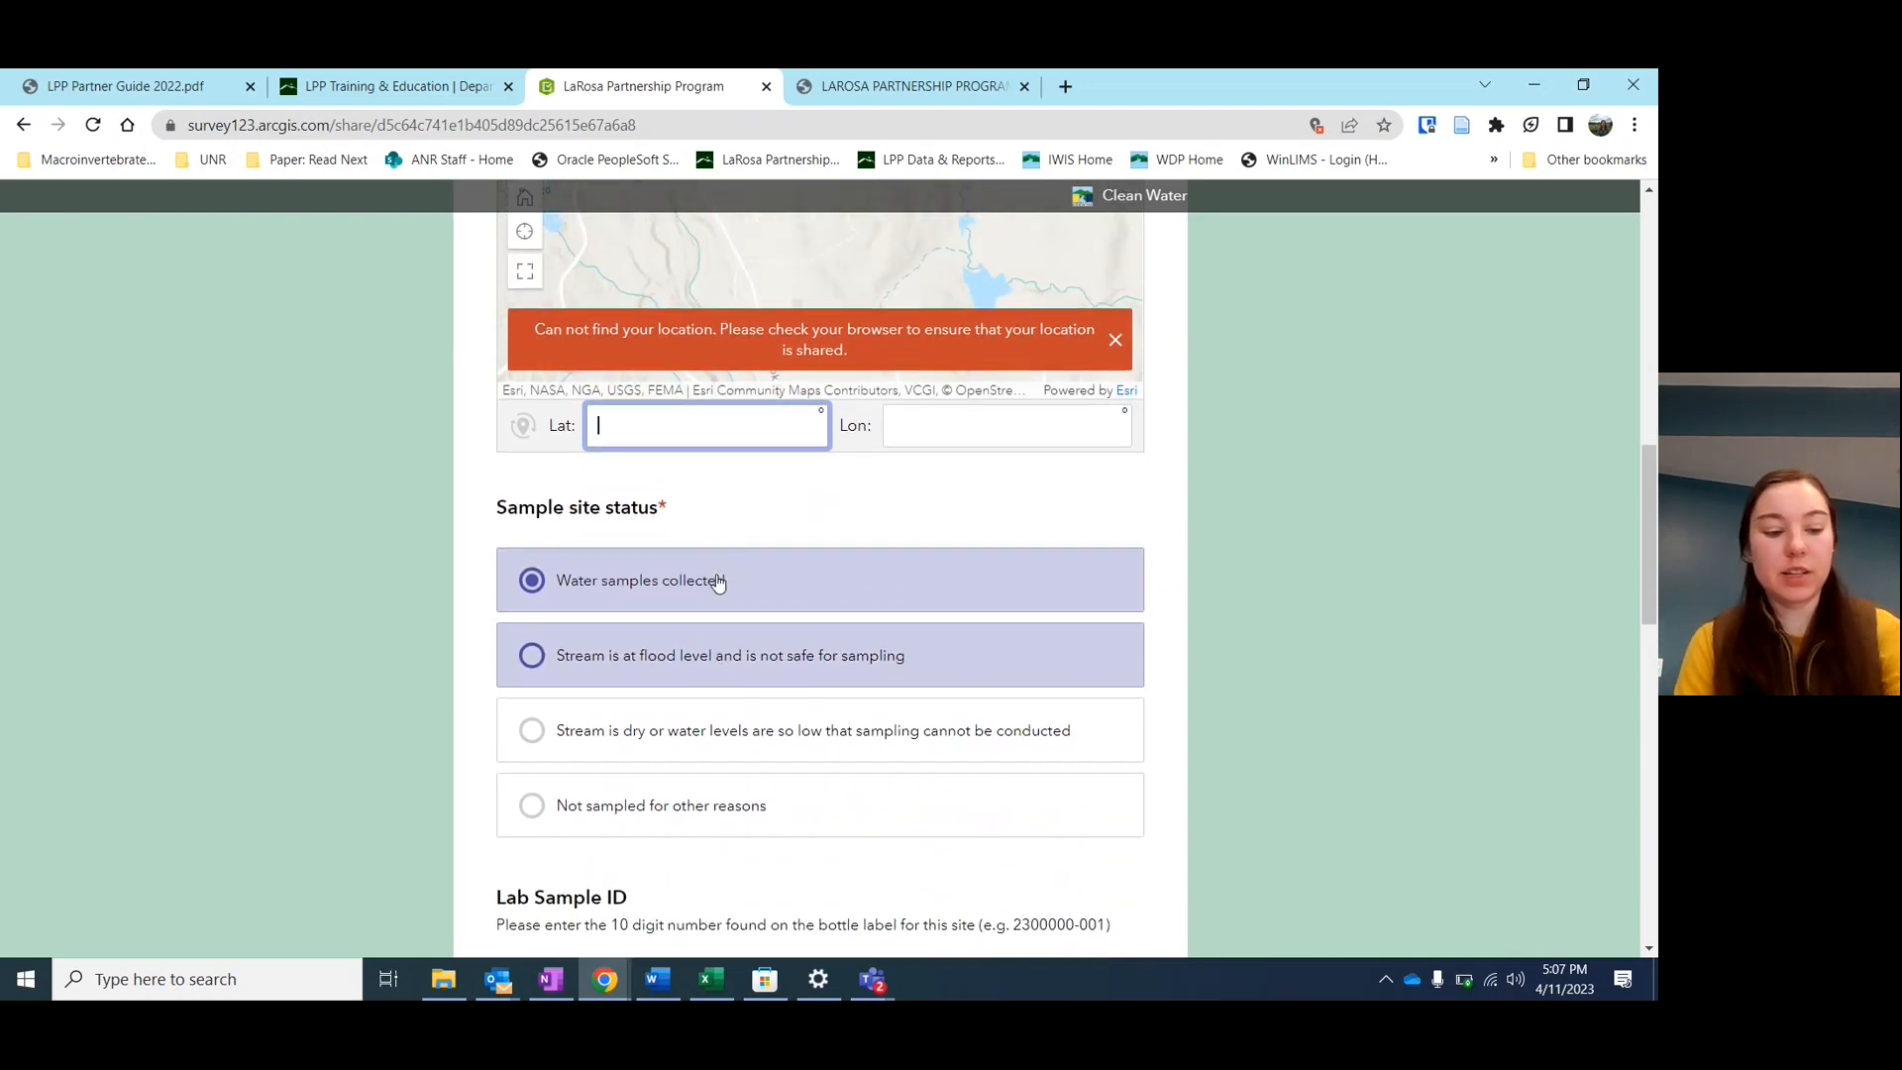
text(222)
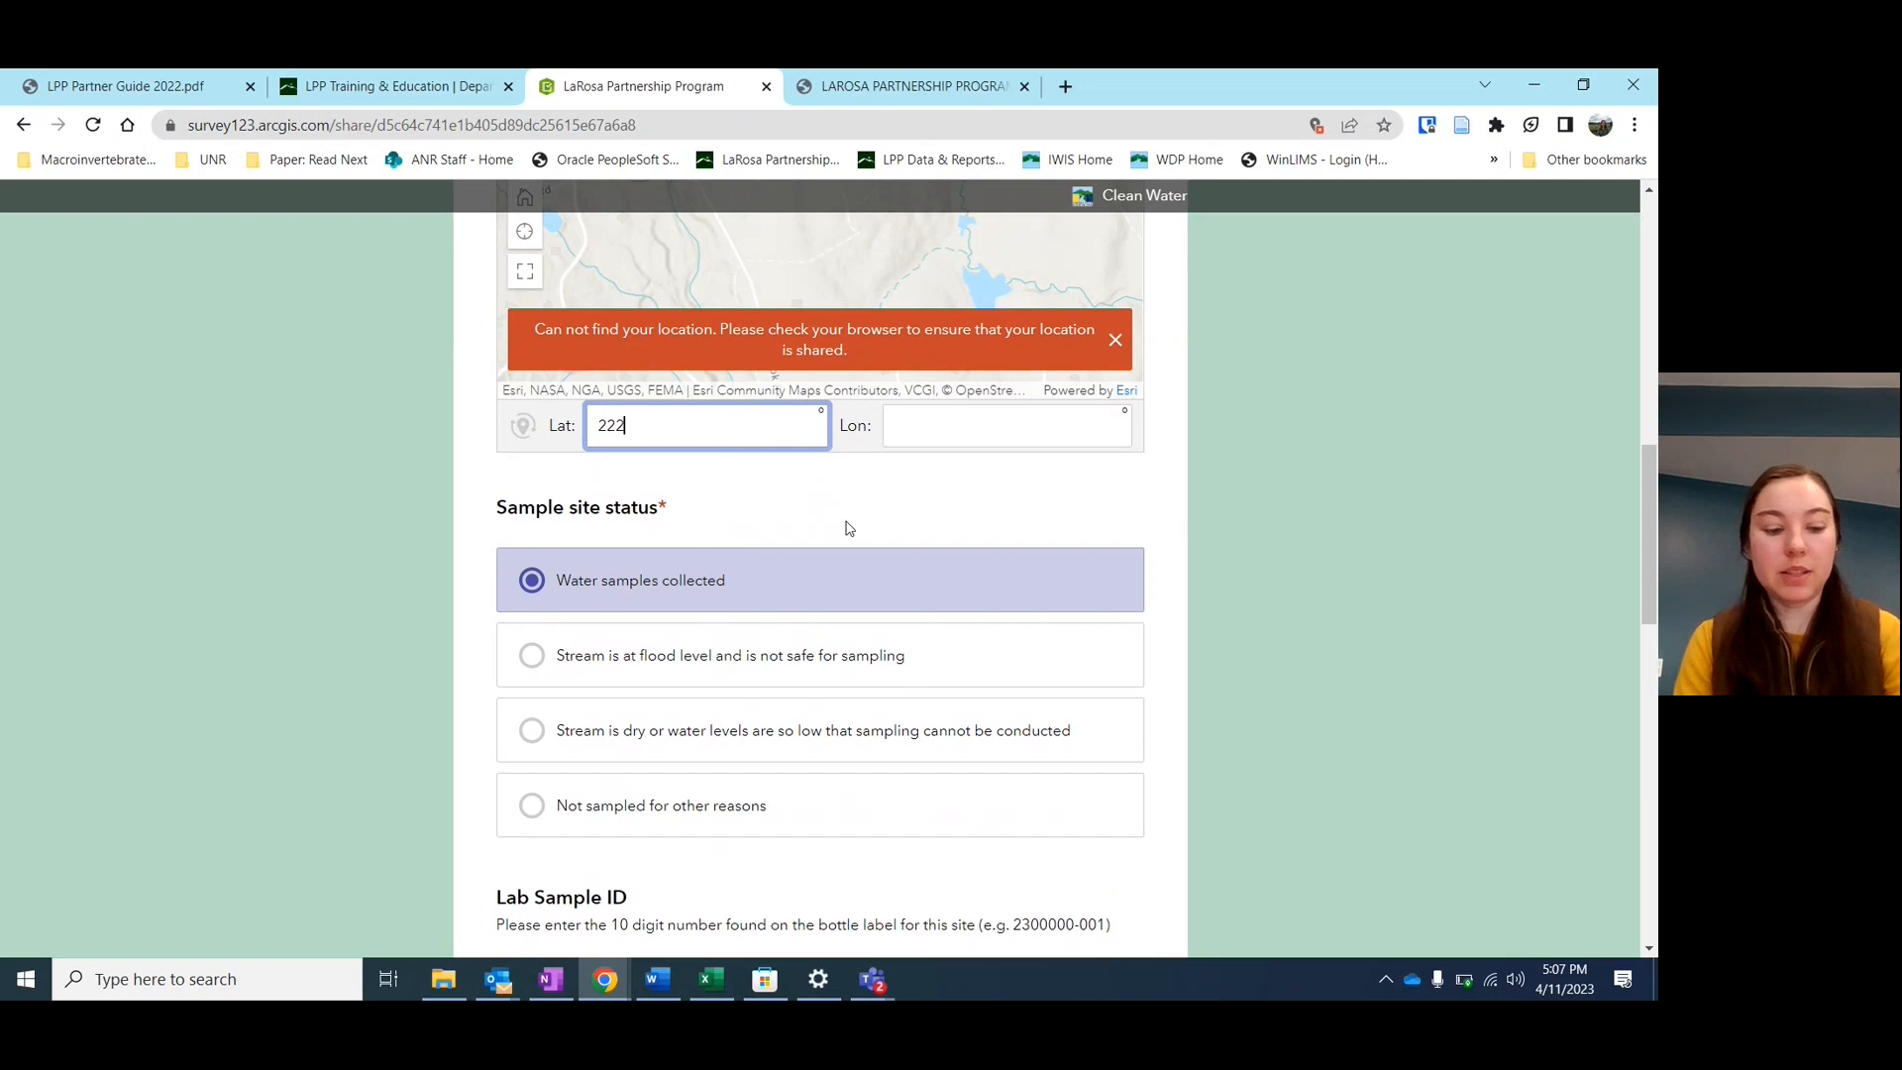
scroll(849, 528, up, 5)
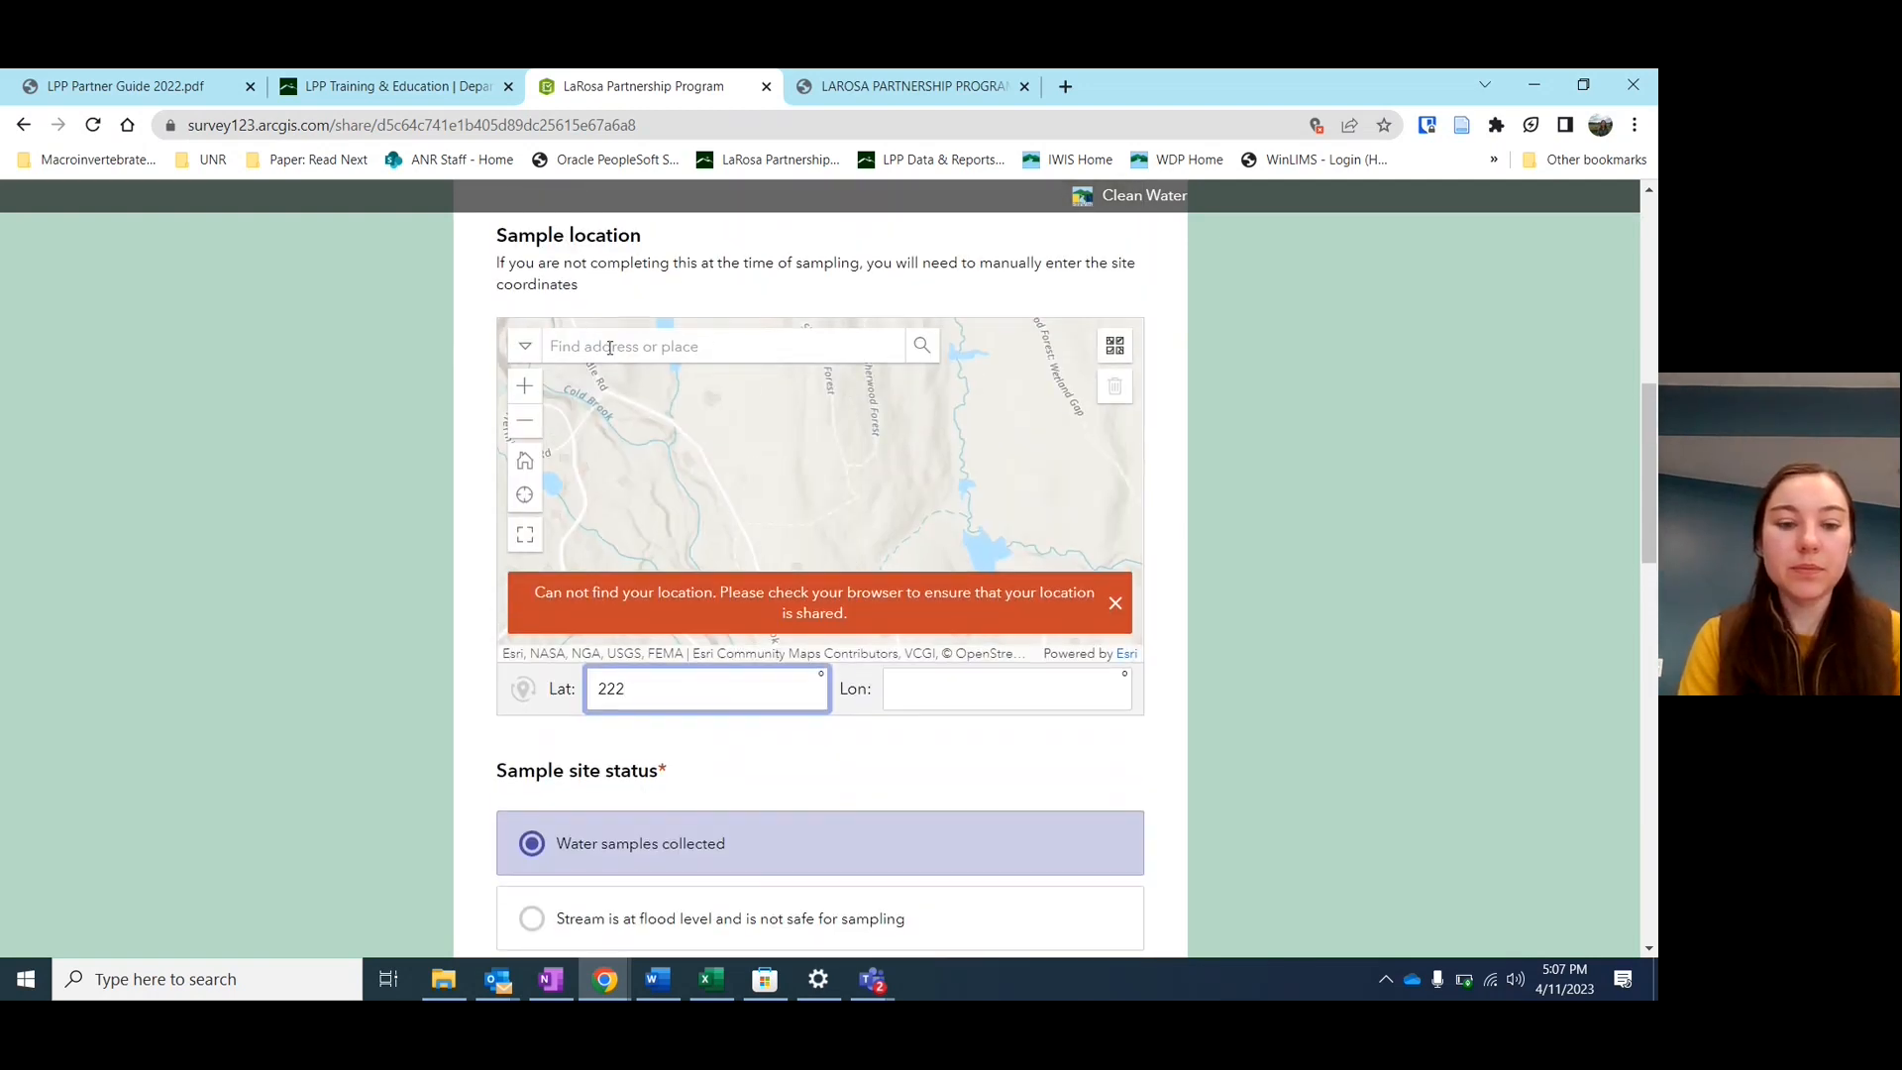
Mark the stream as at flood level and not safe for sampling
scroll(644, 726, down, 3)
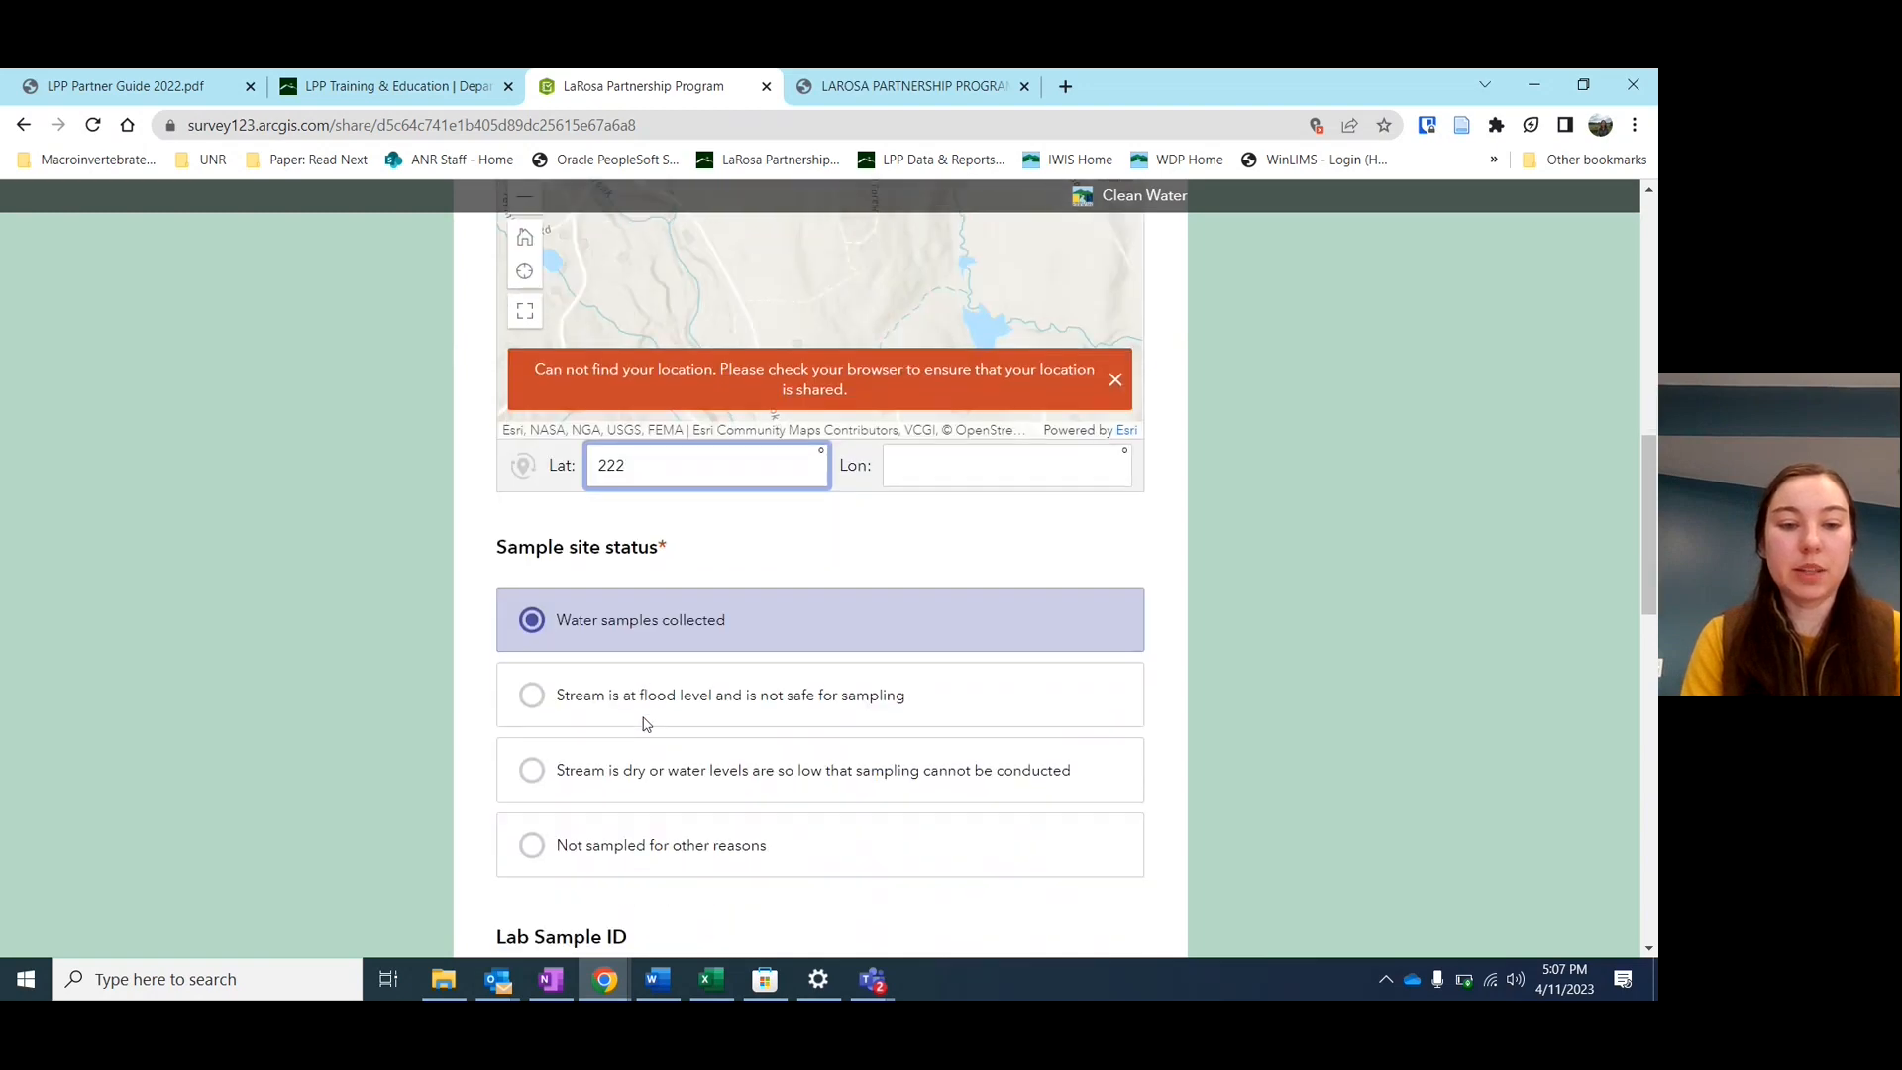
scroll(644, 724, down, 2)
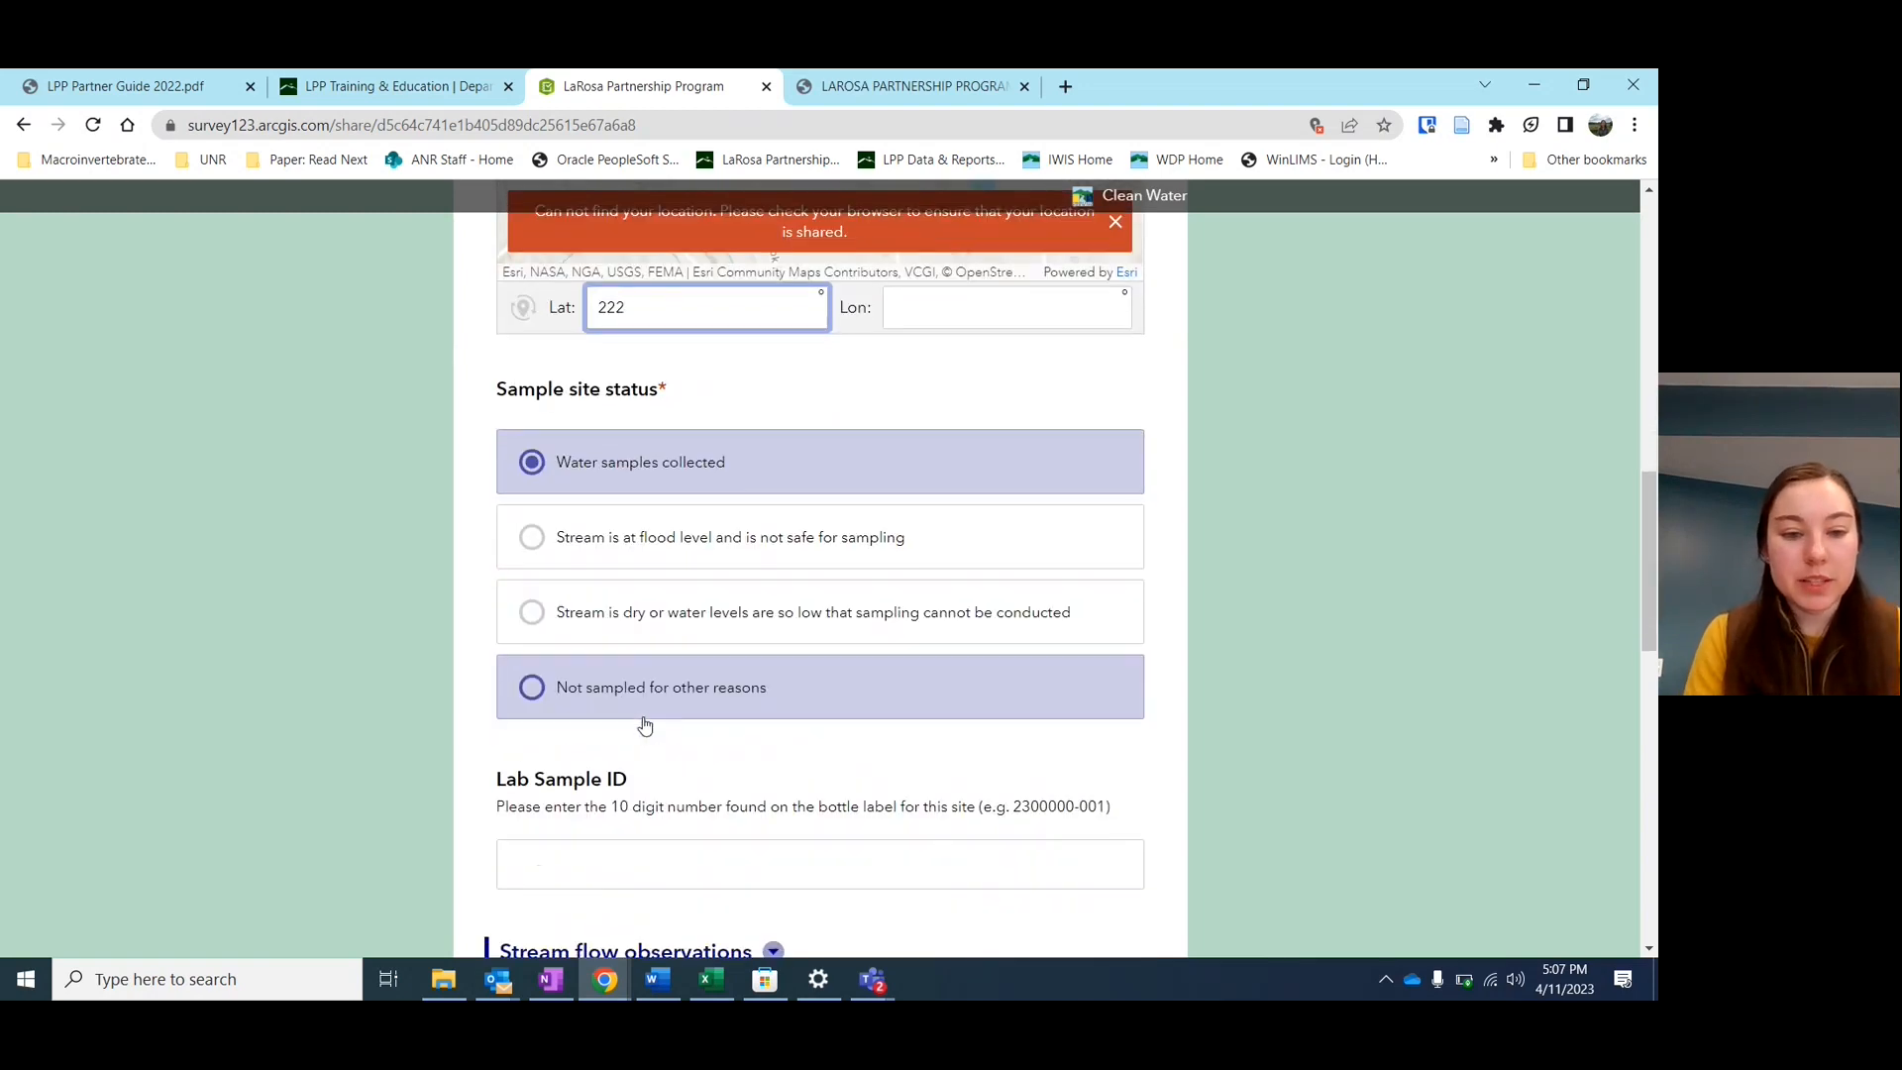
scroll(729, 737, down, 1)
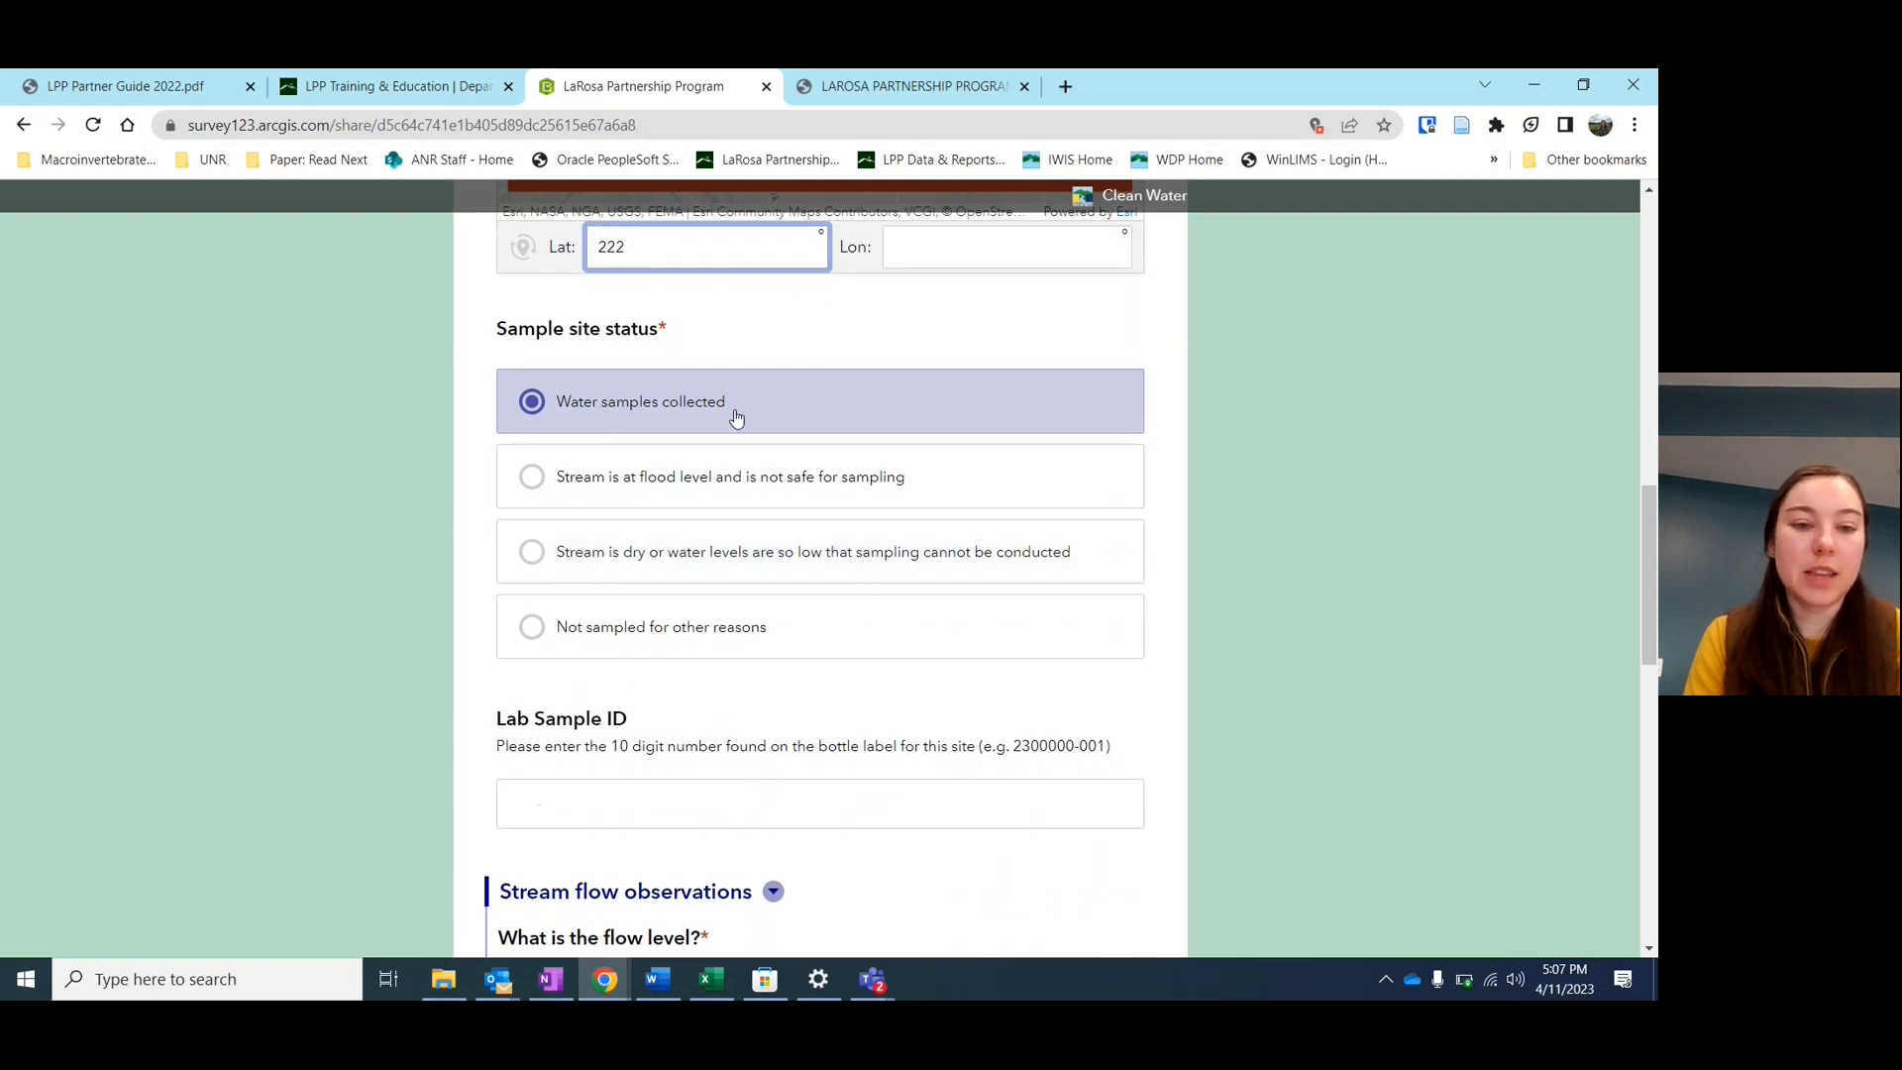
click(606, 483)
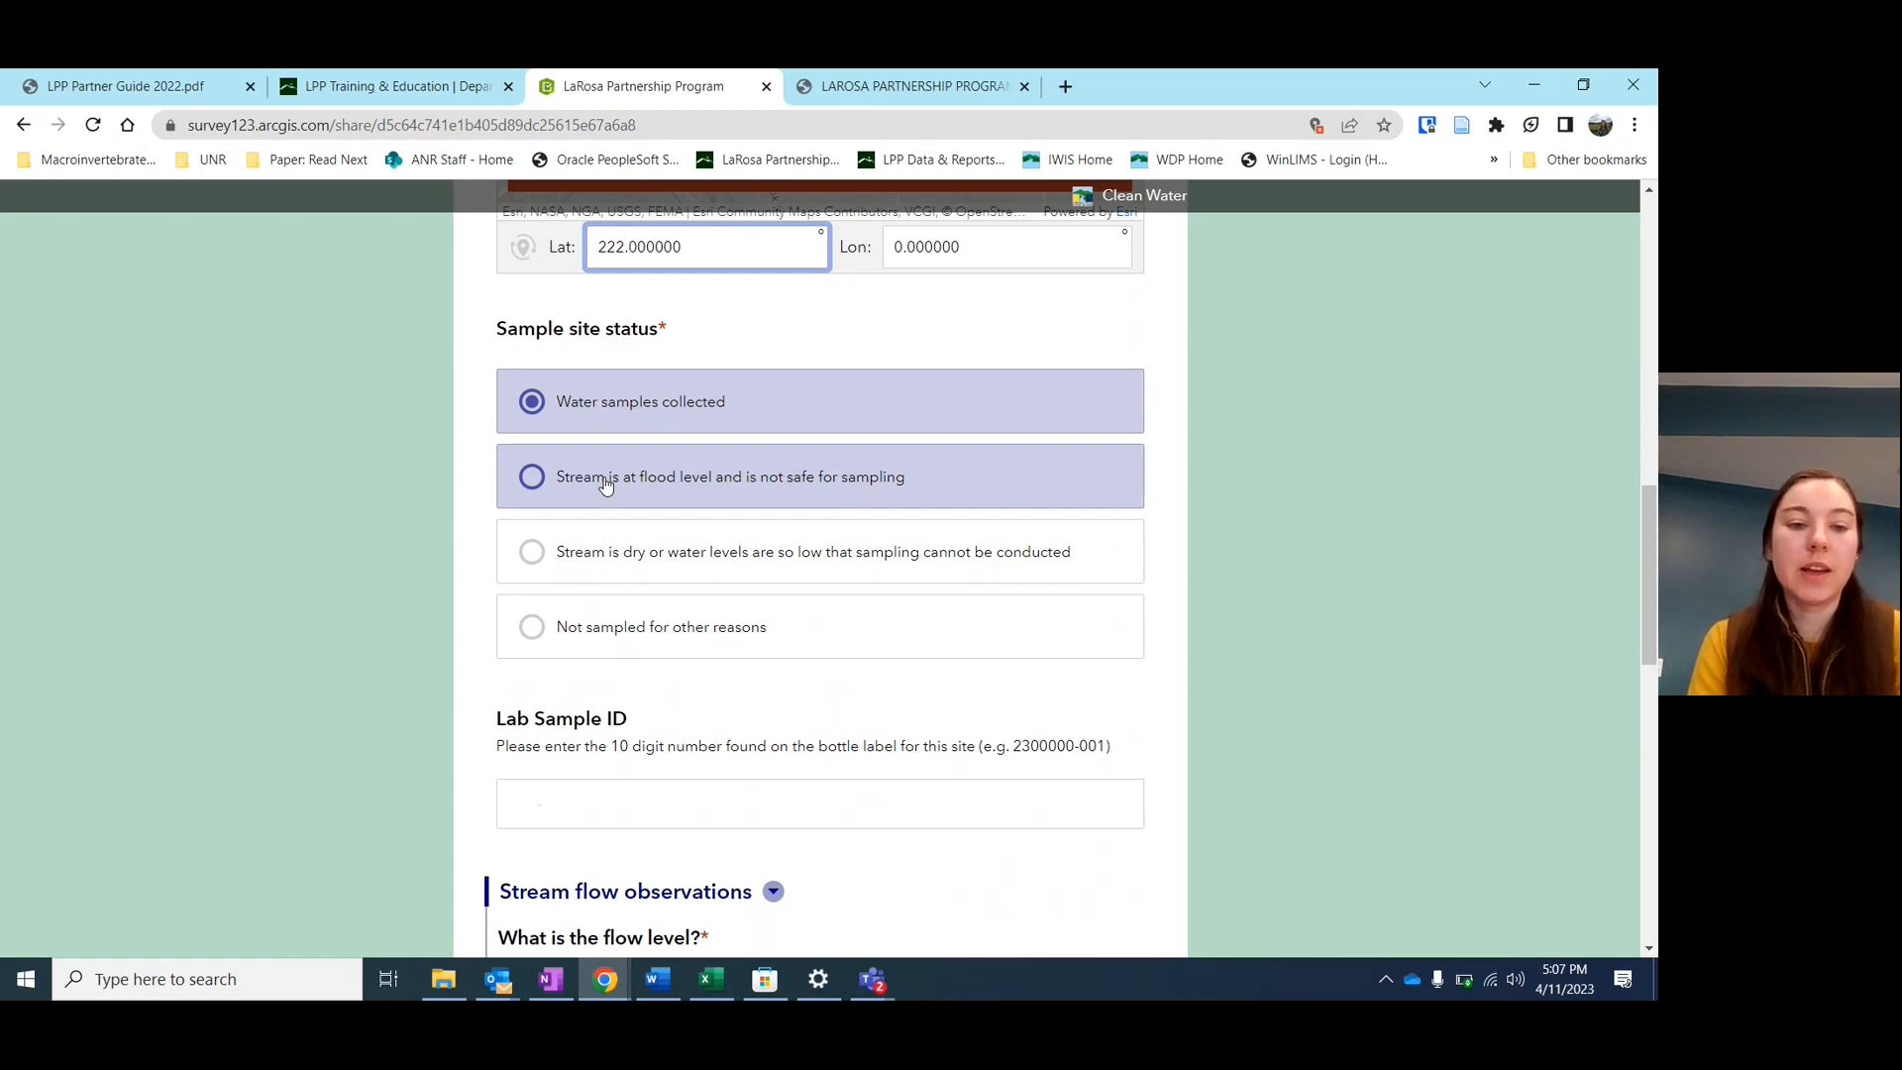
Change site status from Stream is dry to Not sampled for other reasons and focus the reason field
scroll(739, 602, down, 2)
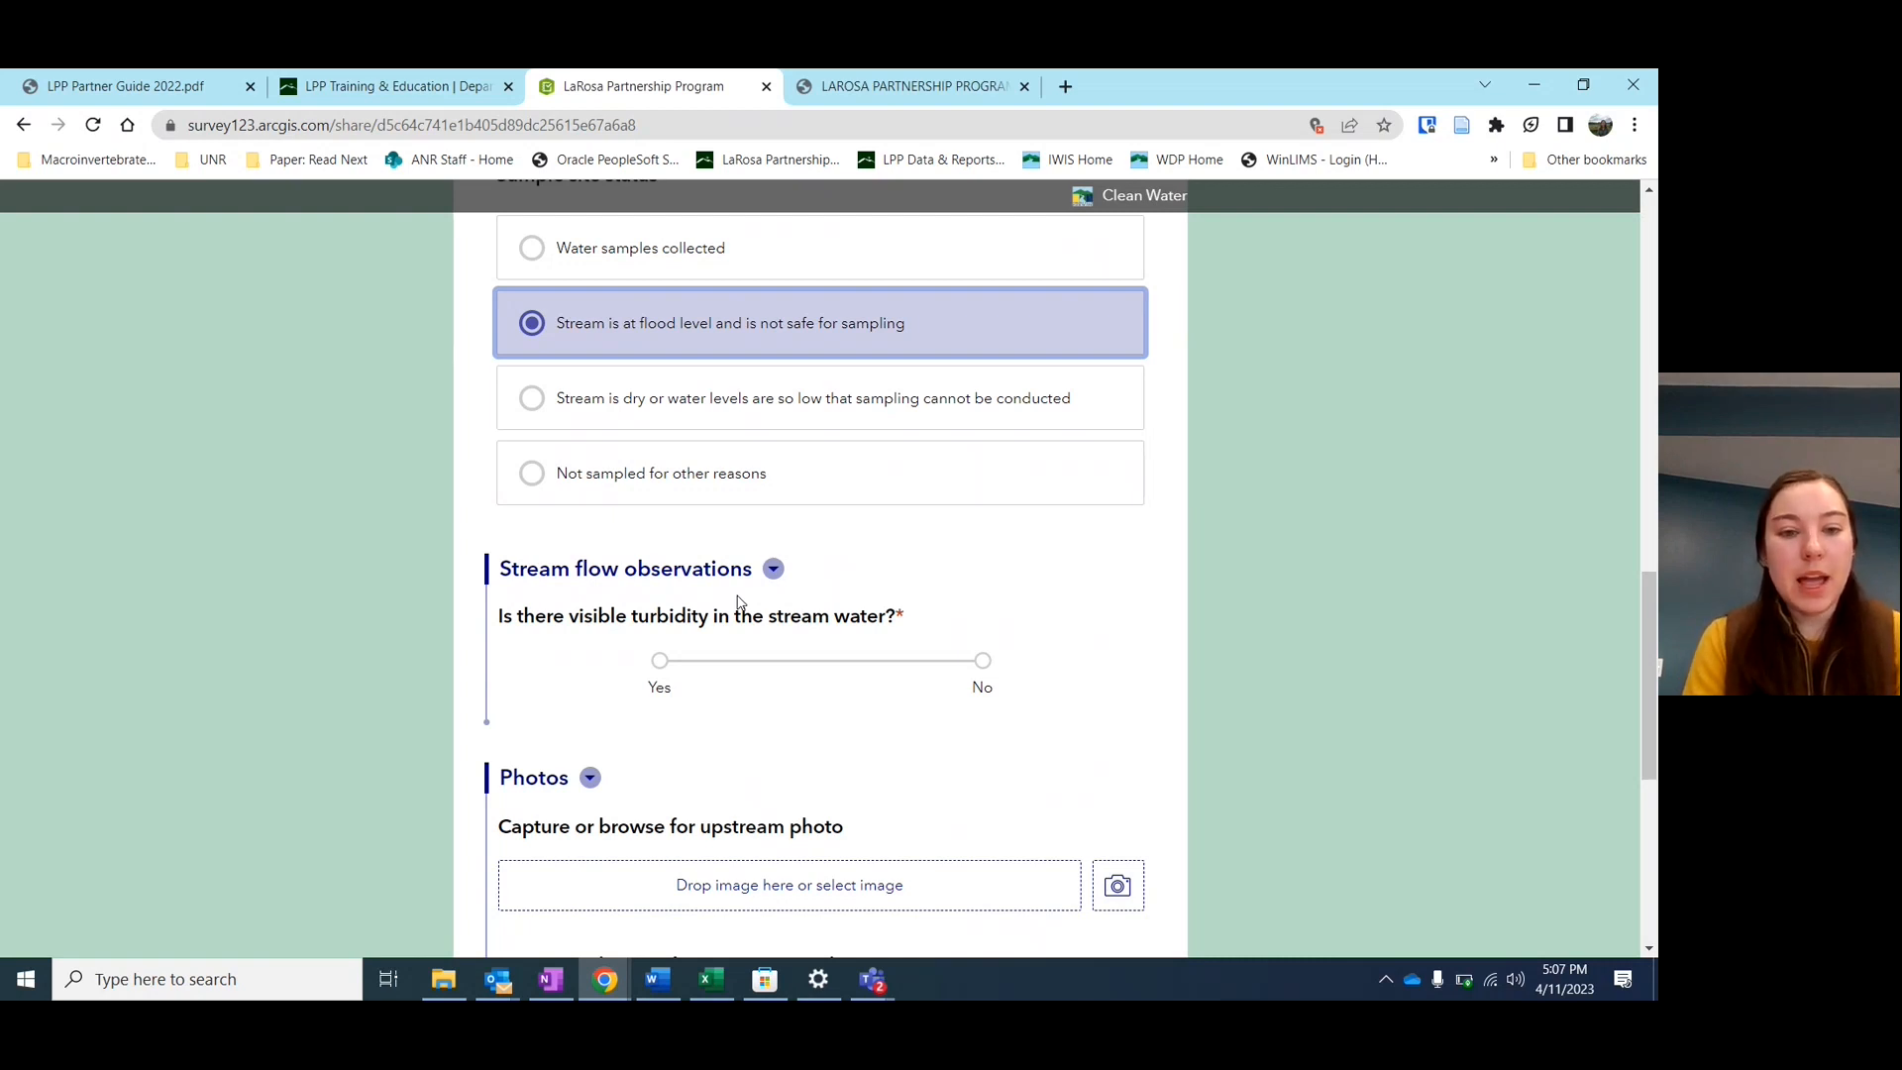
click(541, 410)
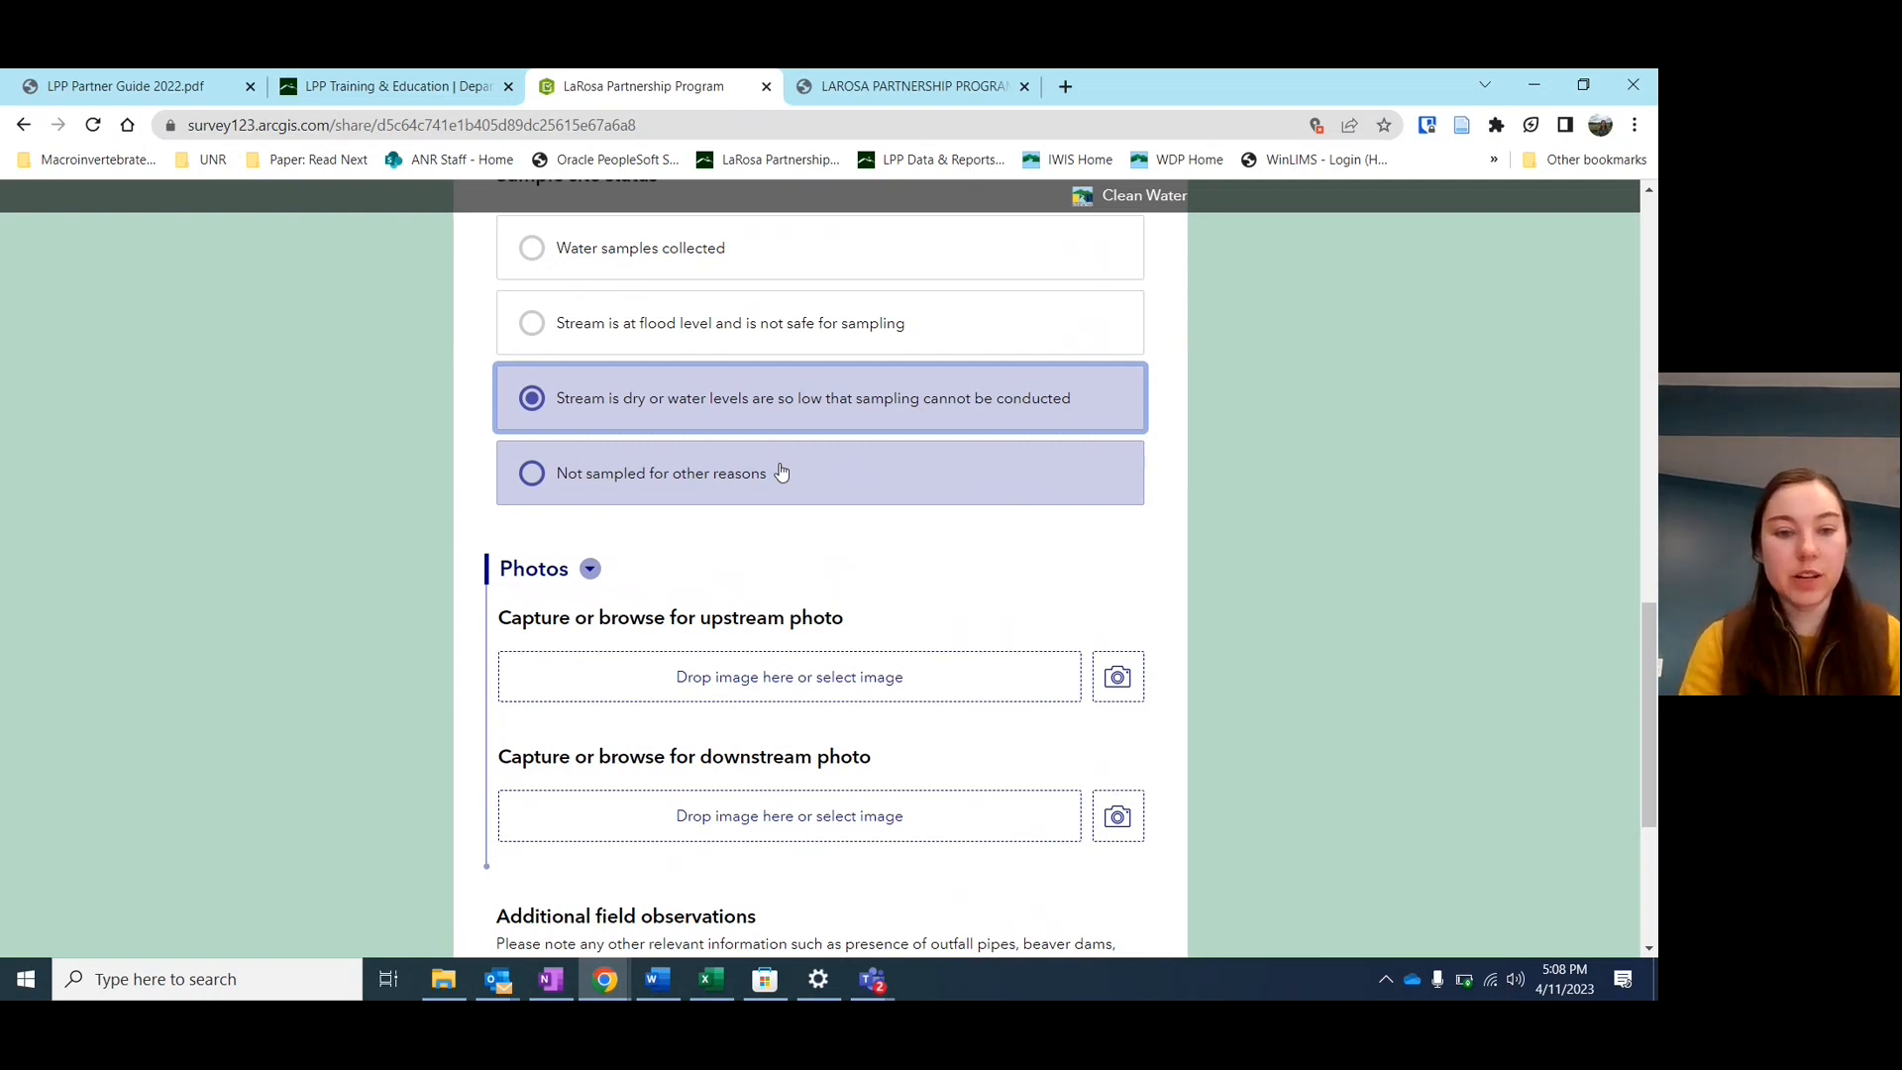
click(607, 473)
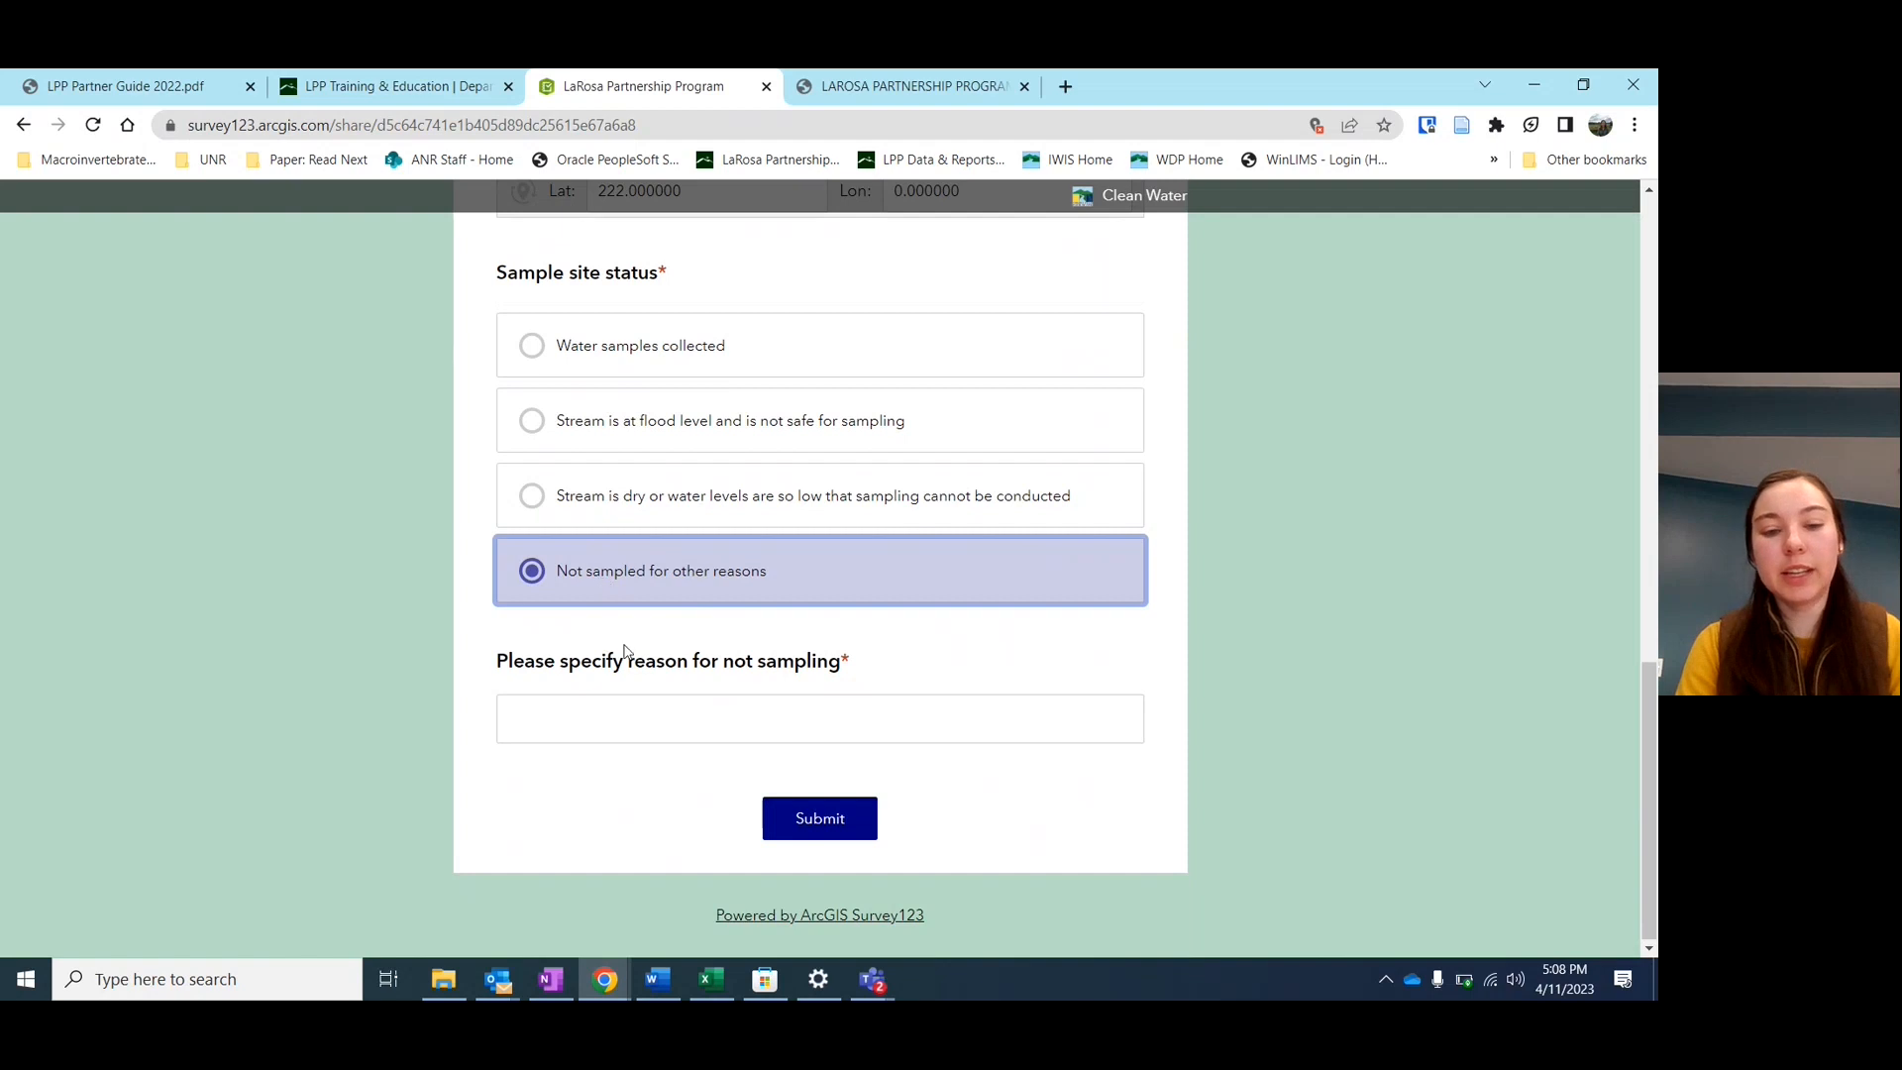
click(678, 735)
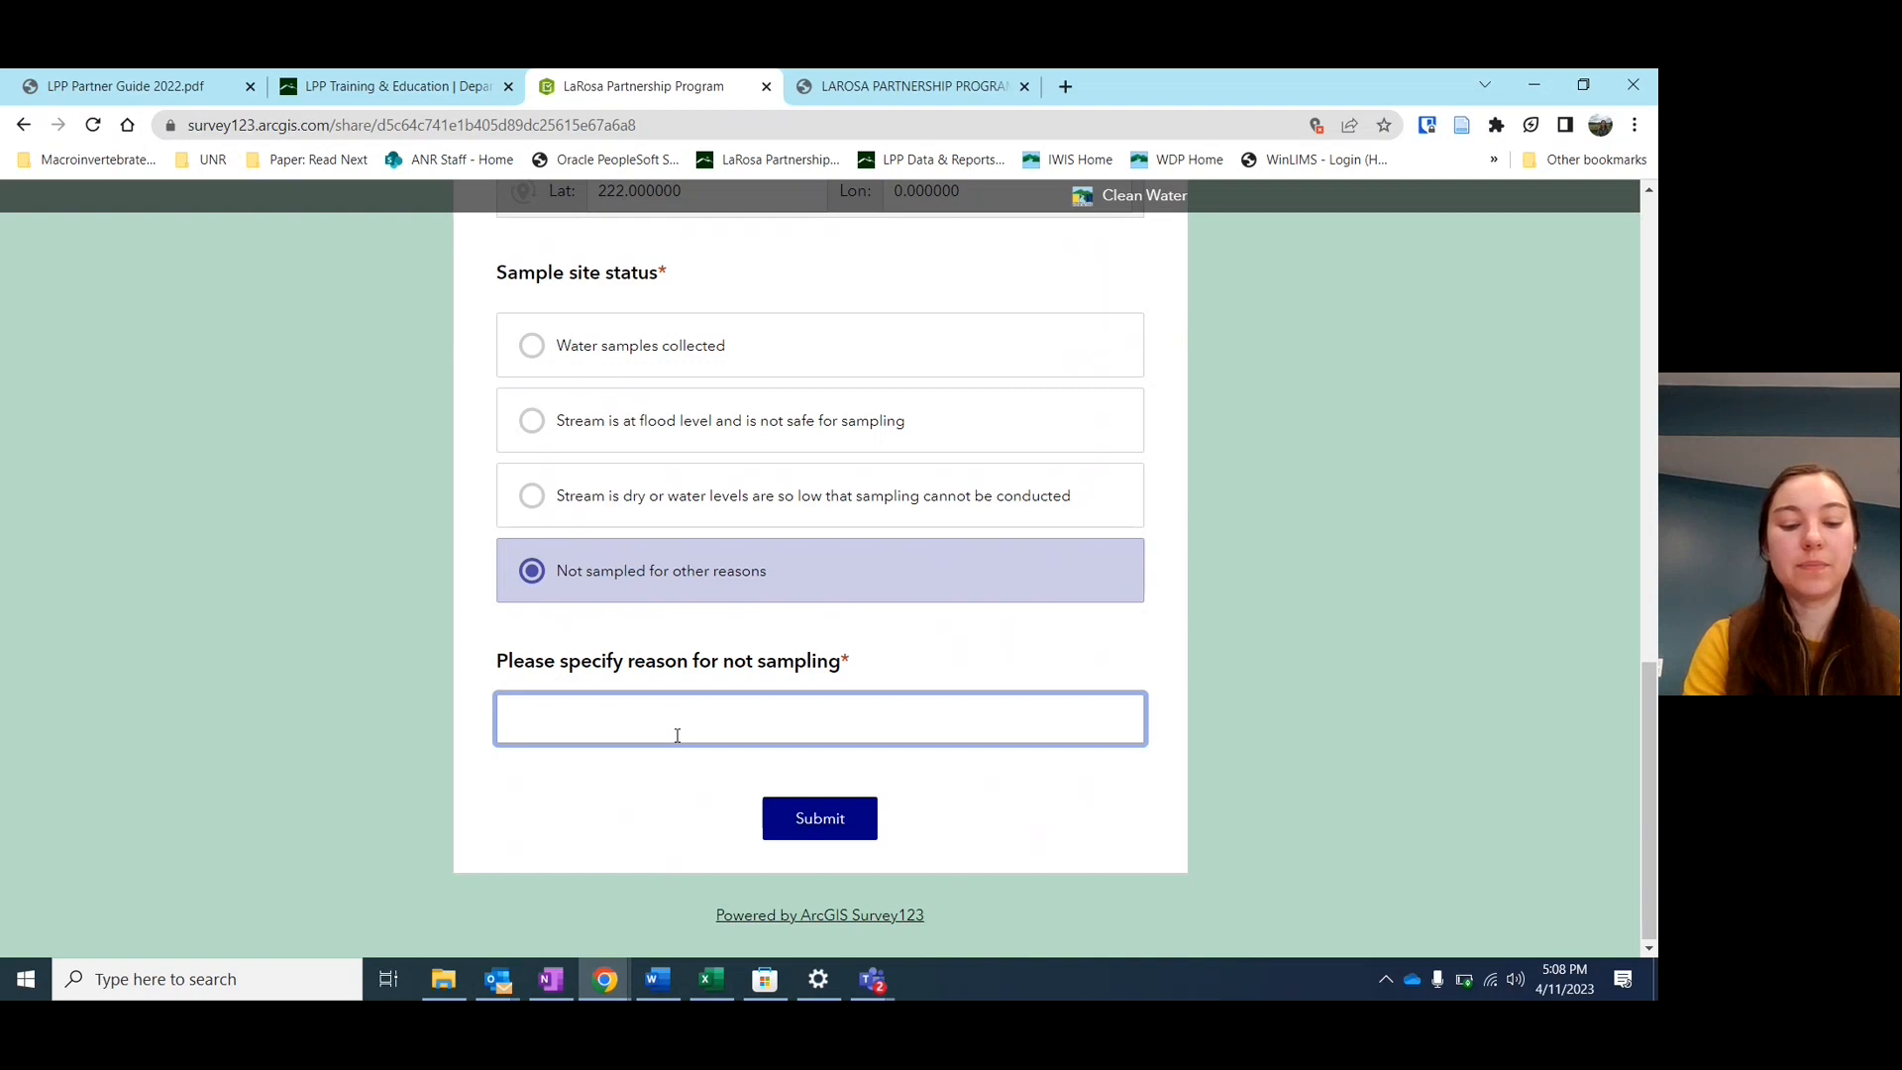
Type 'landowner permission revoked, could not access stream' as the reason, then select Water samples collected
text(per)
key(BackSpace)
key(BackSpace)
key(BackSpace)
text(lan)
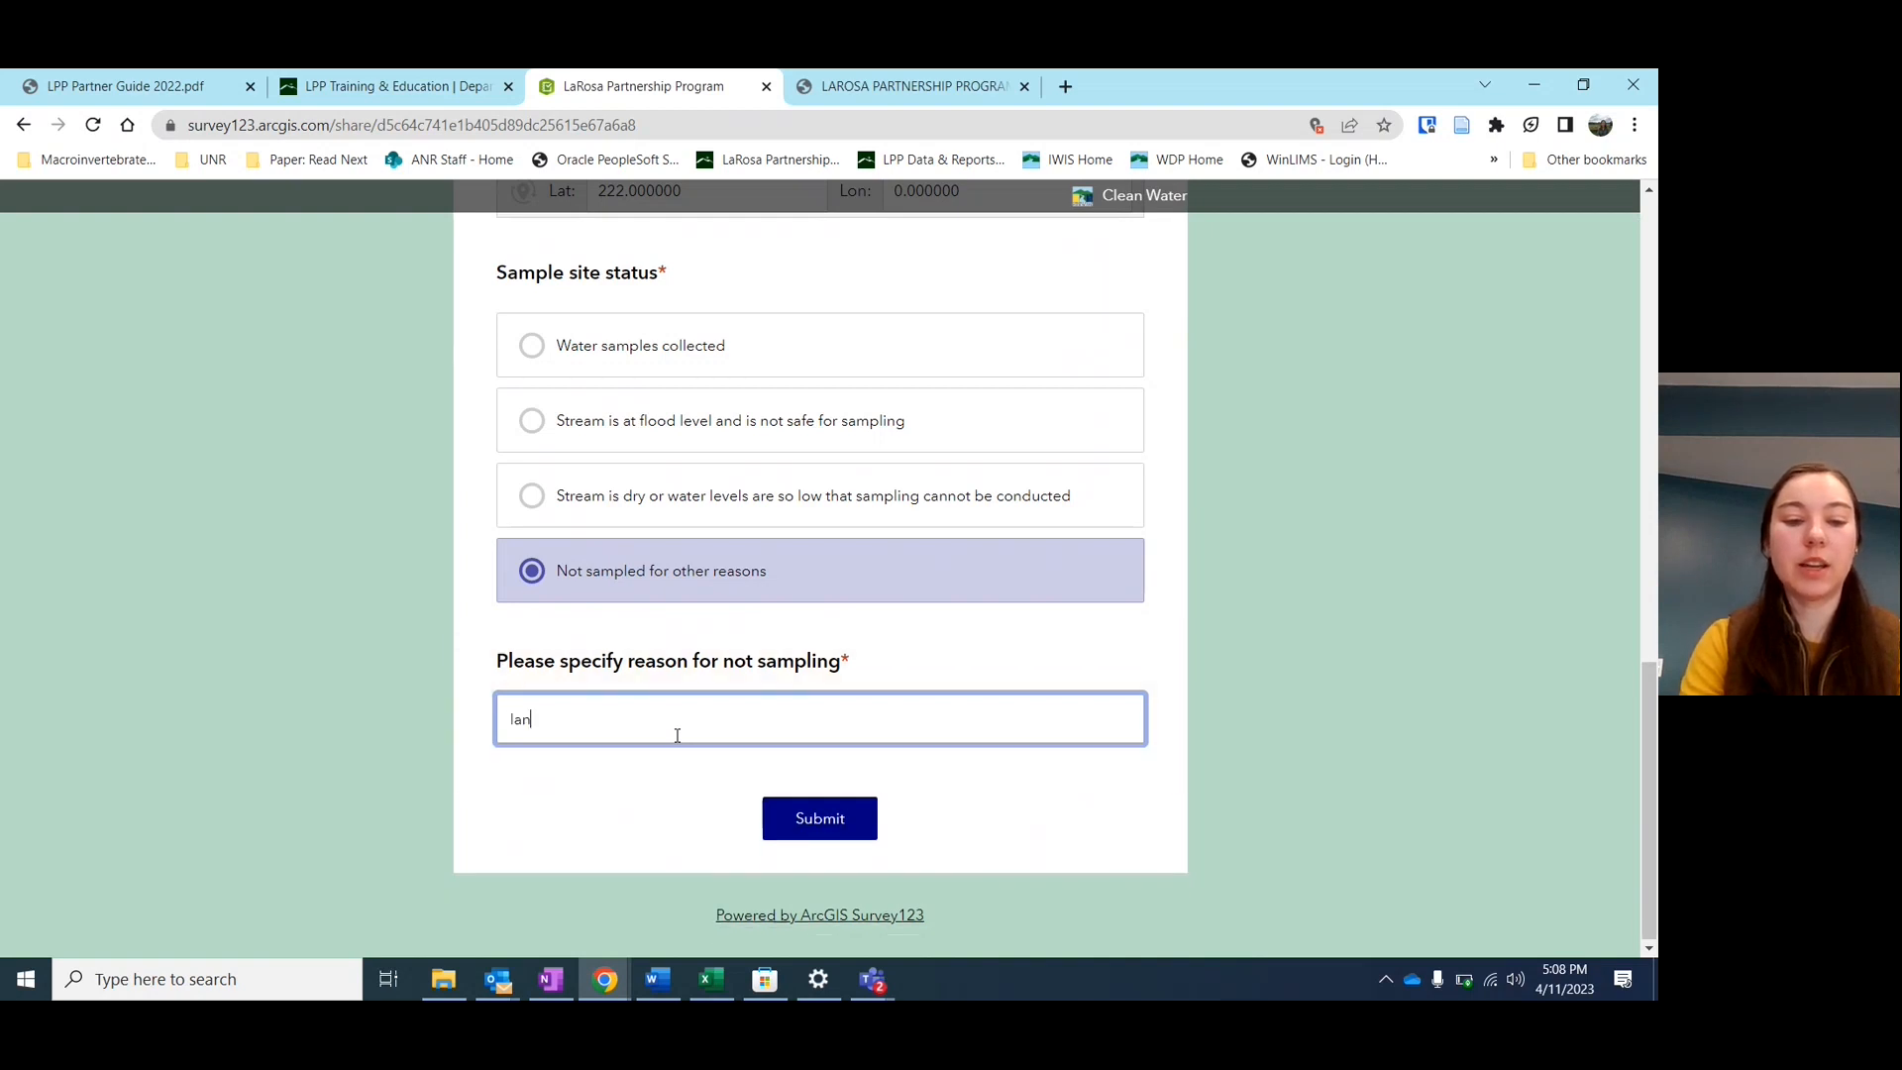
text(downer permission d)
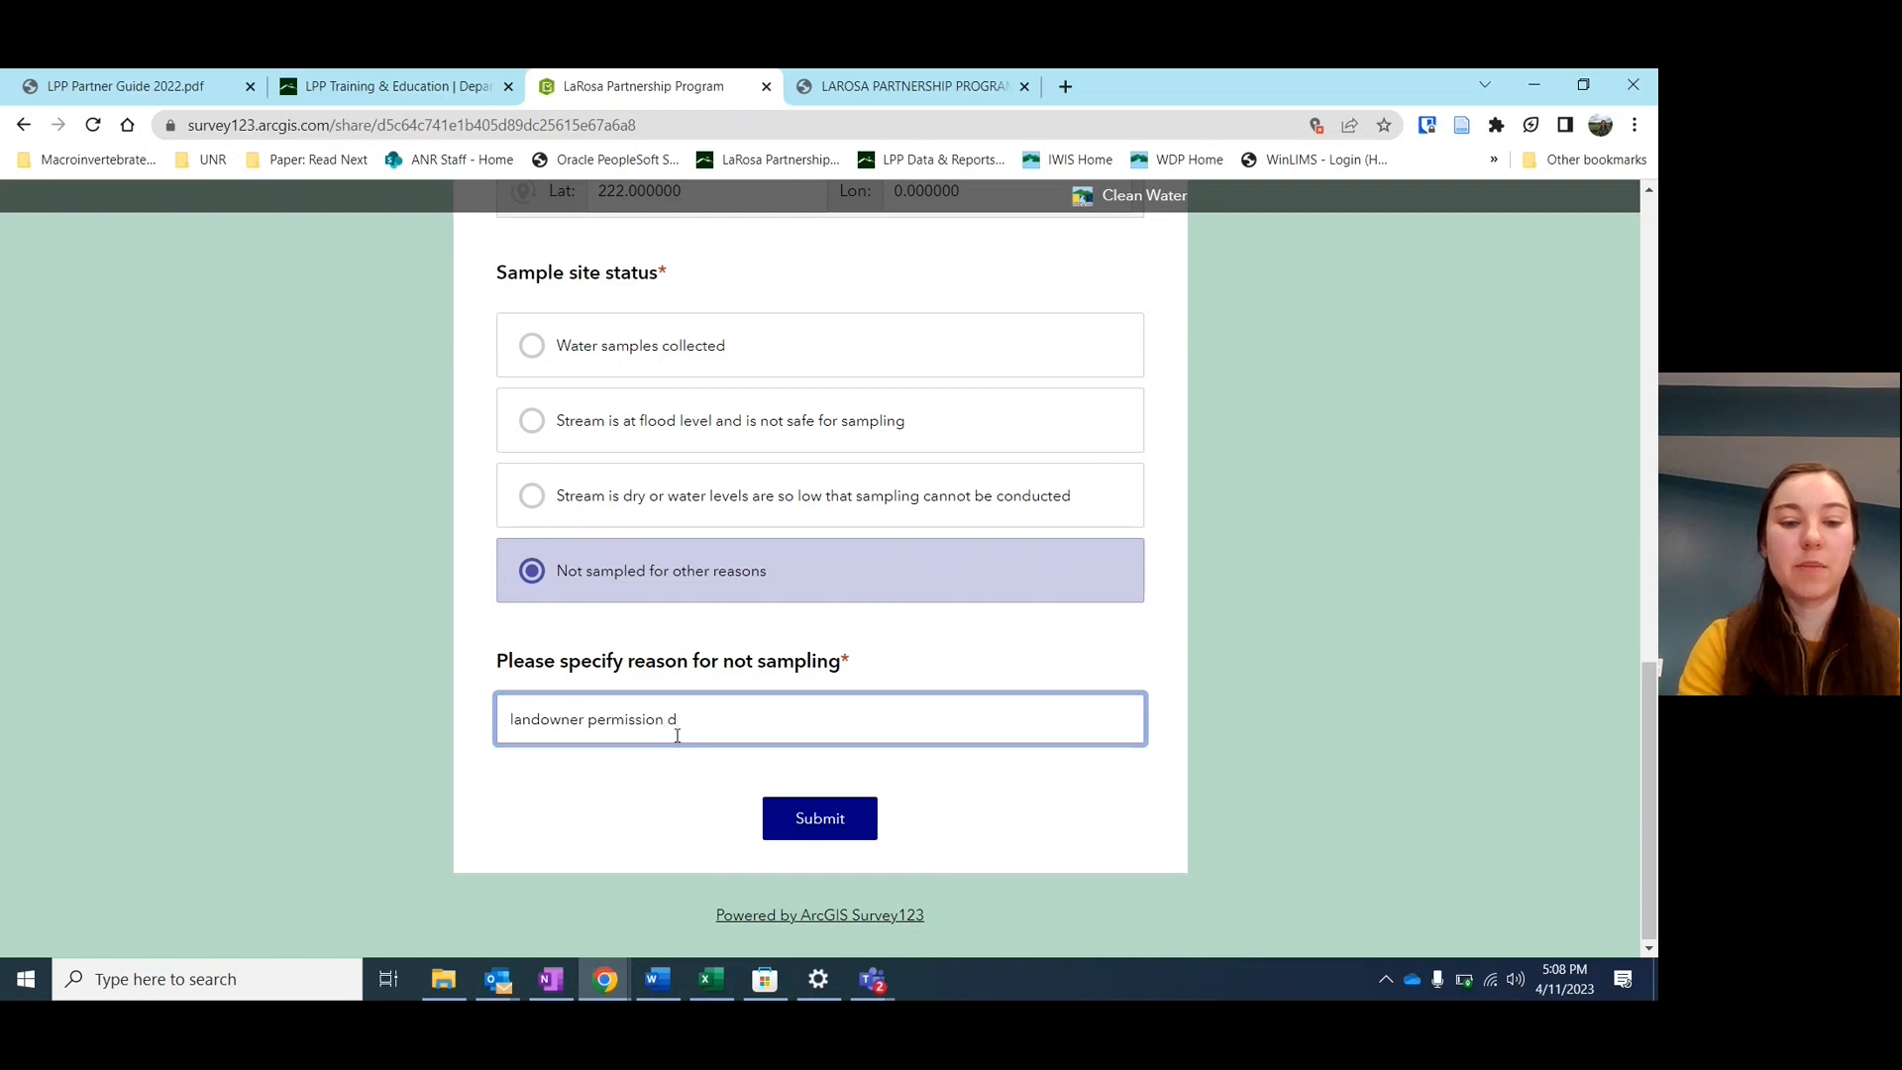
key(BackSpace)
text(revoke)
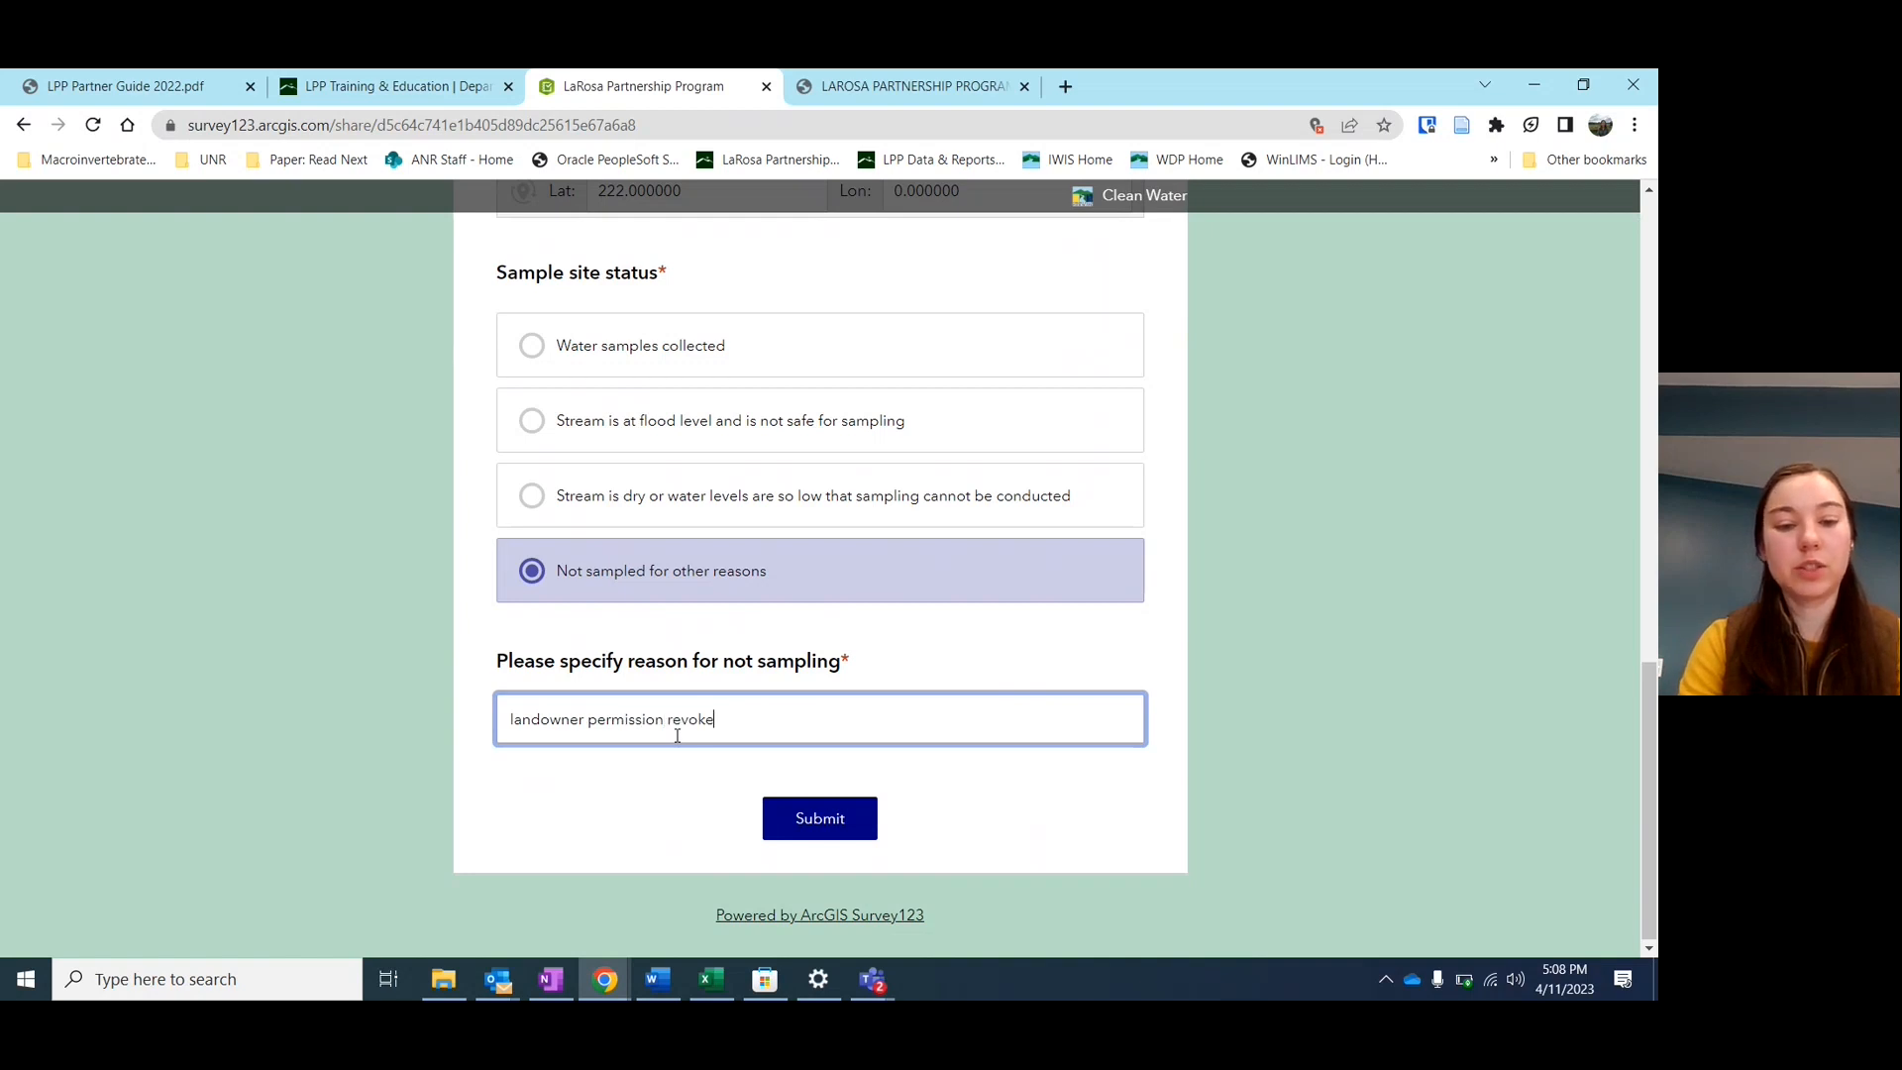
text(d, could not )
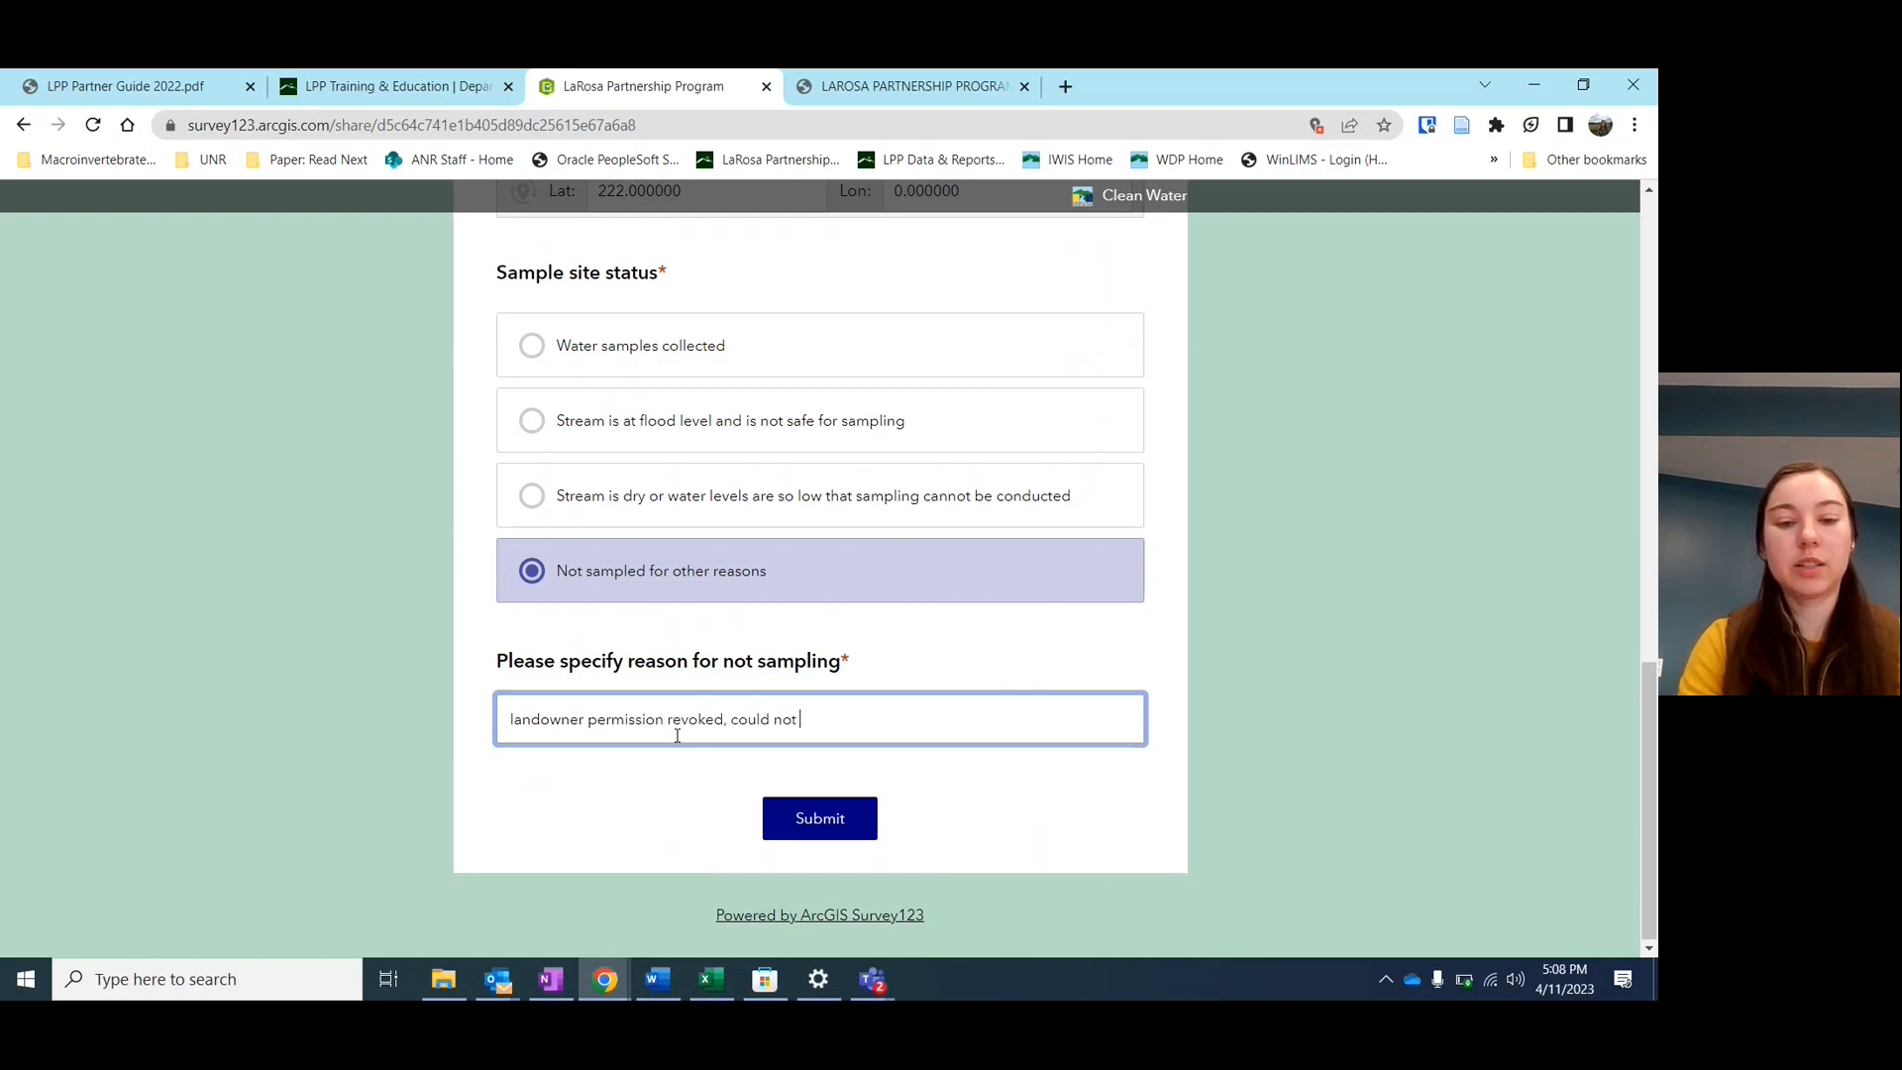
text(access )
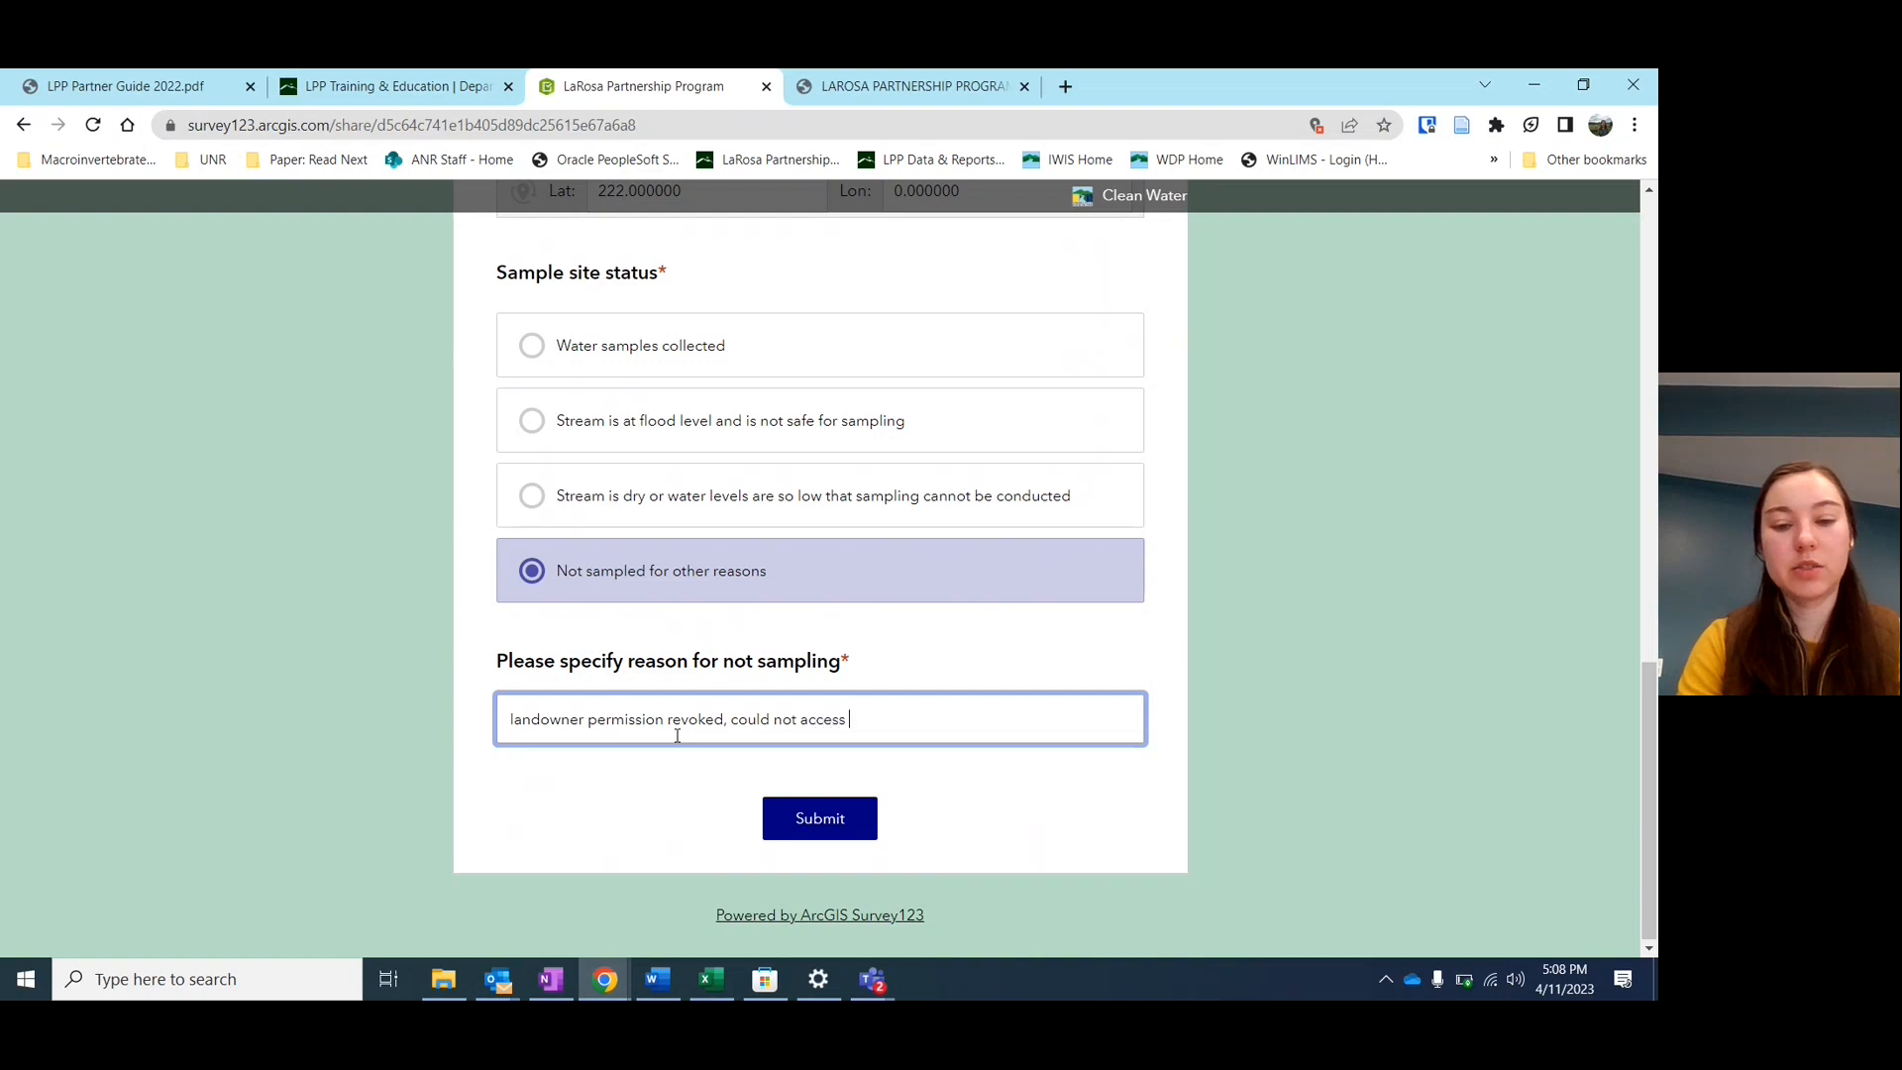
text(stream)
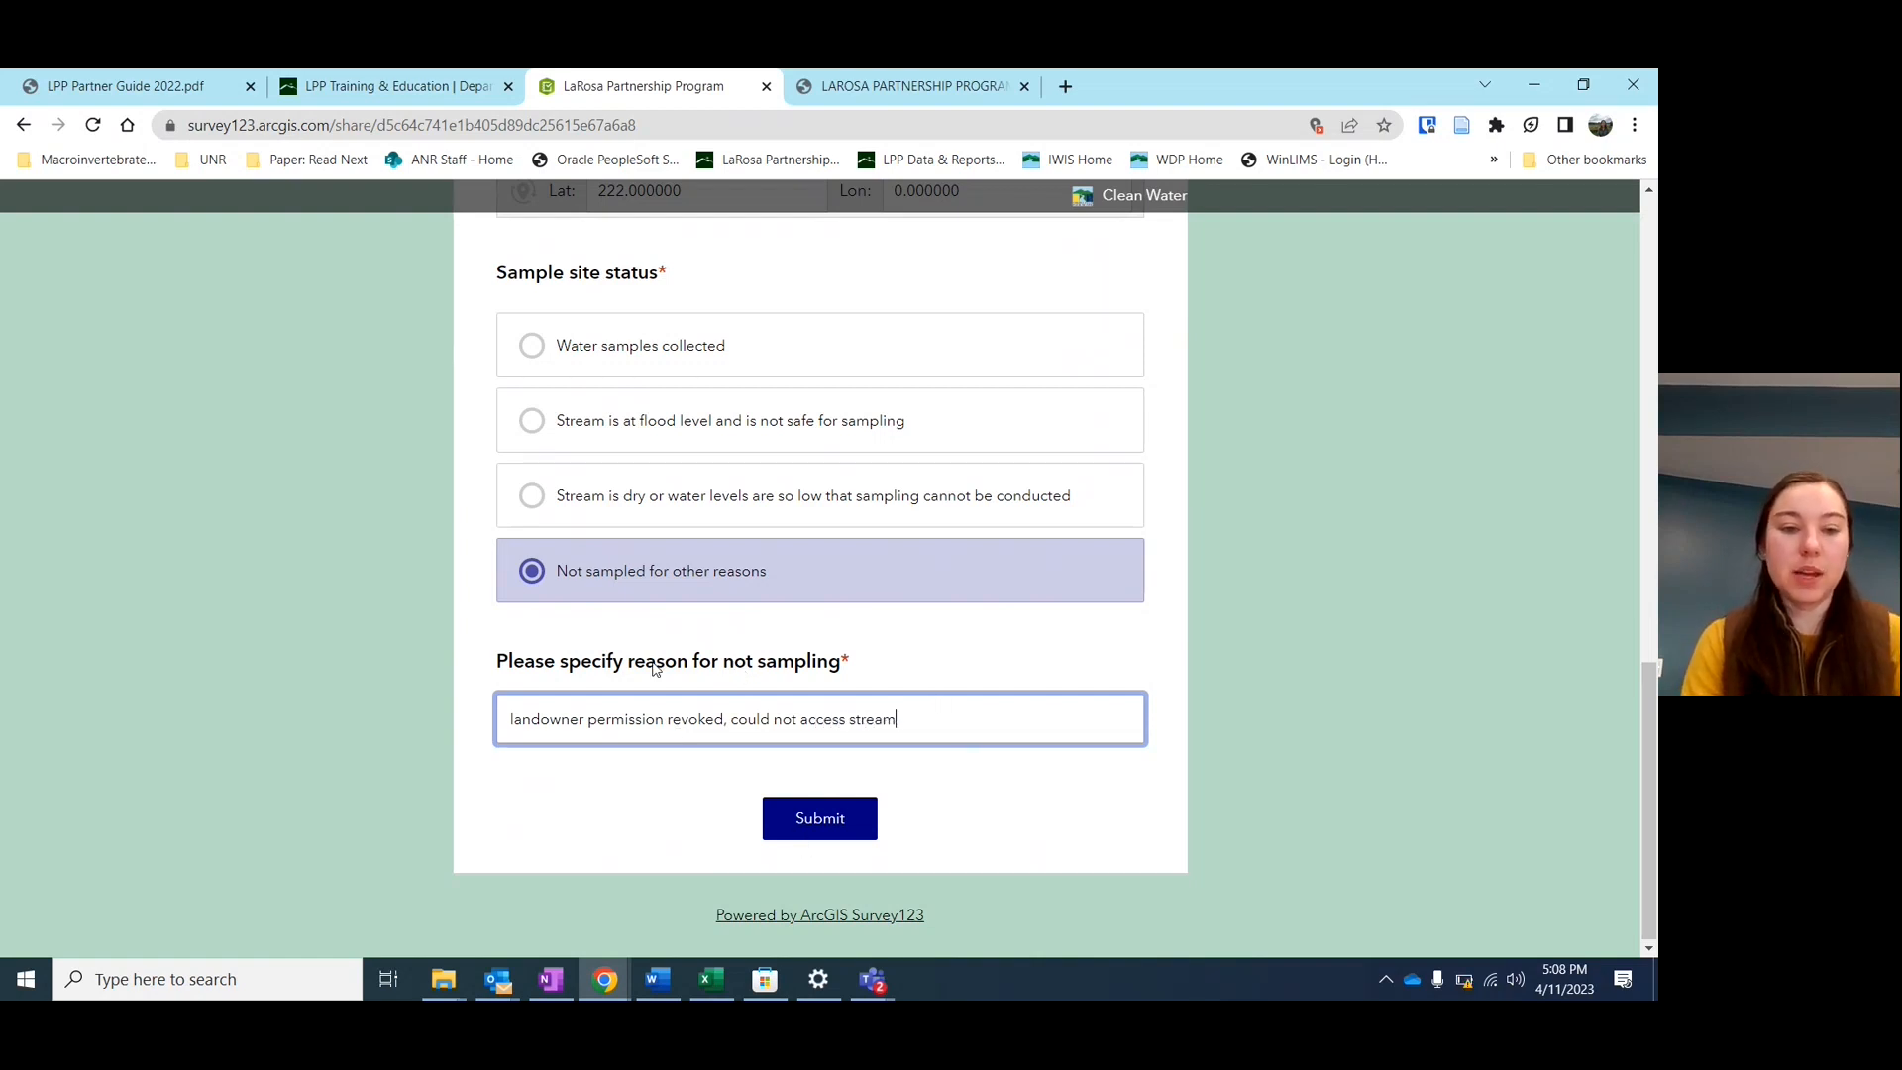
click(549, 355)
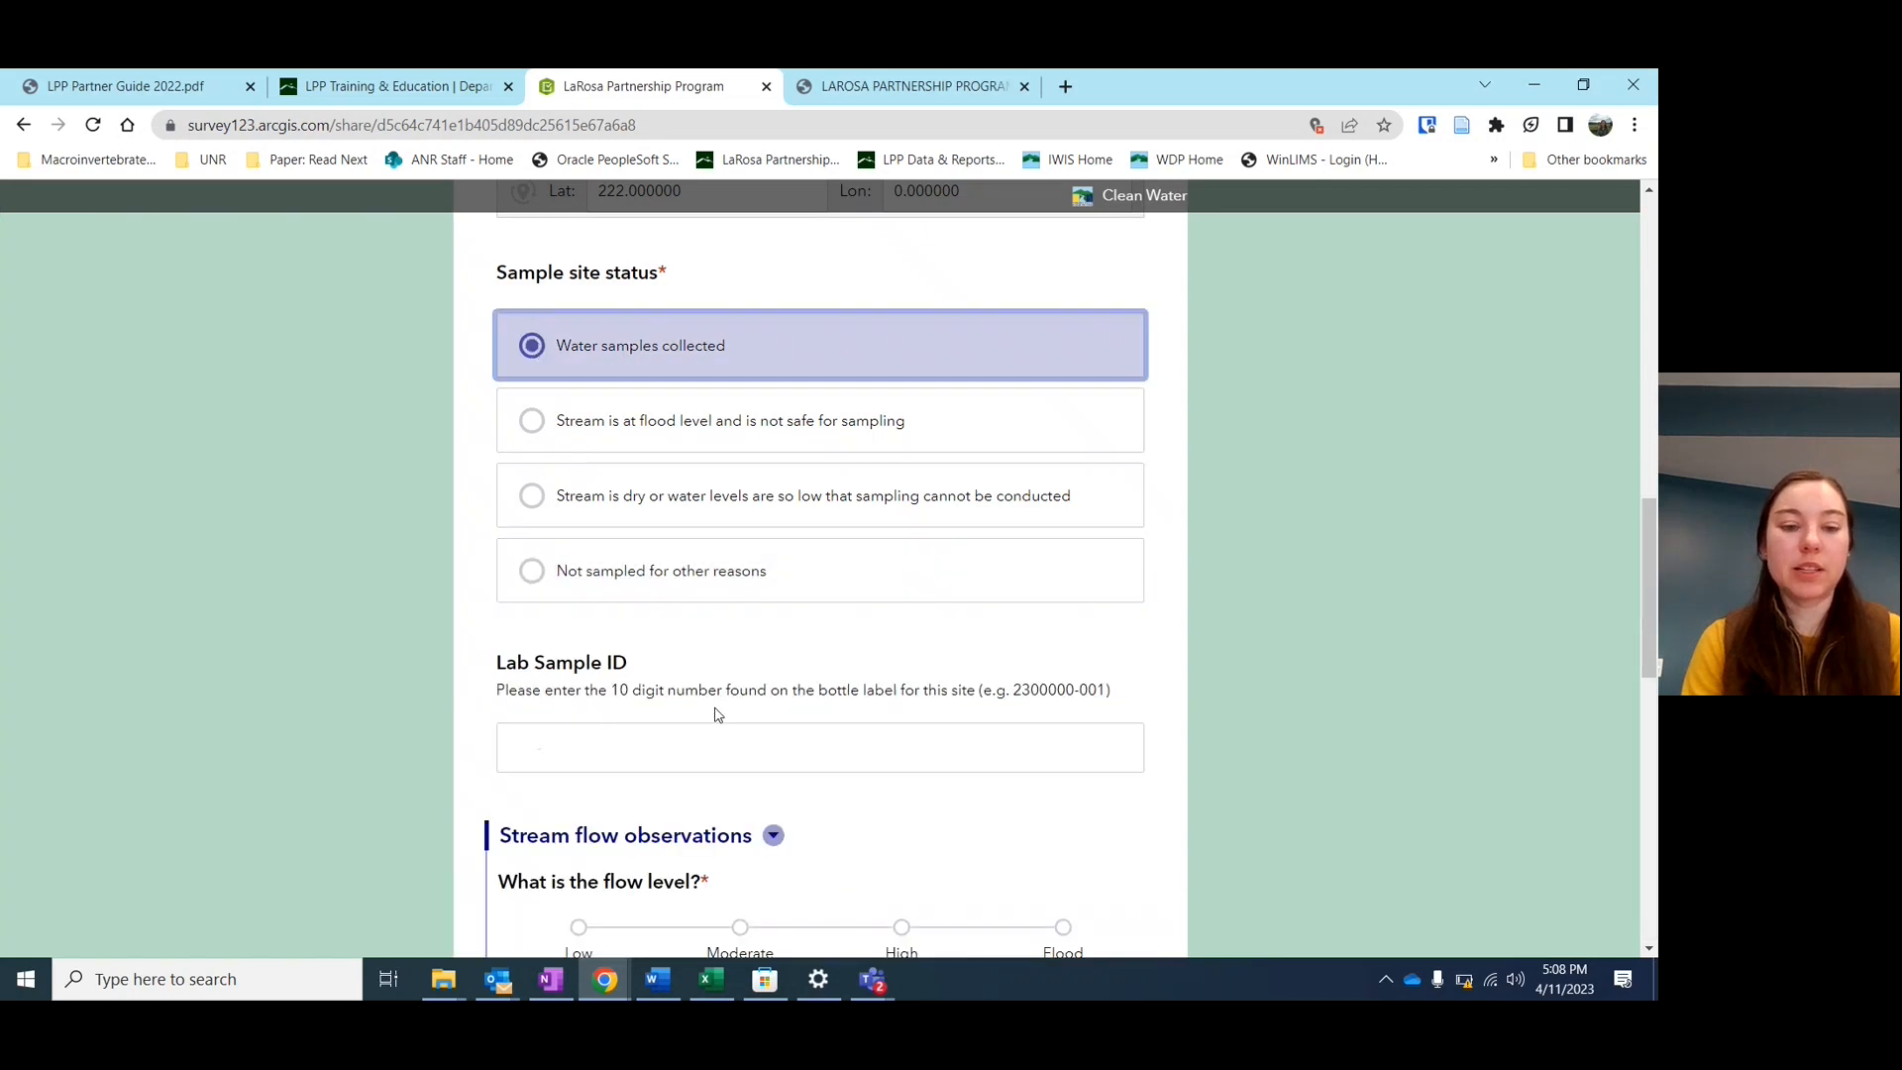
Focus the Lab Sample ID field and review the Stream flow observations and Photos sections below
scroll(717, 714, down, 1)
scroll(718, 714, down, 3)
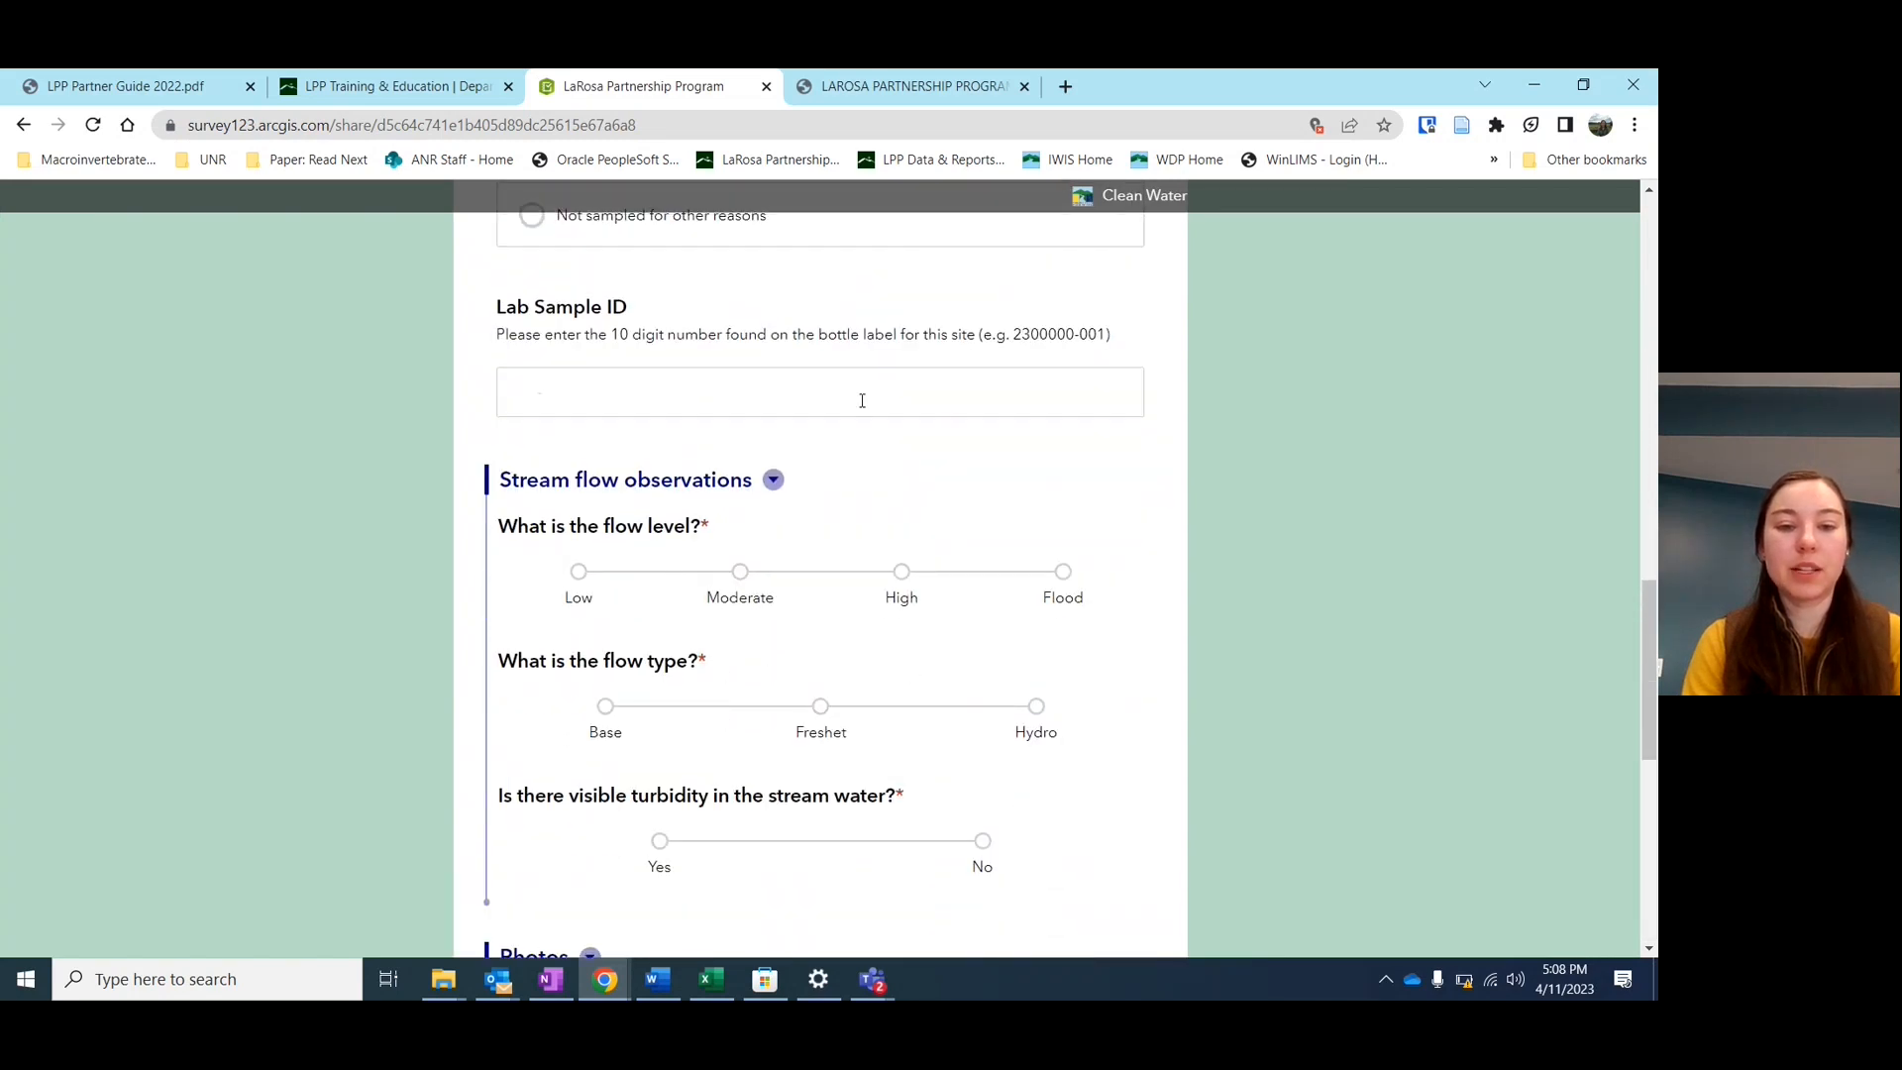
click(807, 382)
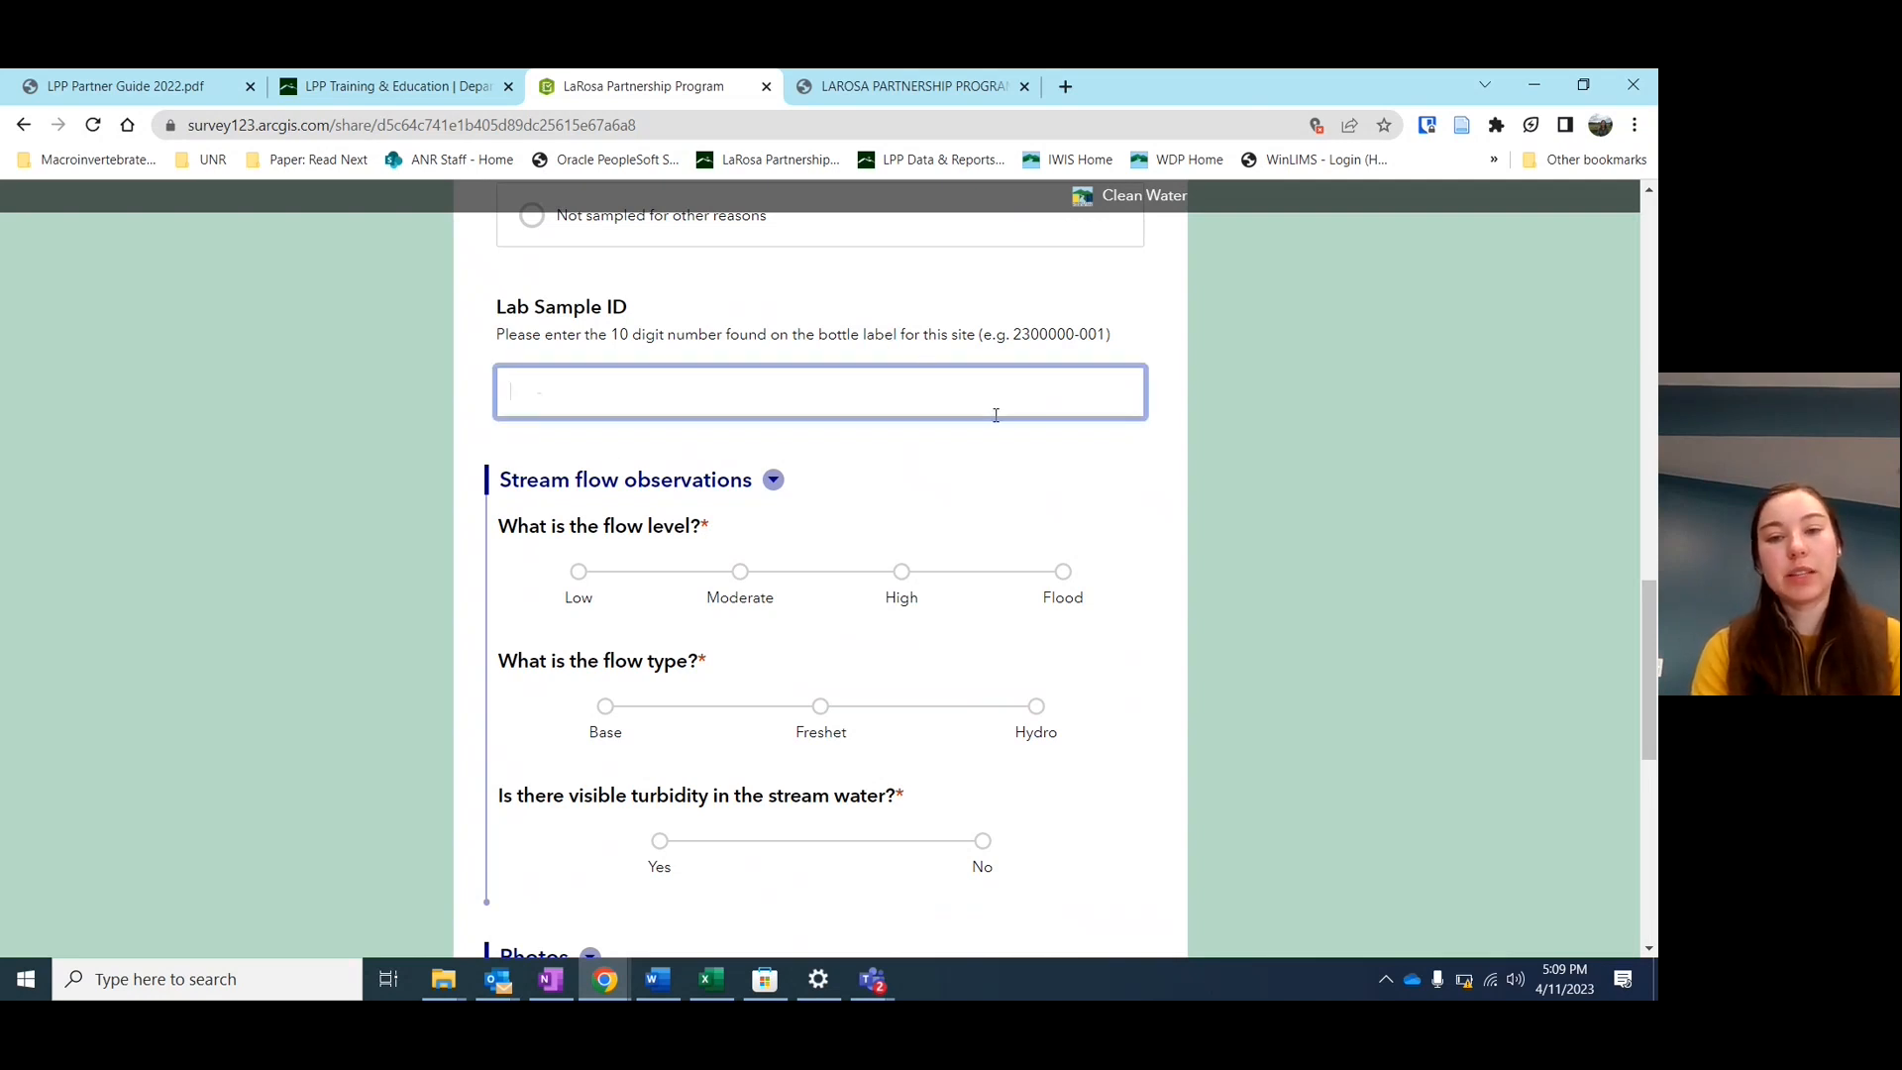
scroll(995, 415, down, 1)
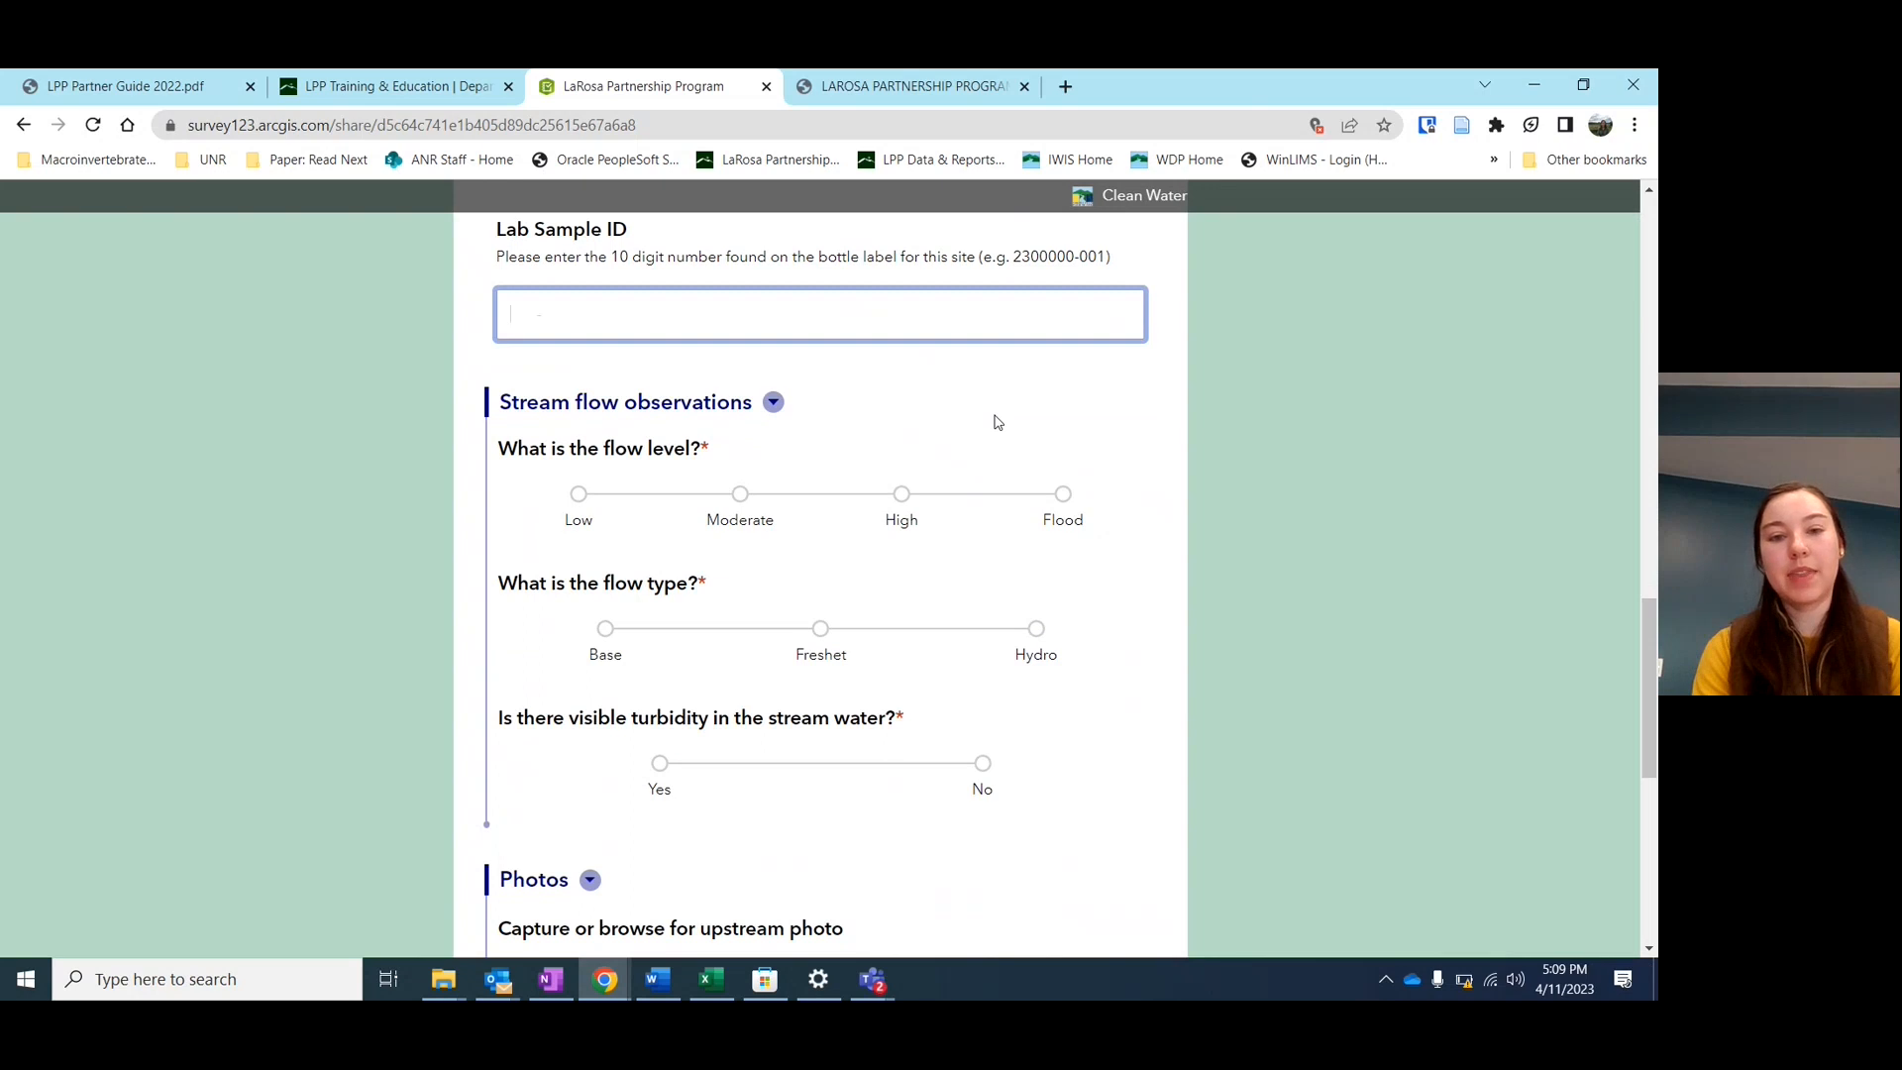
scroll(997, 423, down, 1)
scroll(998, 423, up, 1)
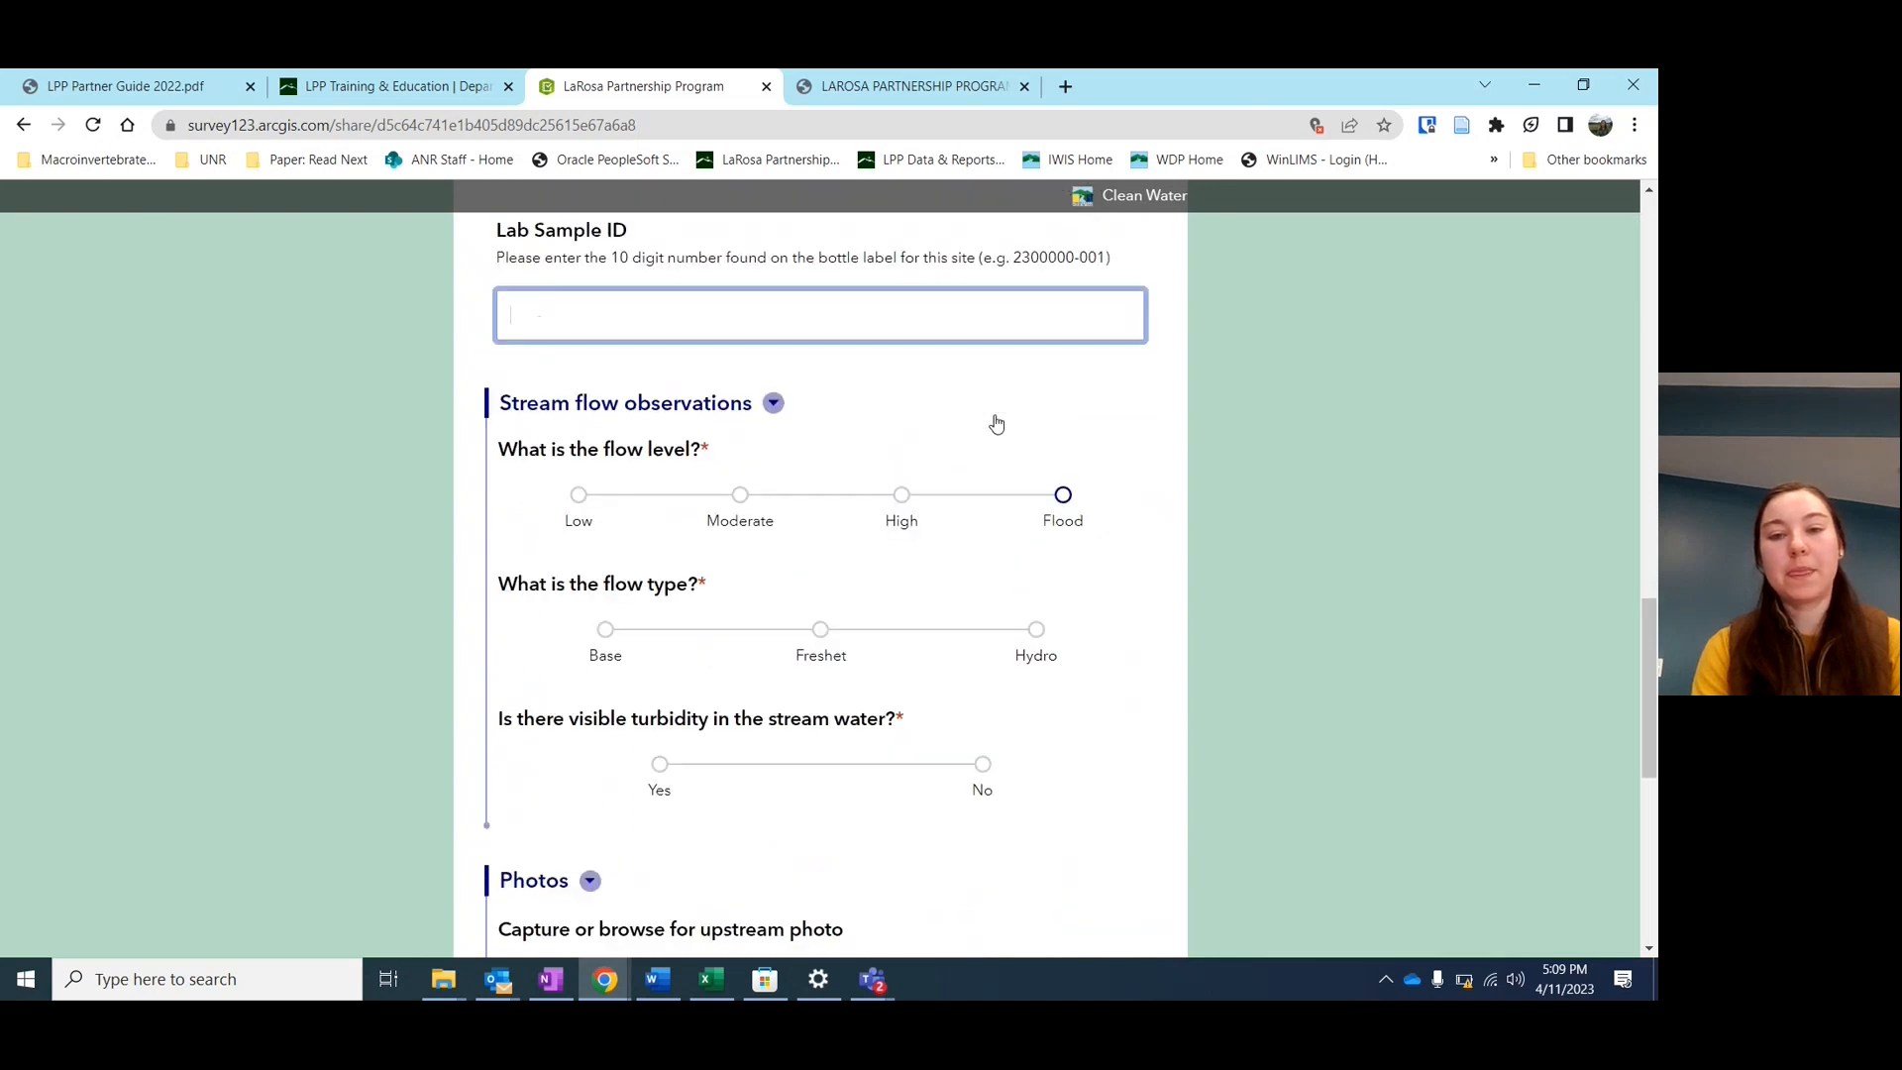
scroll(998, 424, down, 1)
scroll(995, 421, down, 2)
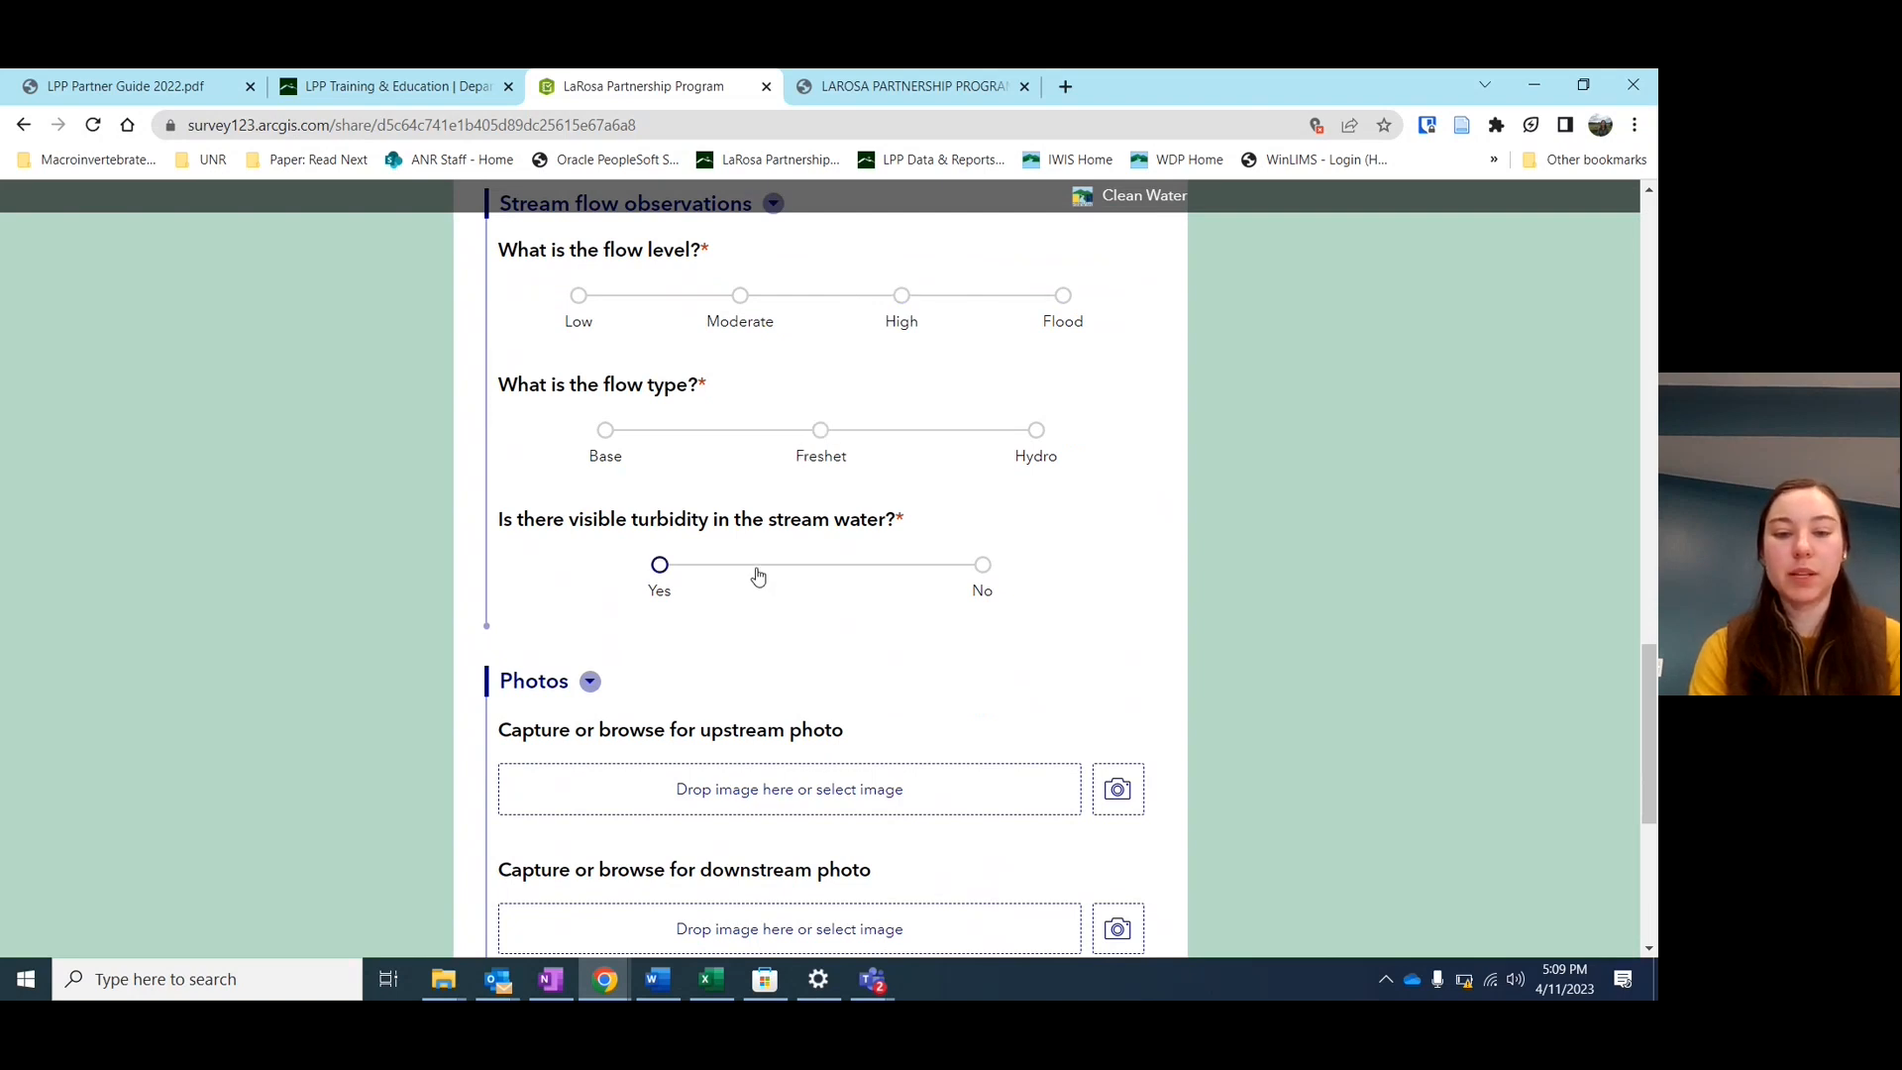
scroll(977, 546, up, 1)
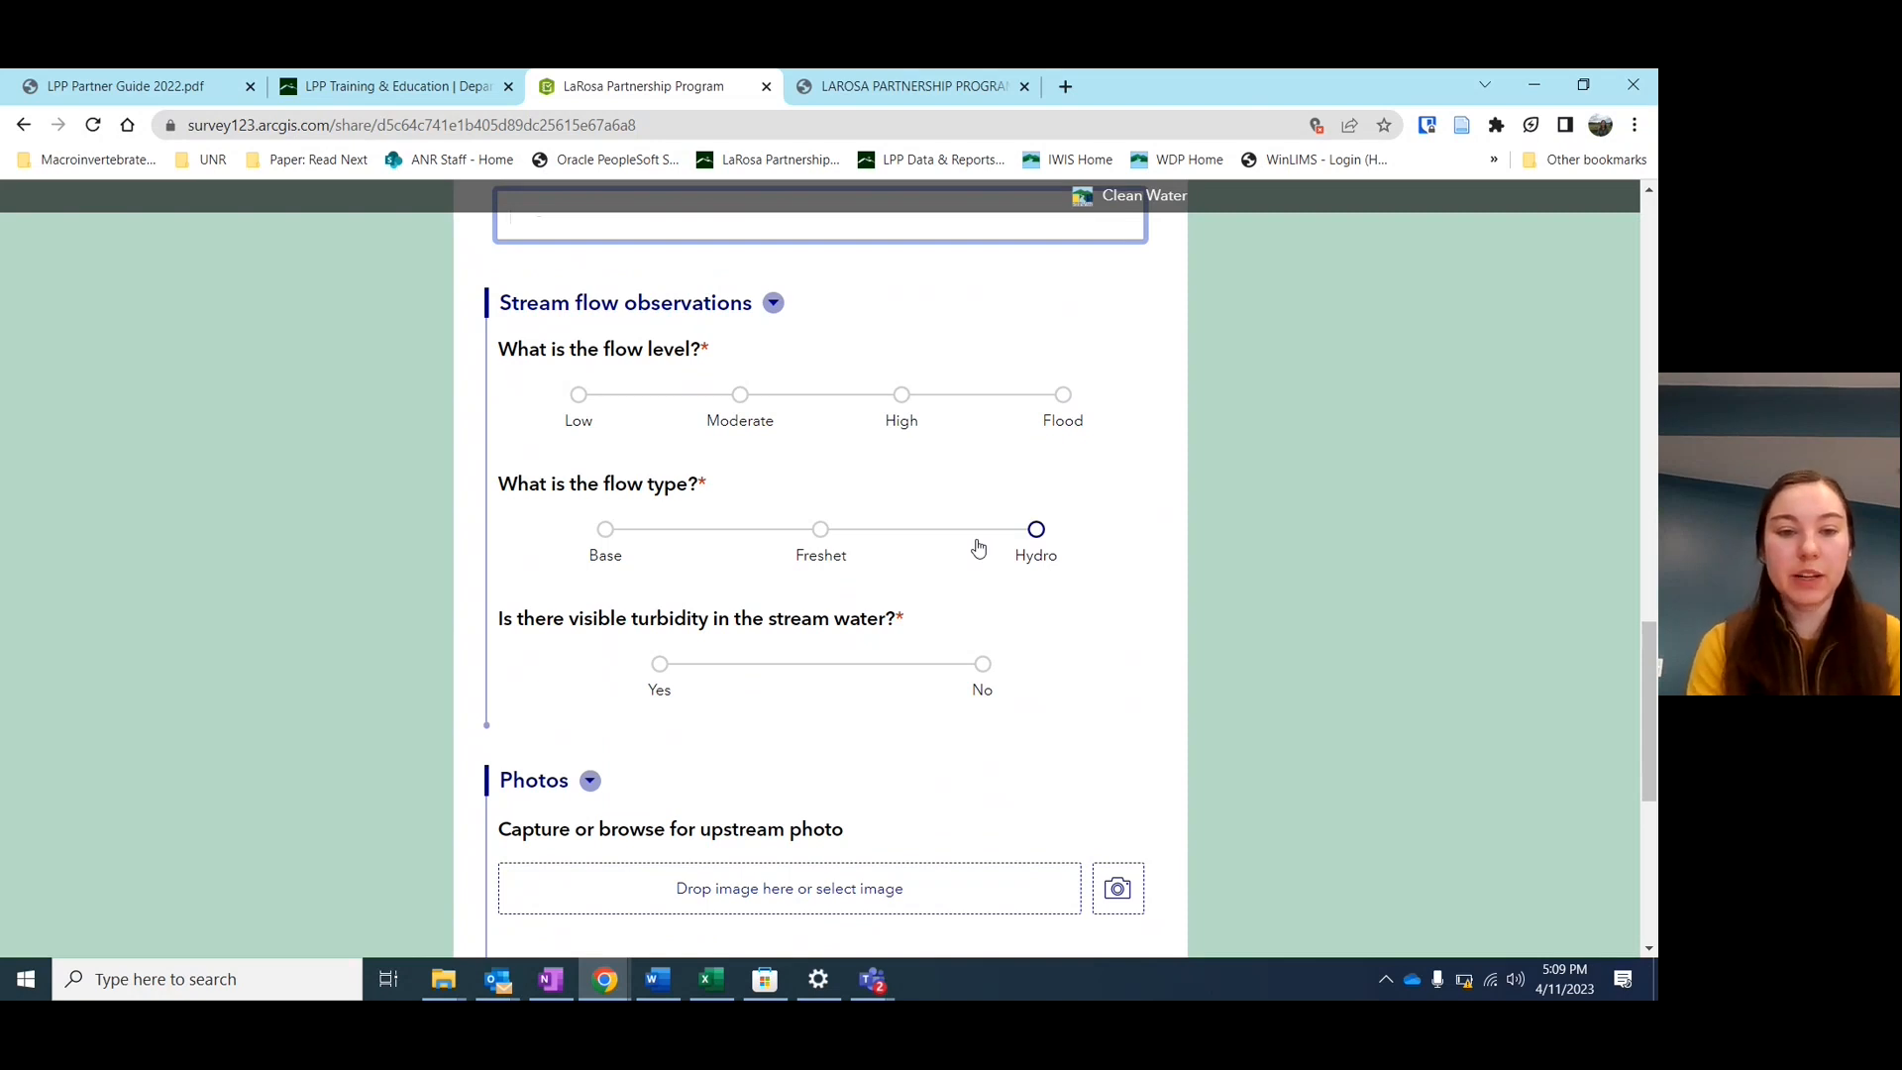
Try several flow options, settling on flow level High, flow type Freshet and visible turbidity Yes
click(903, 400)
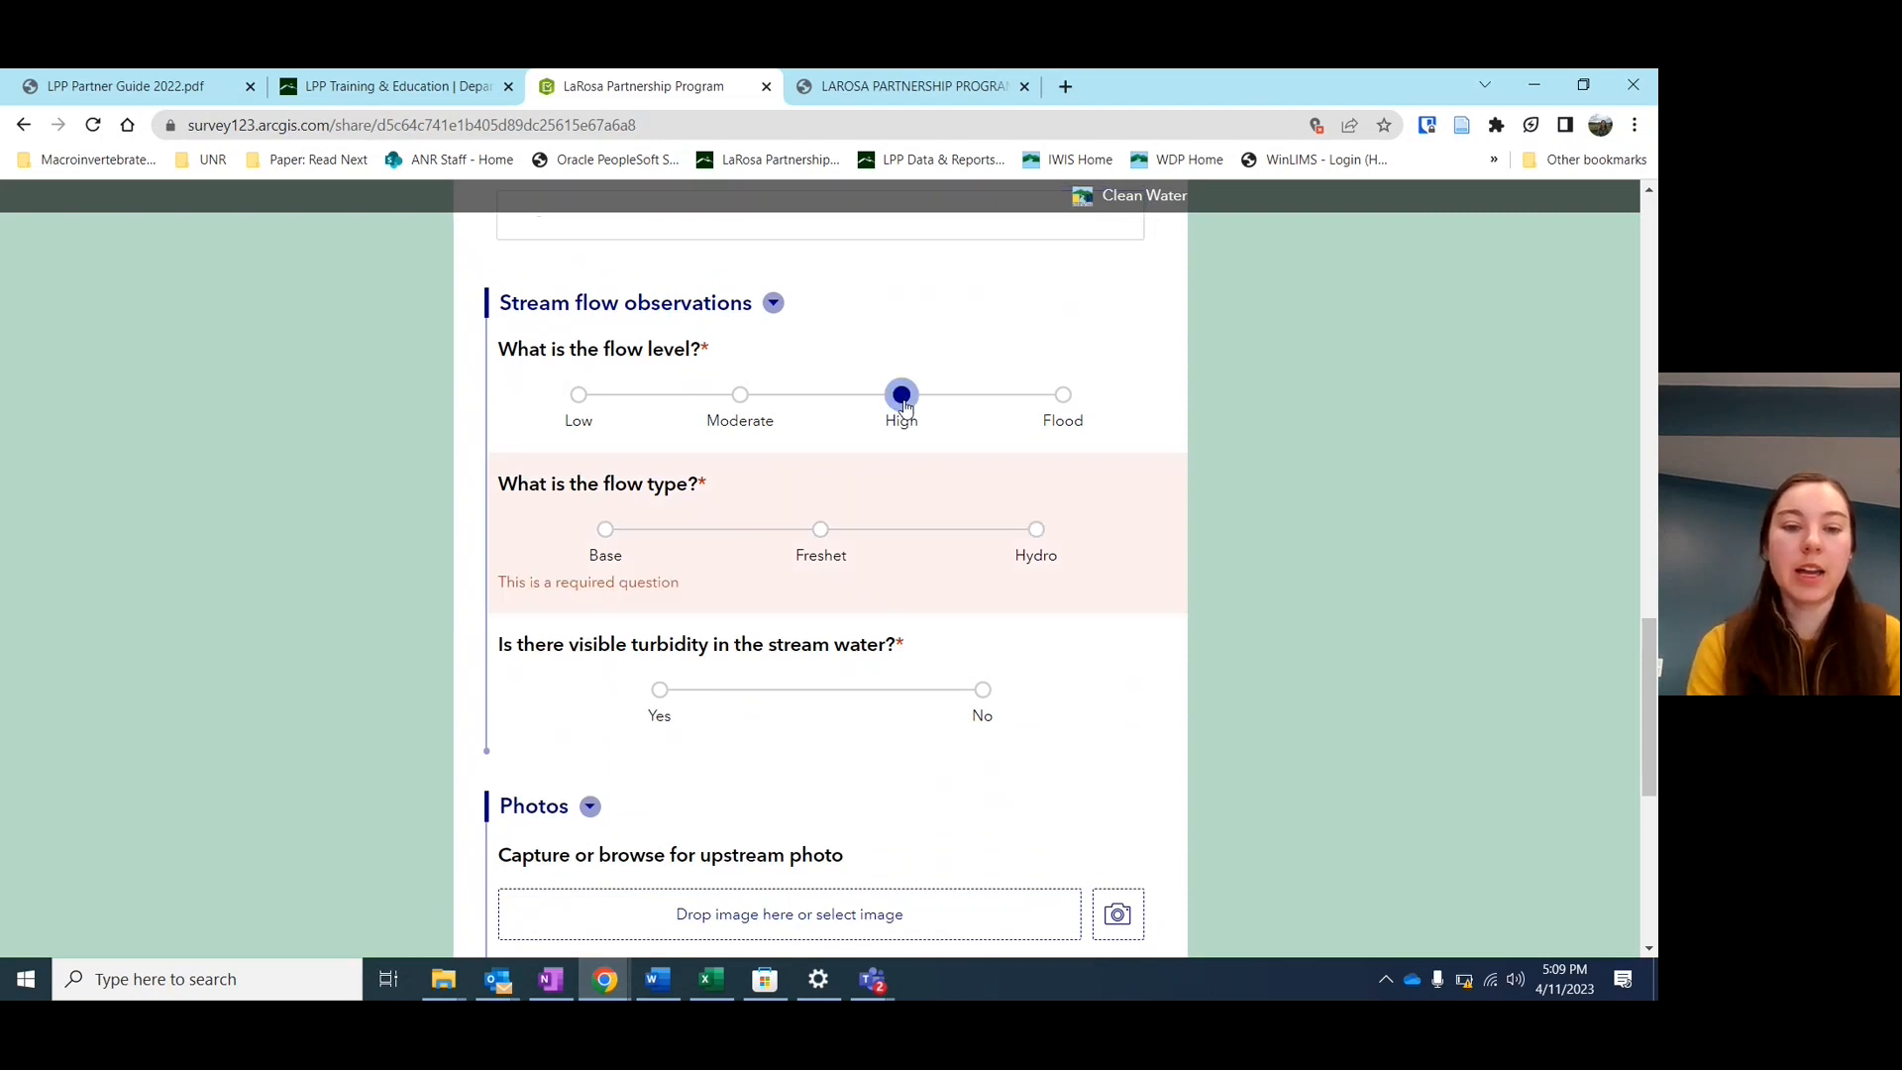
click(604, 533)
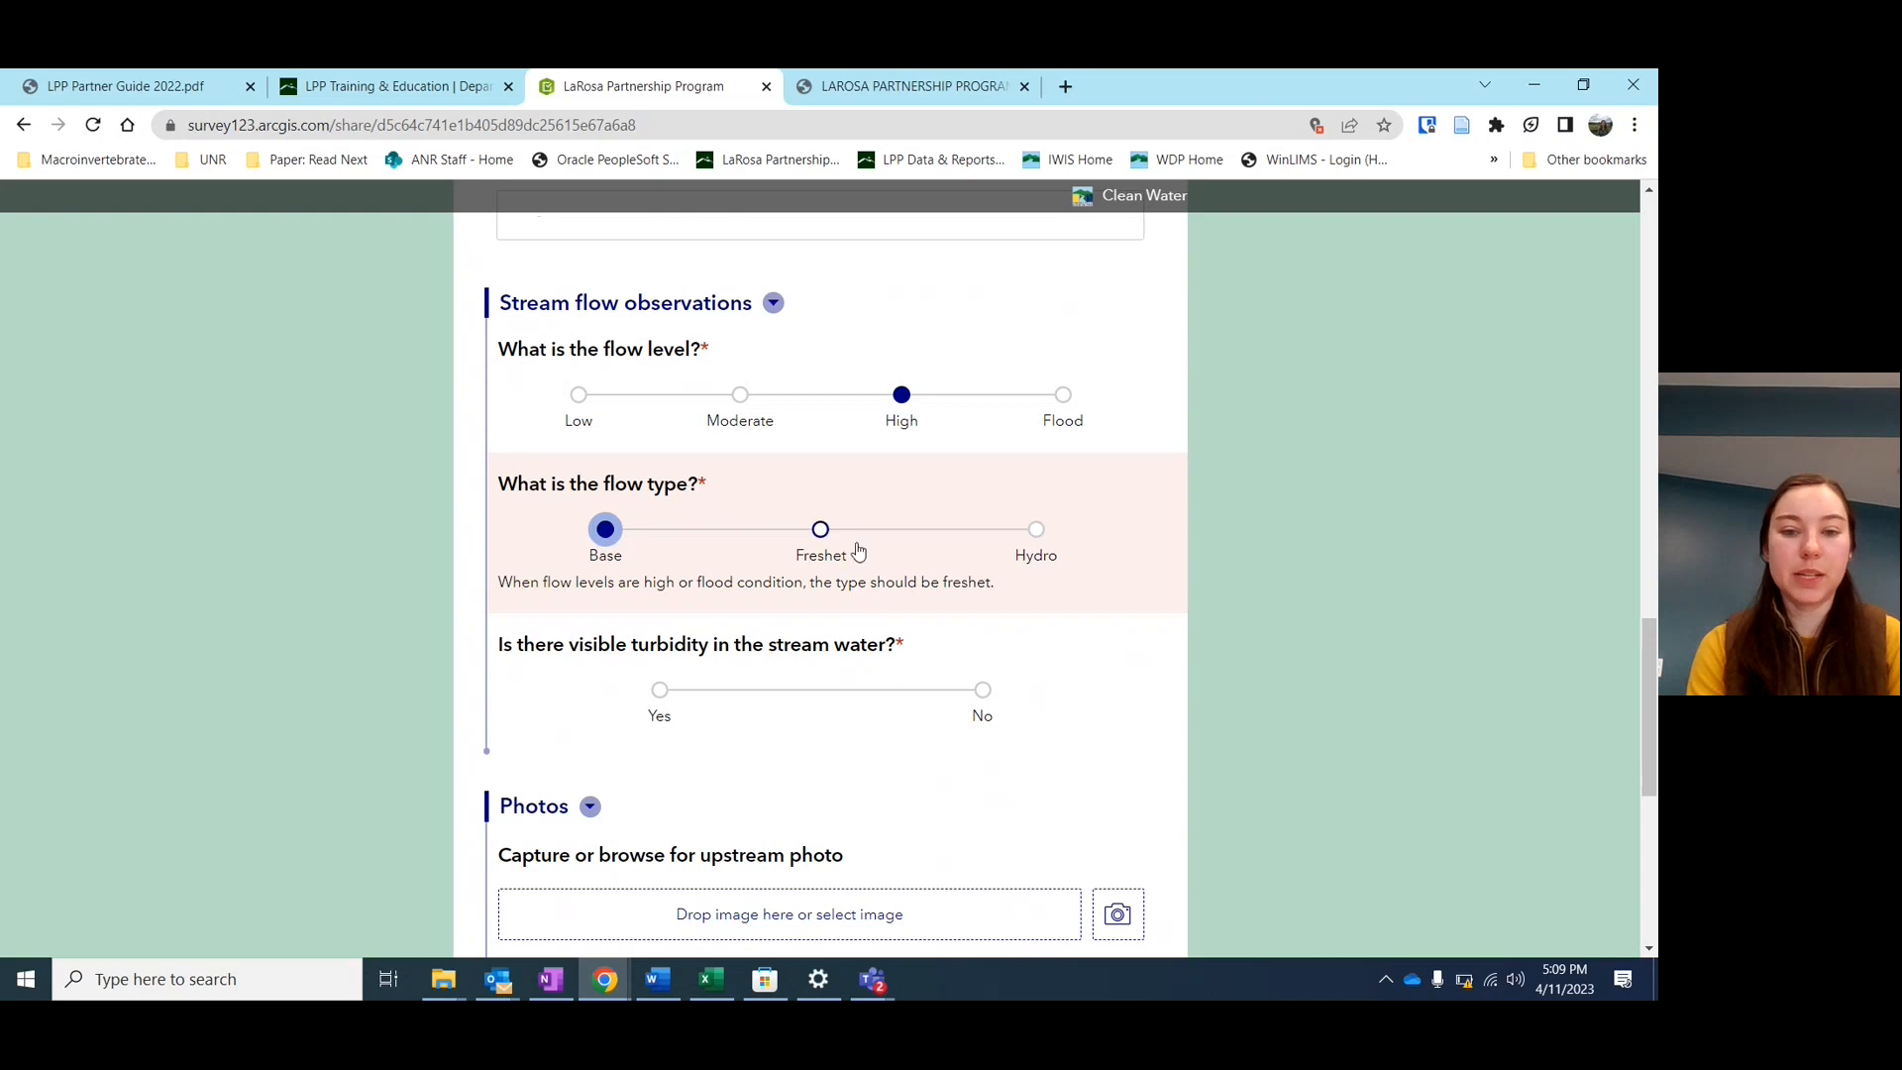
click(1062, 395)
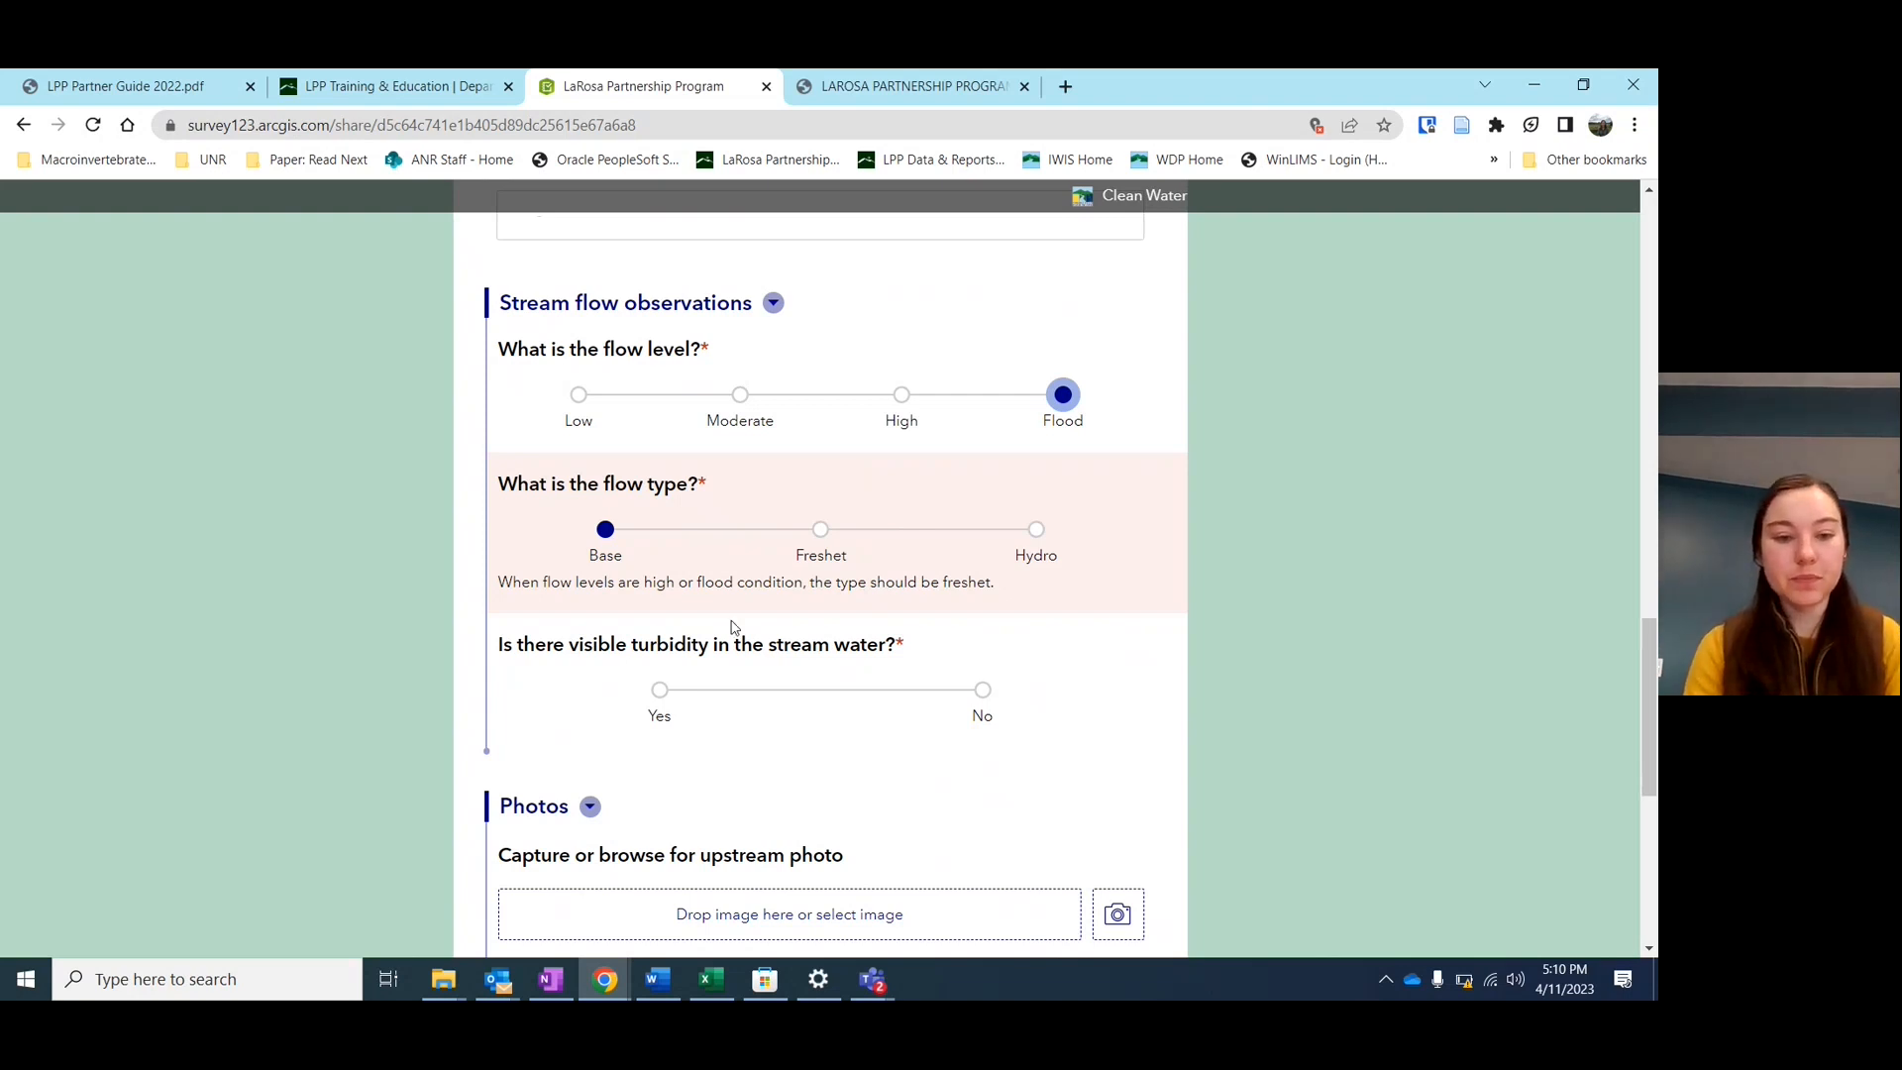
scroll(733, 629, down, 1)
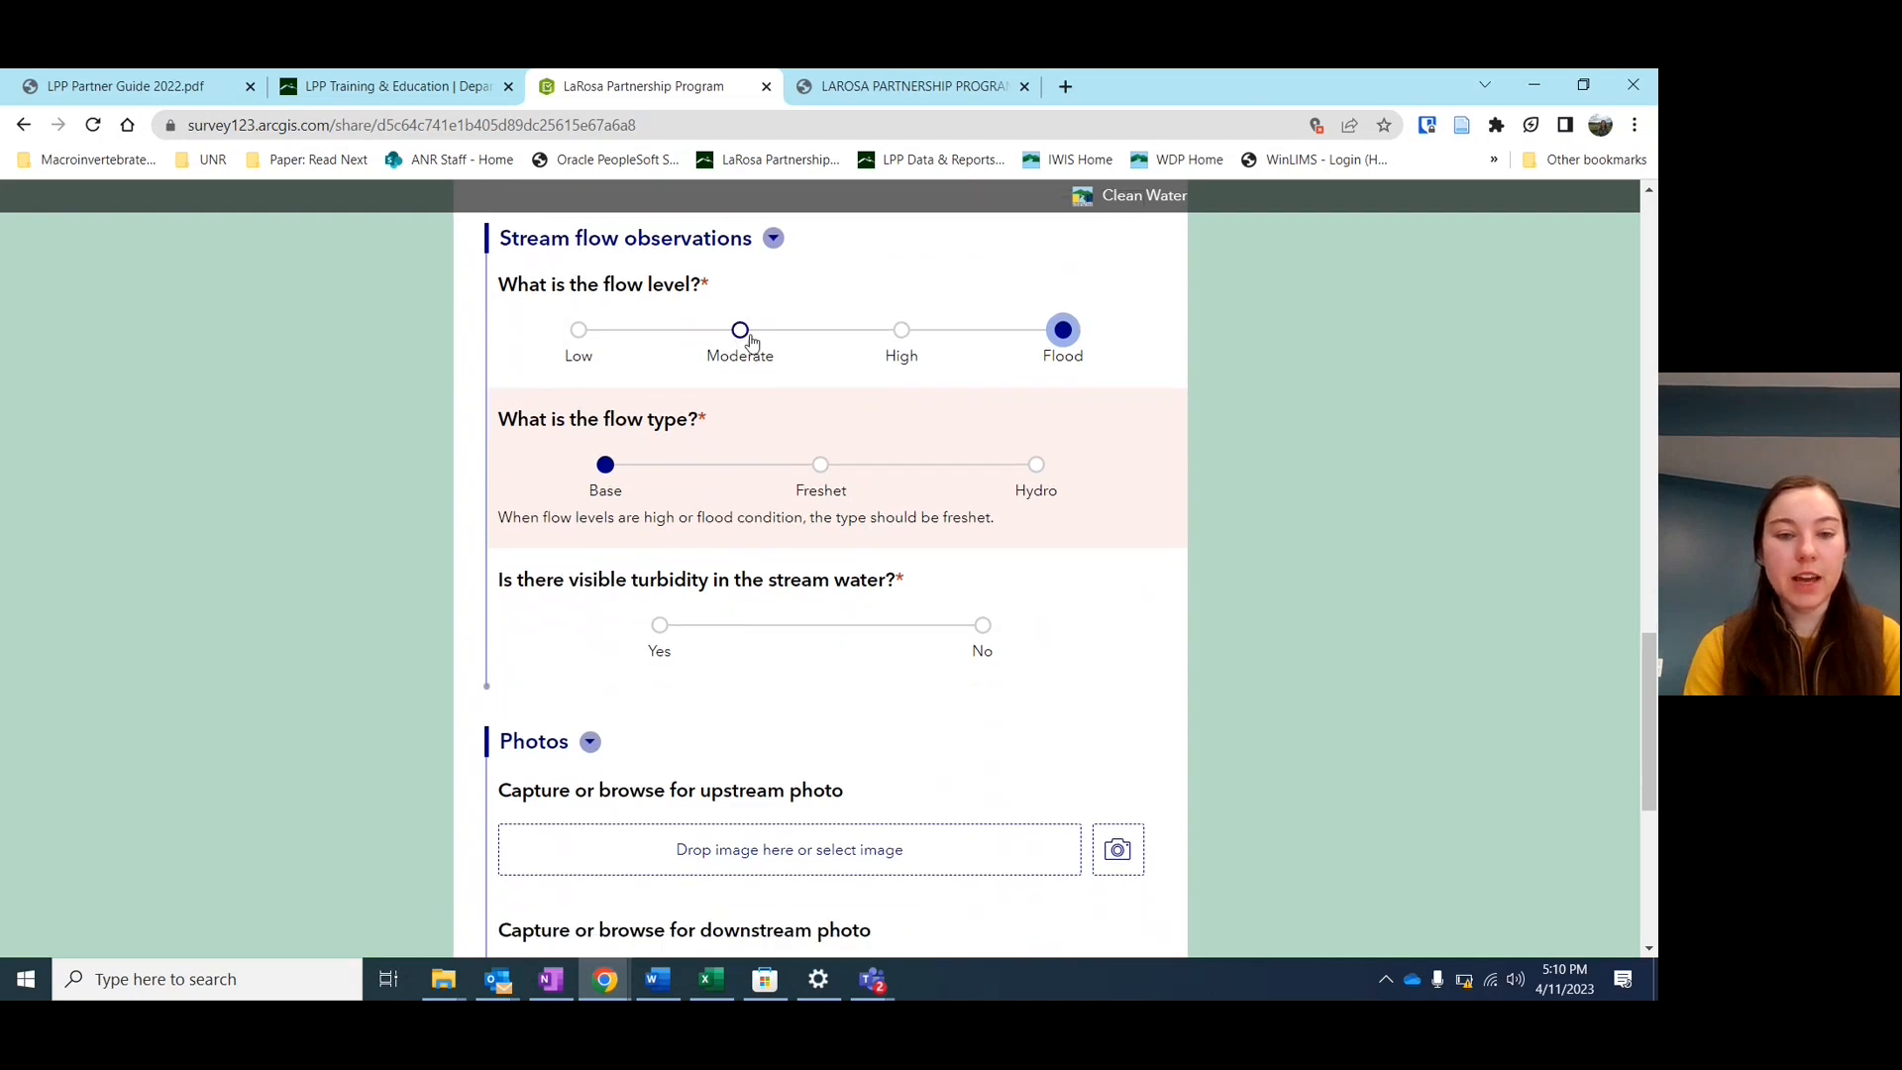
click(741, 332)
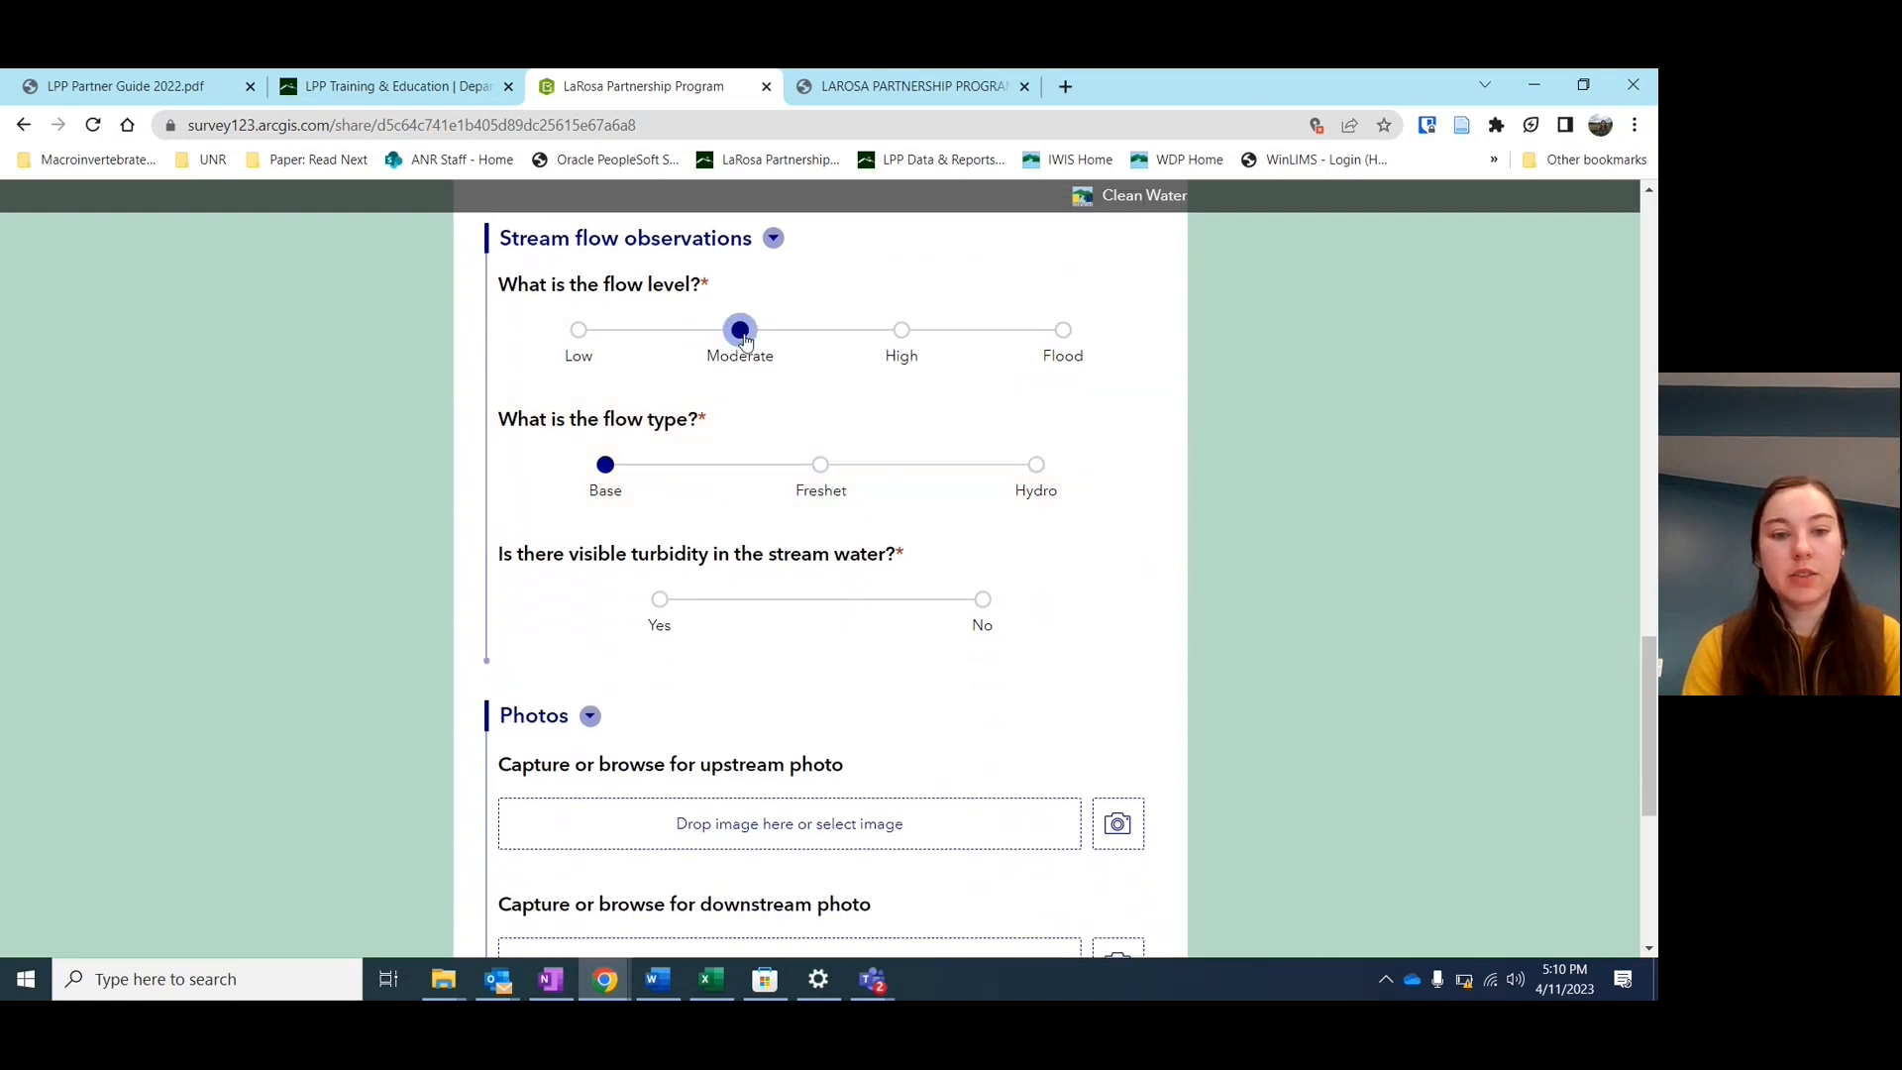
click(901, 331)
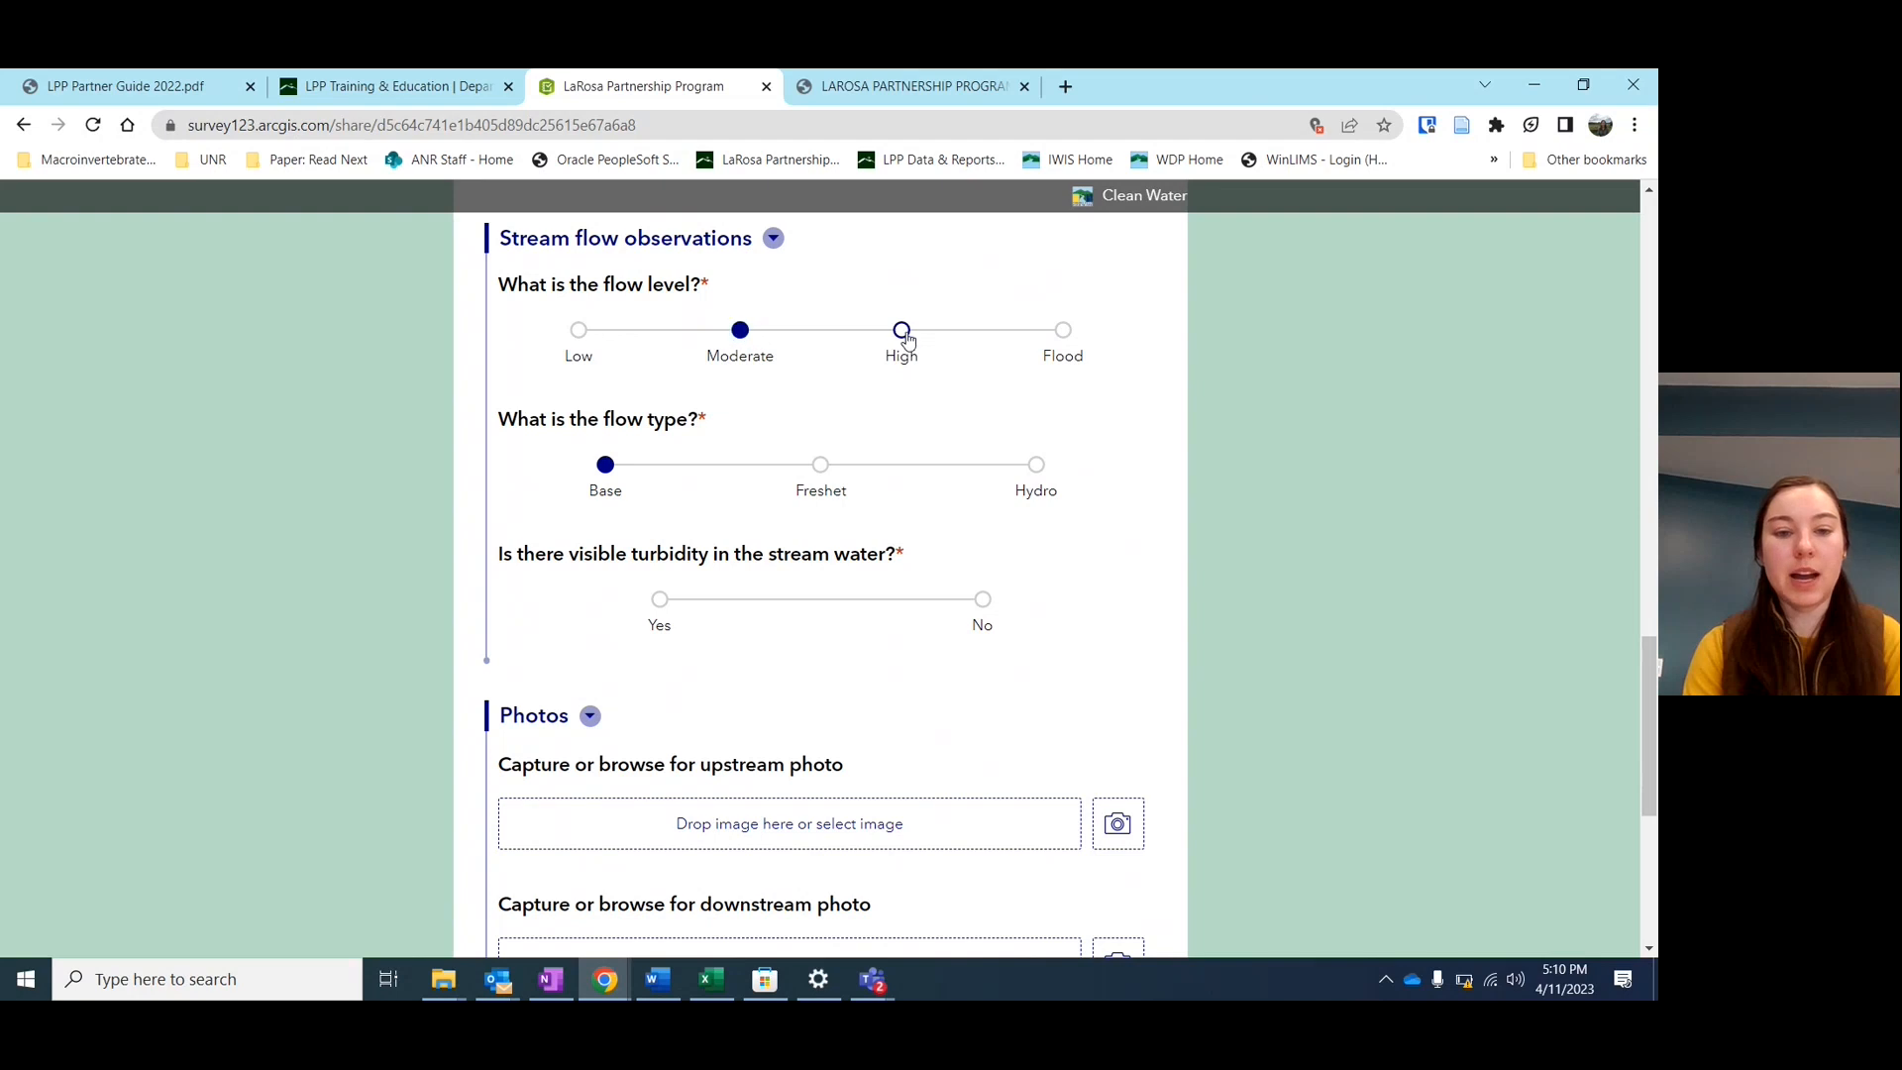
click(820, 465)
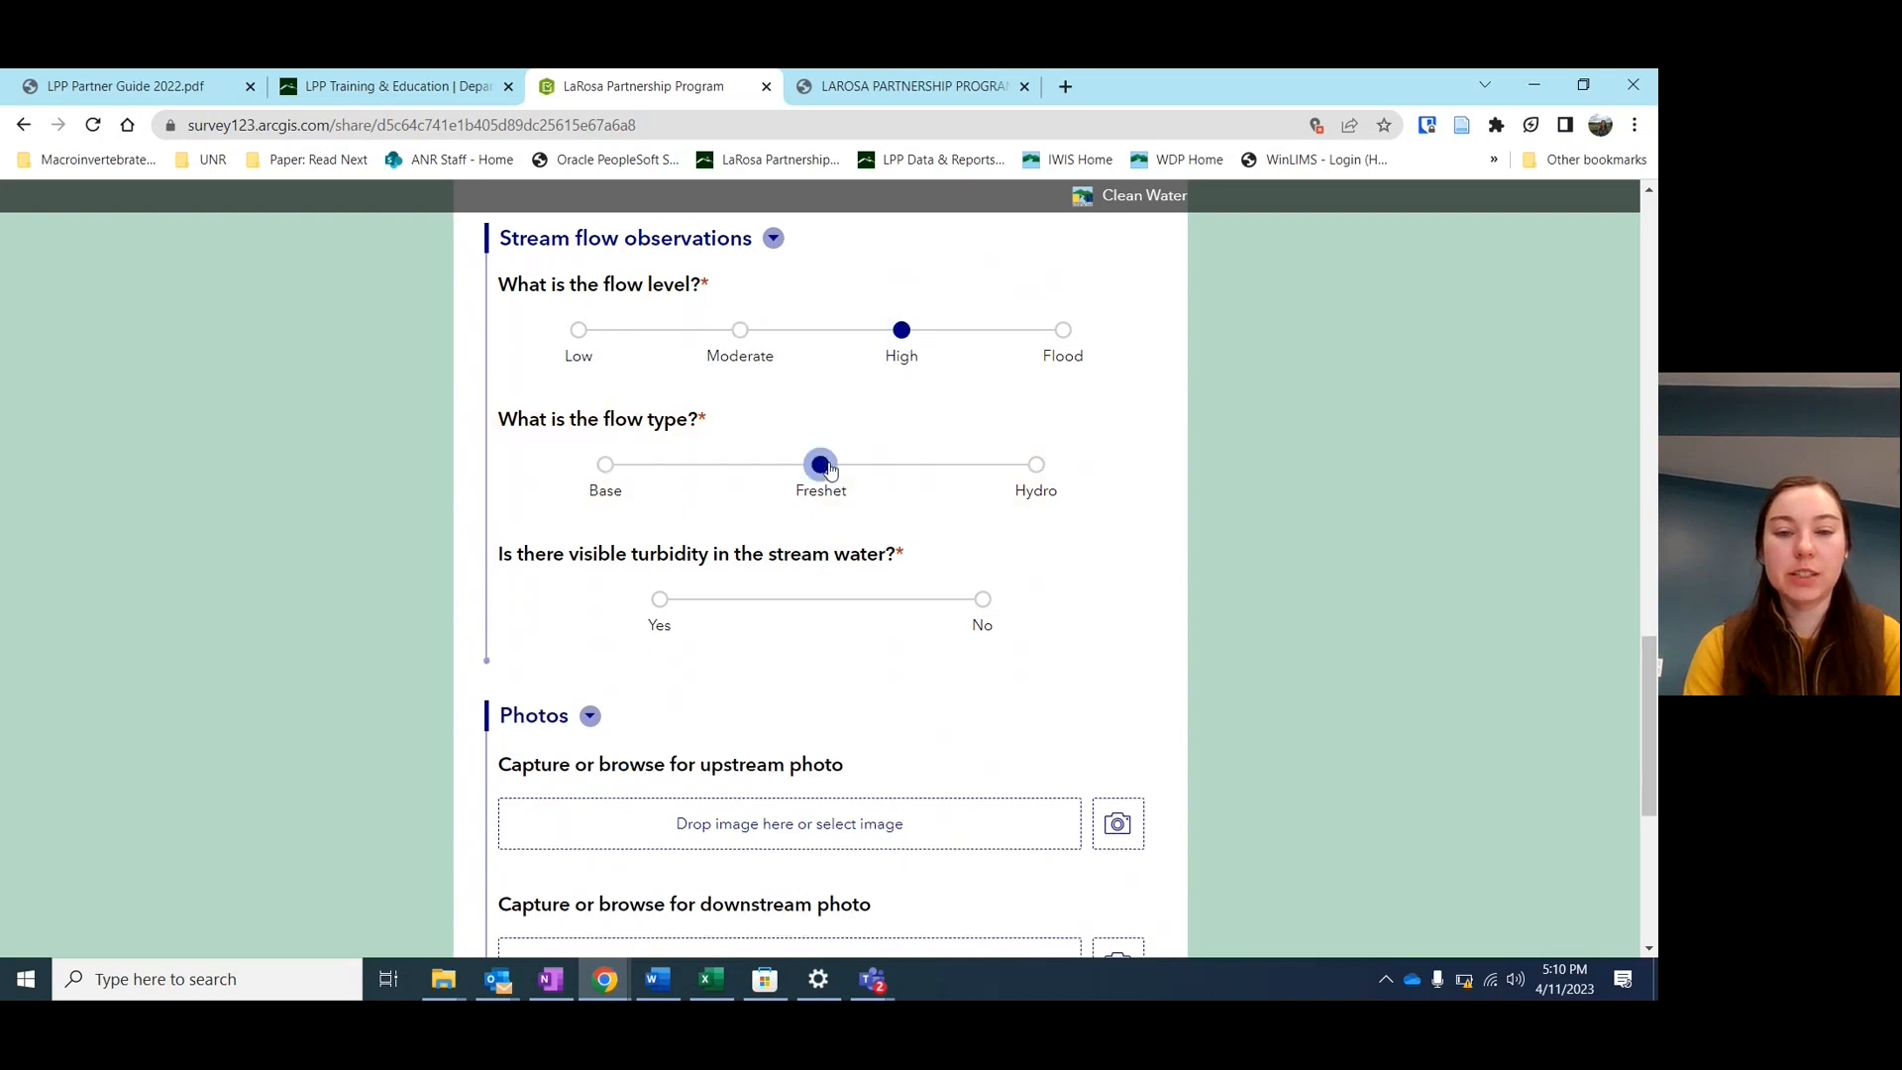
scroll(942, 511, down, 1)
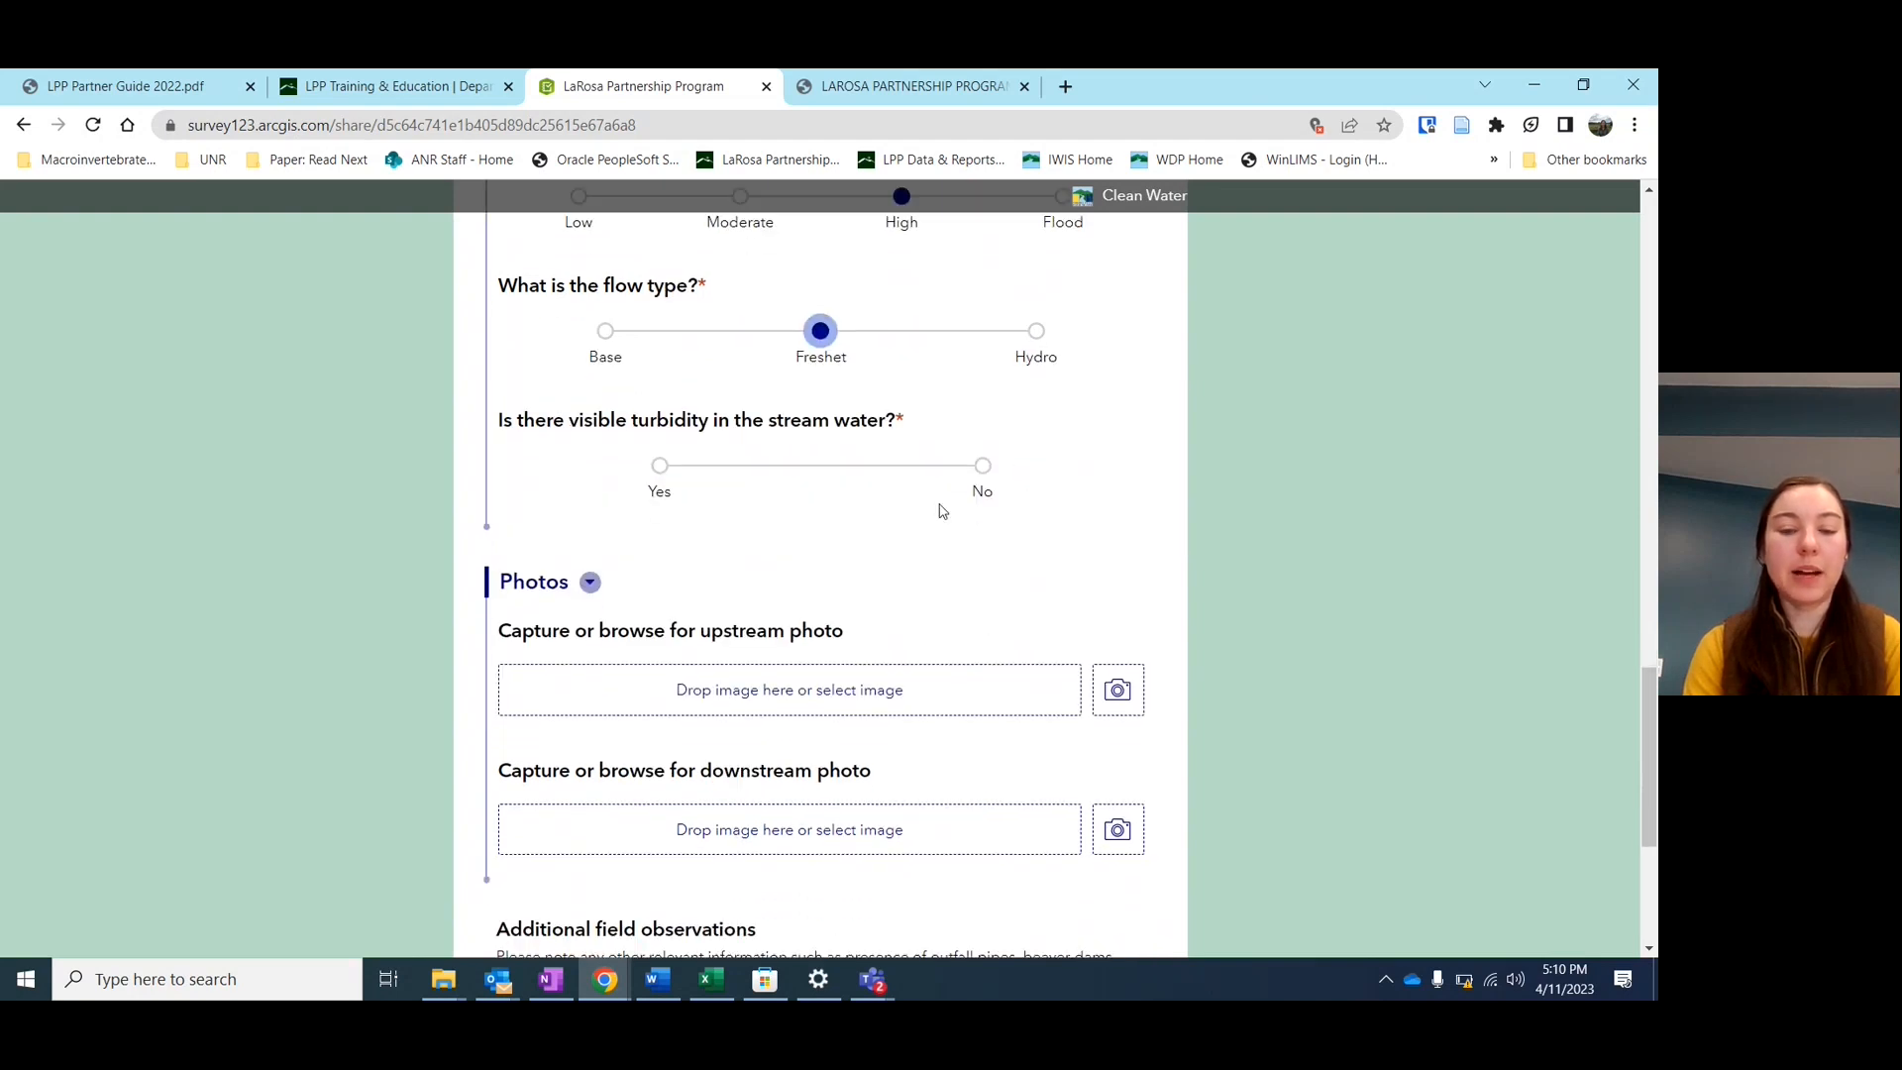
click(659, 465)
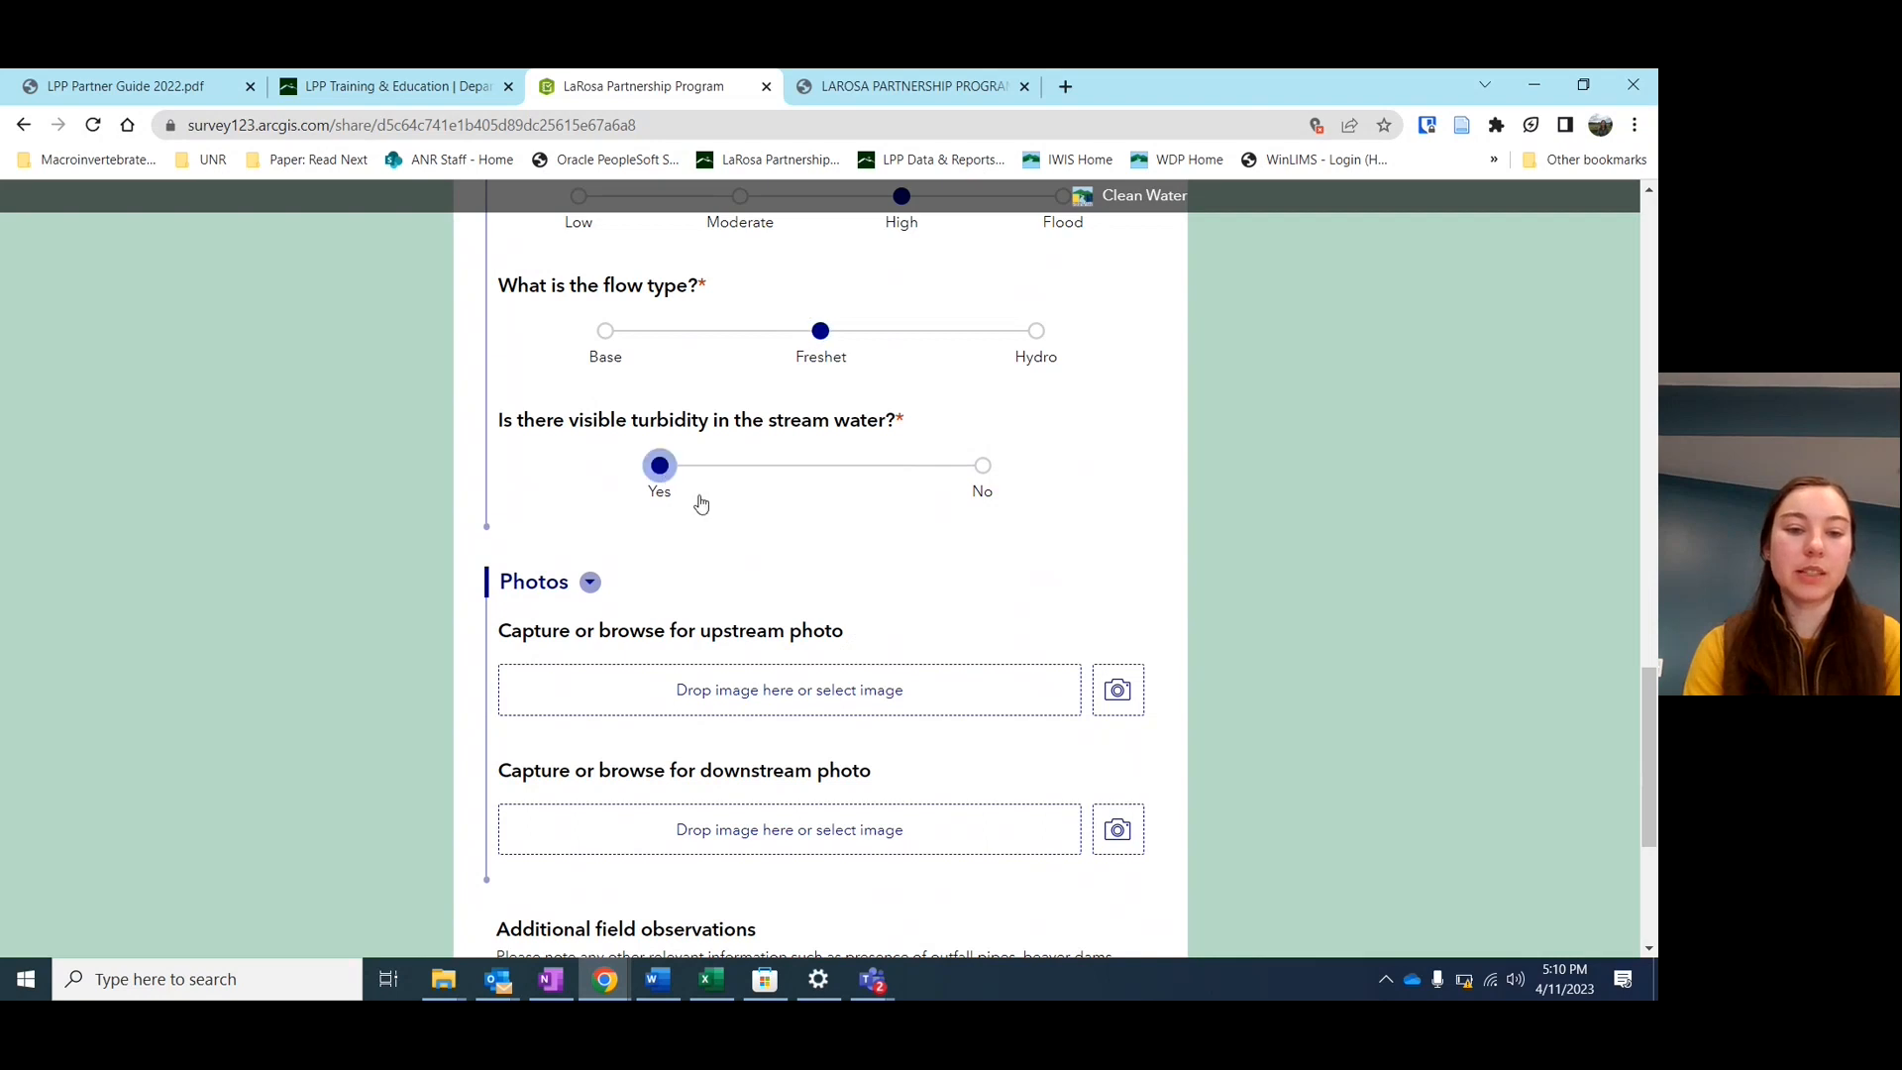
scroll(773, 531, down, 1)
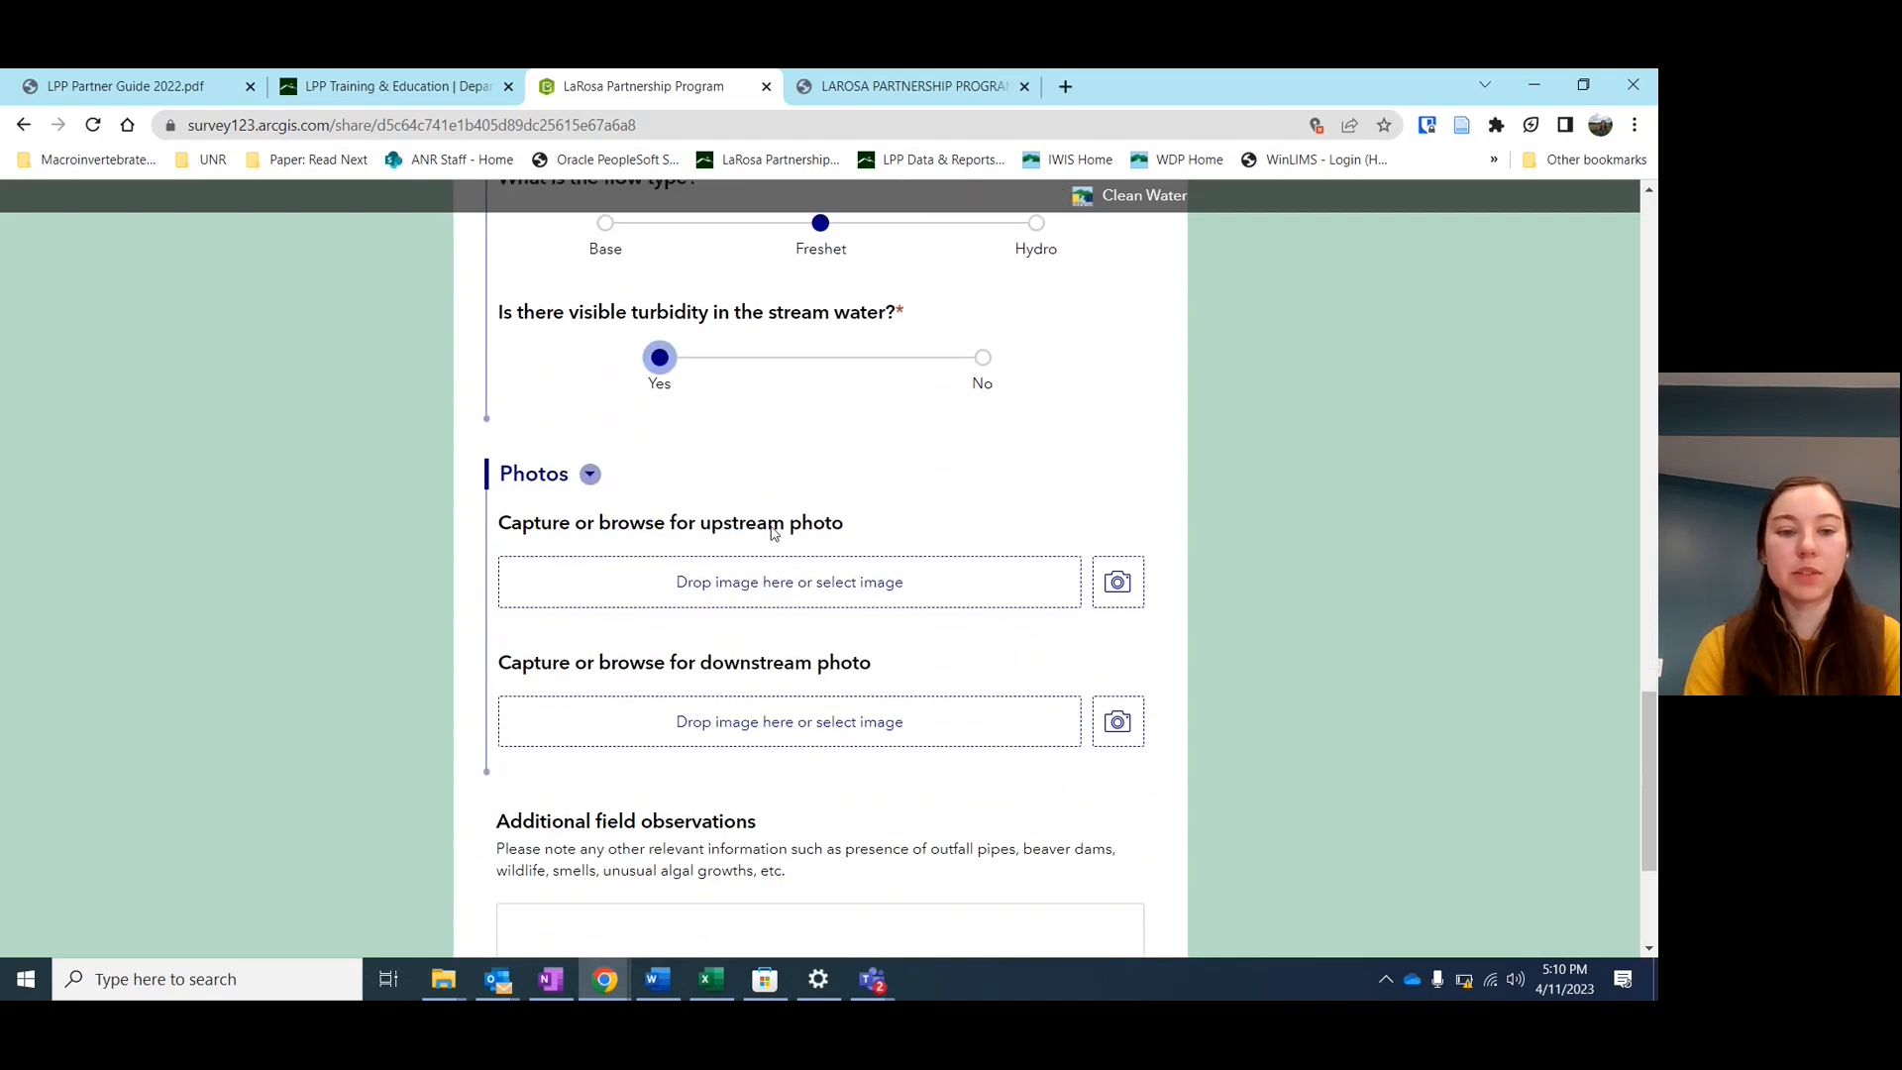
scroll(773, 535, down, 2)
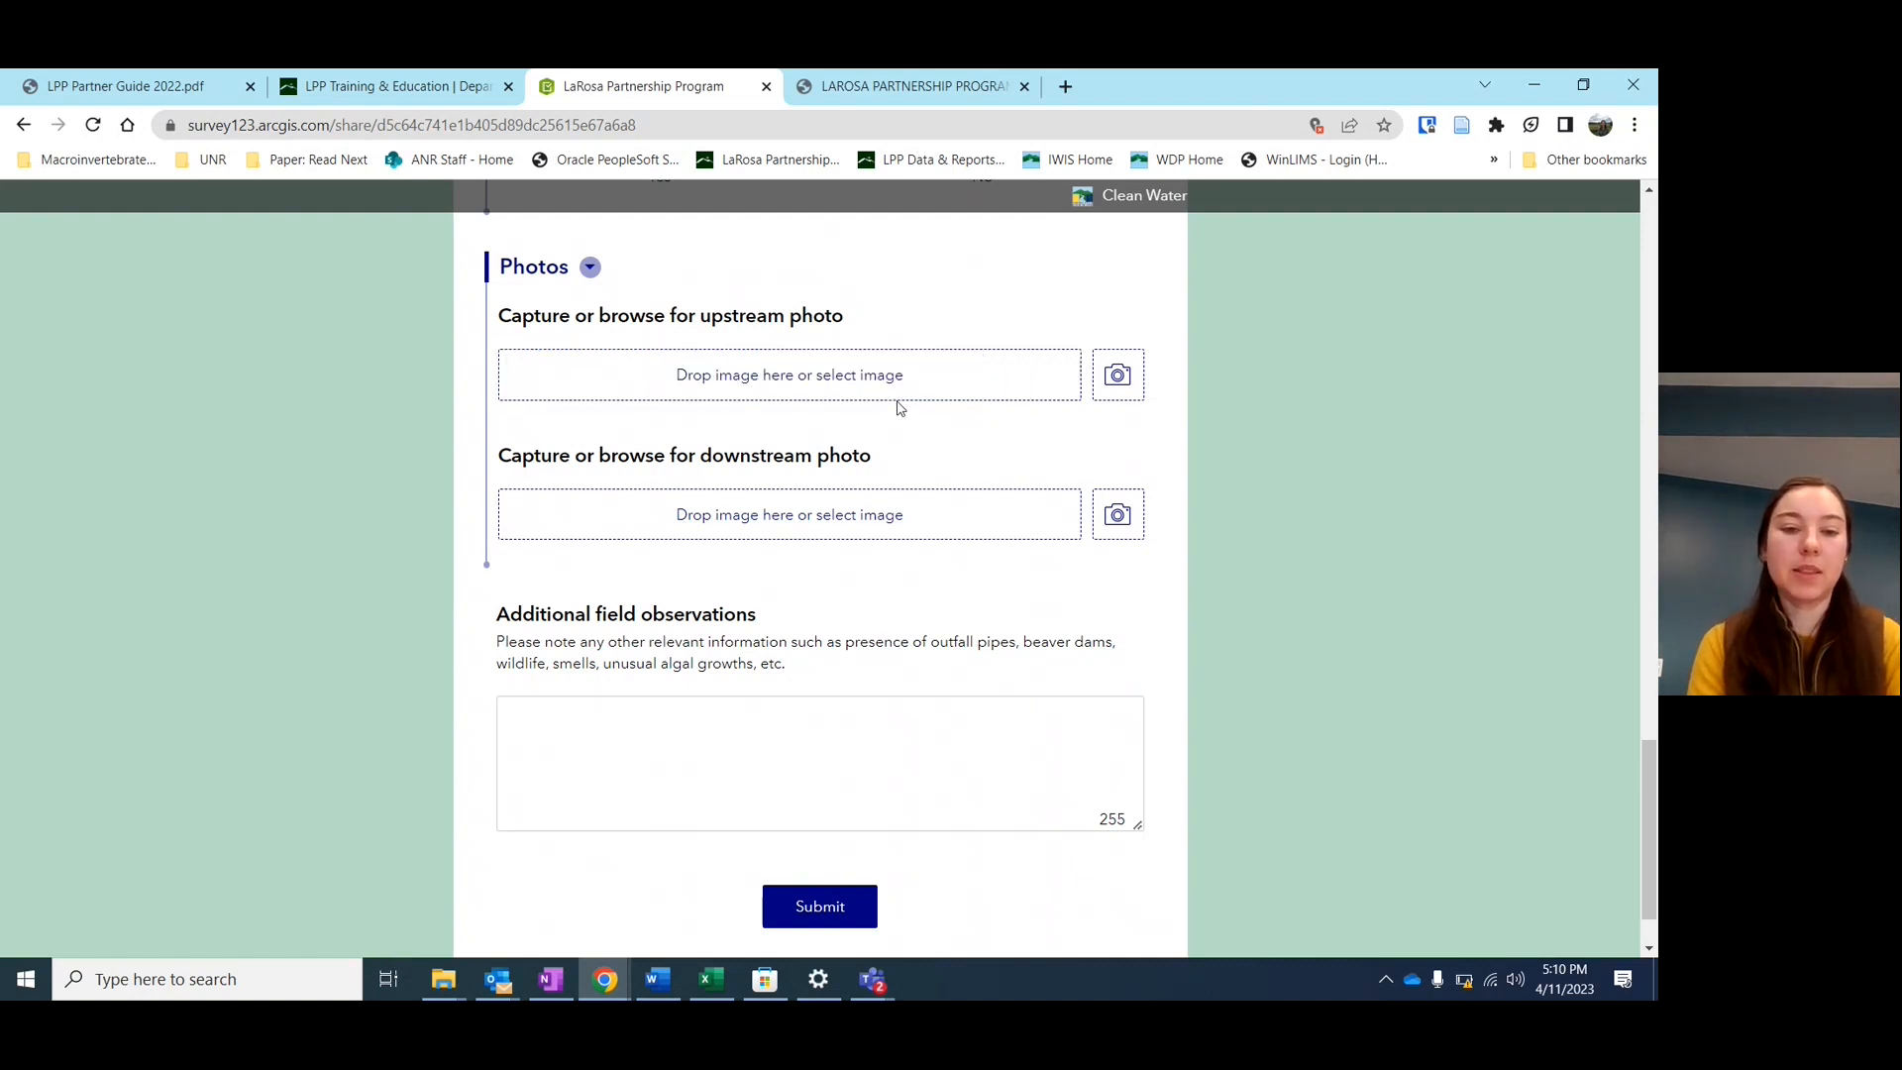
click(827, 375)
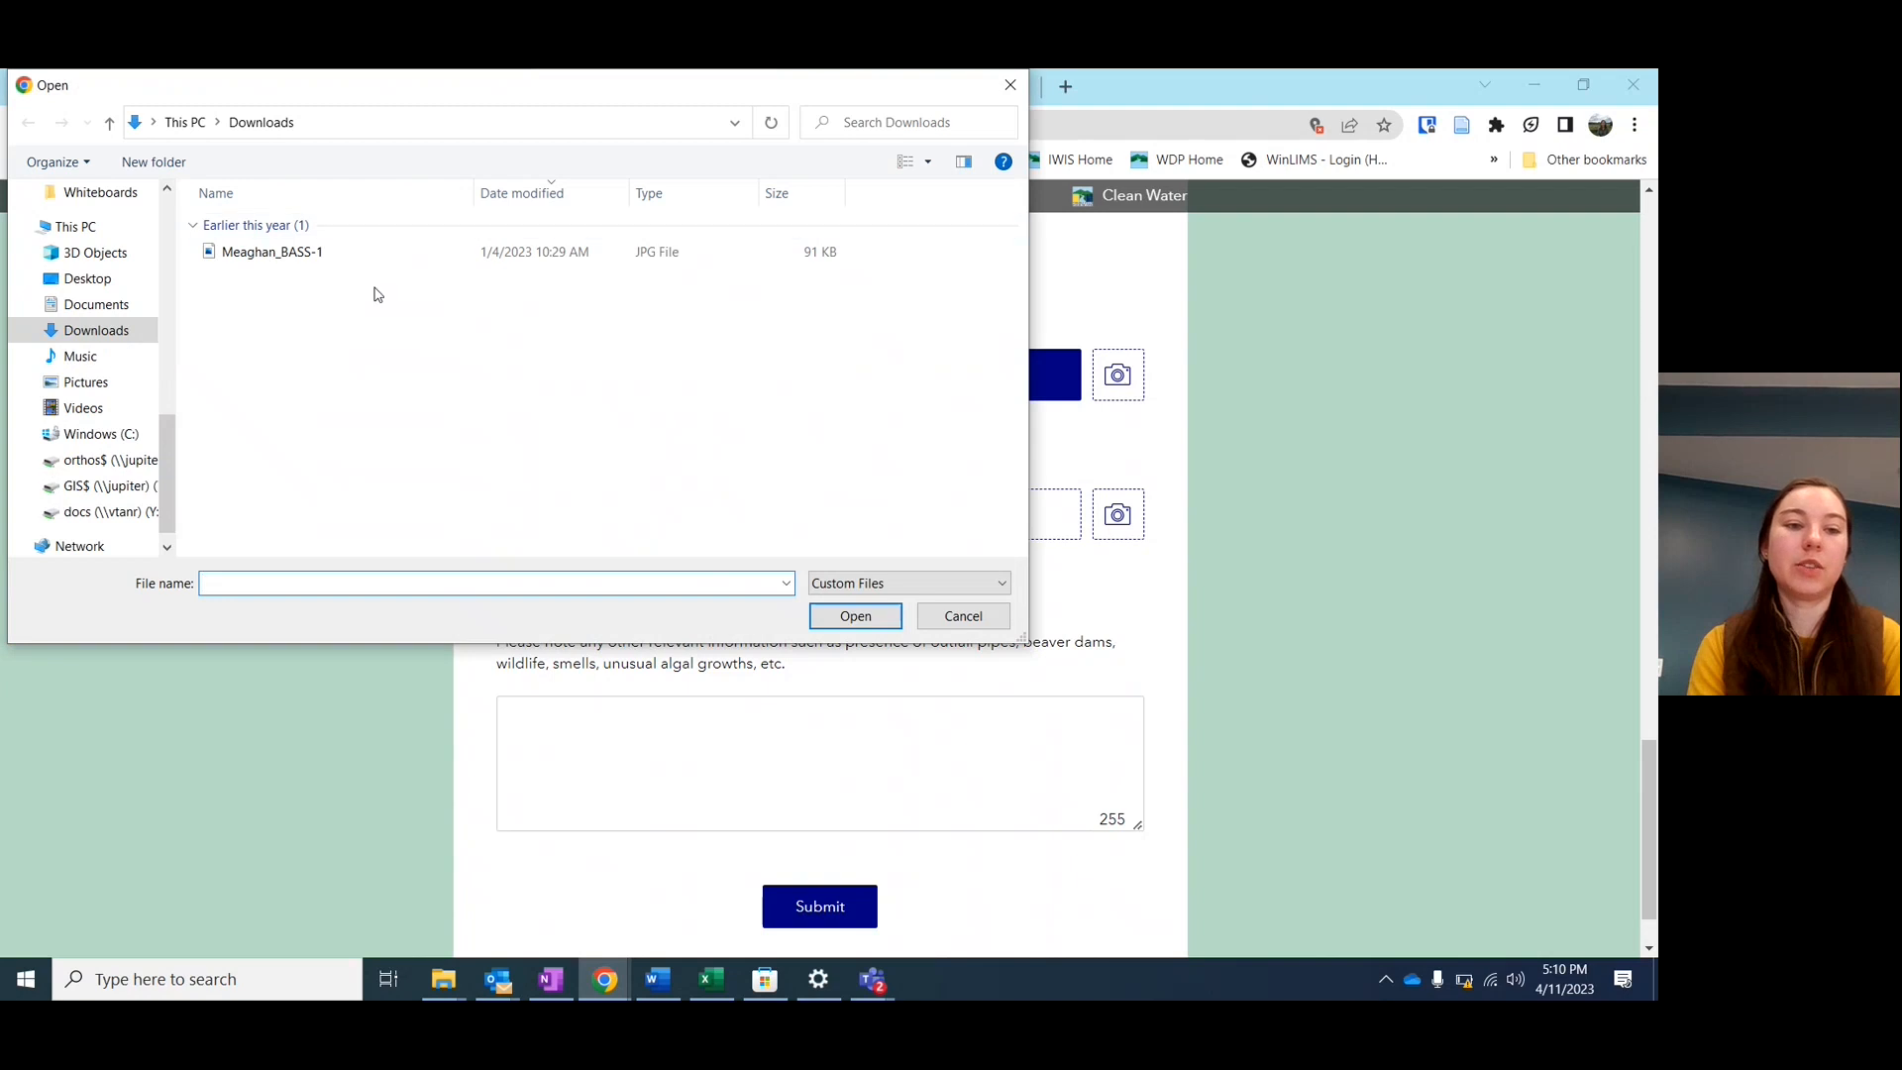
click(960, 619)
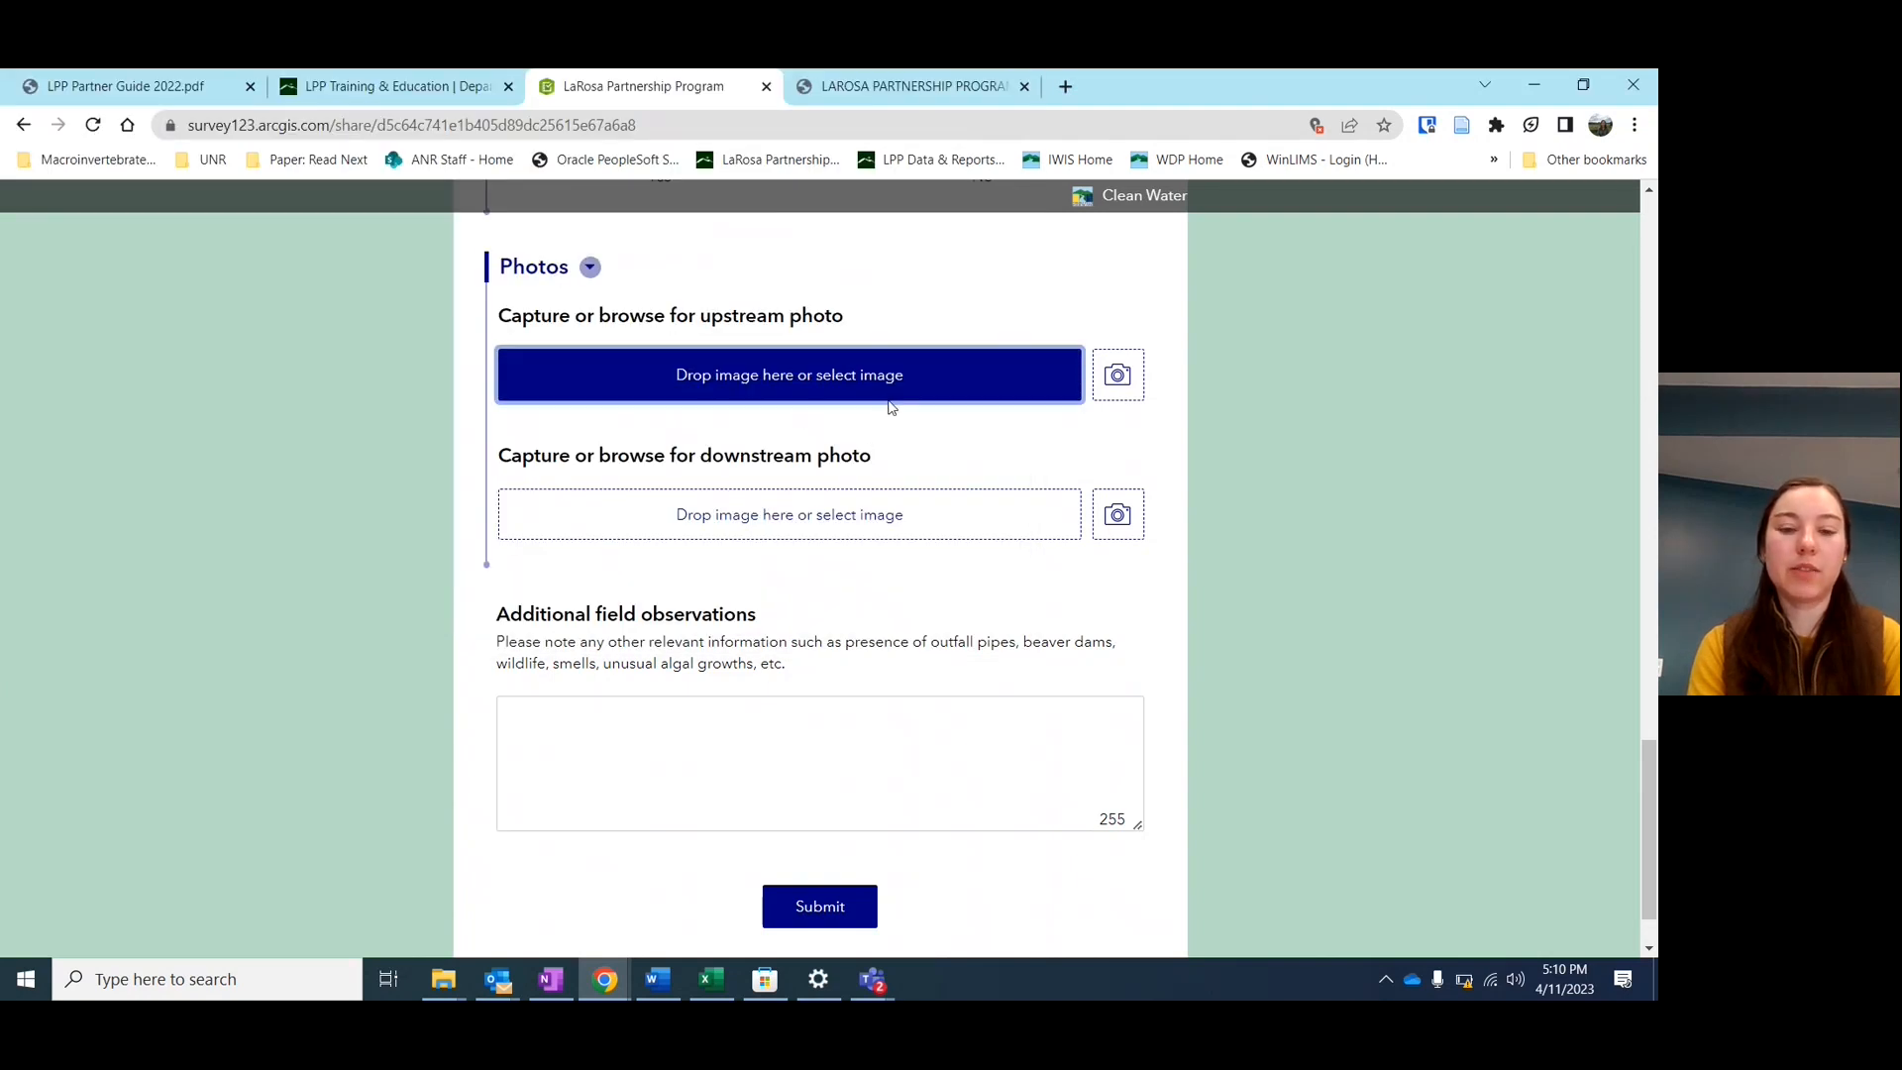
scroll(888, 407, down, 1)
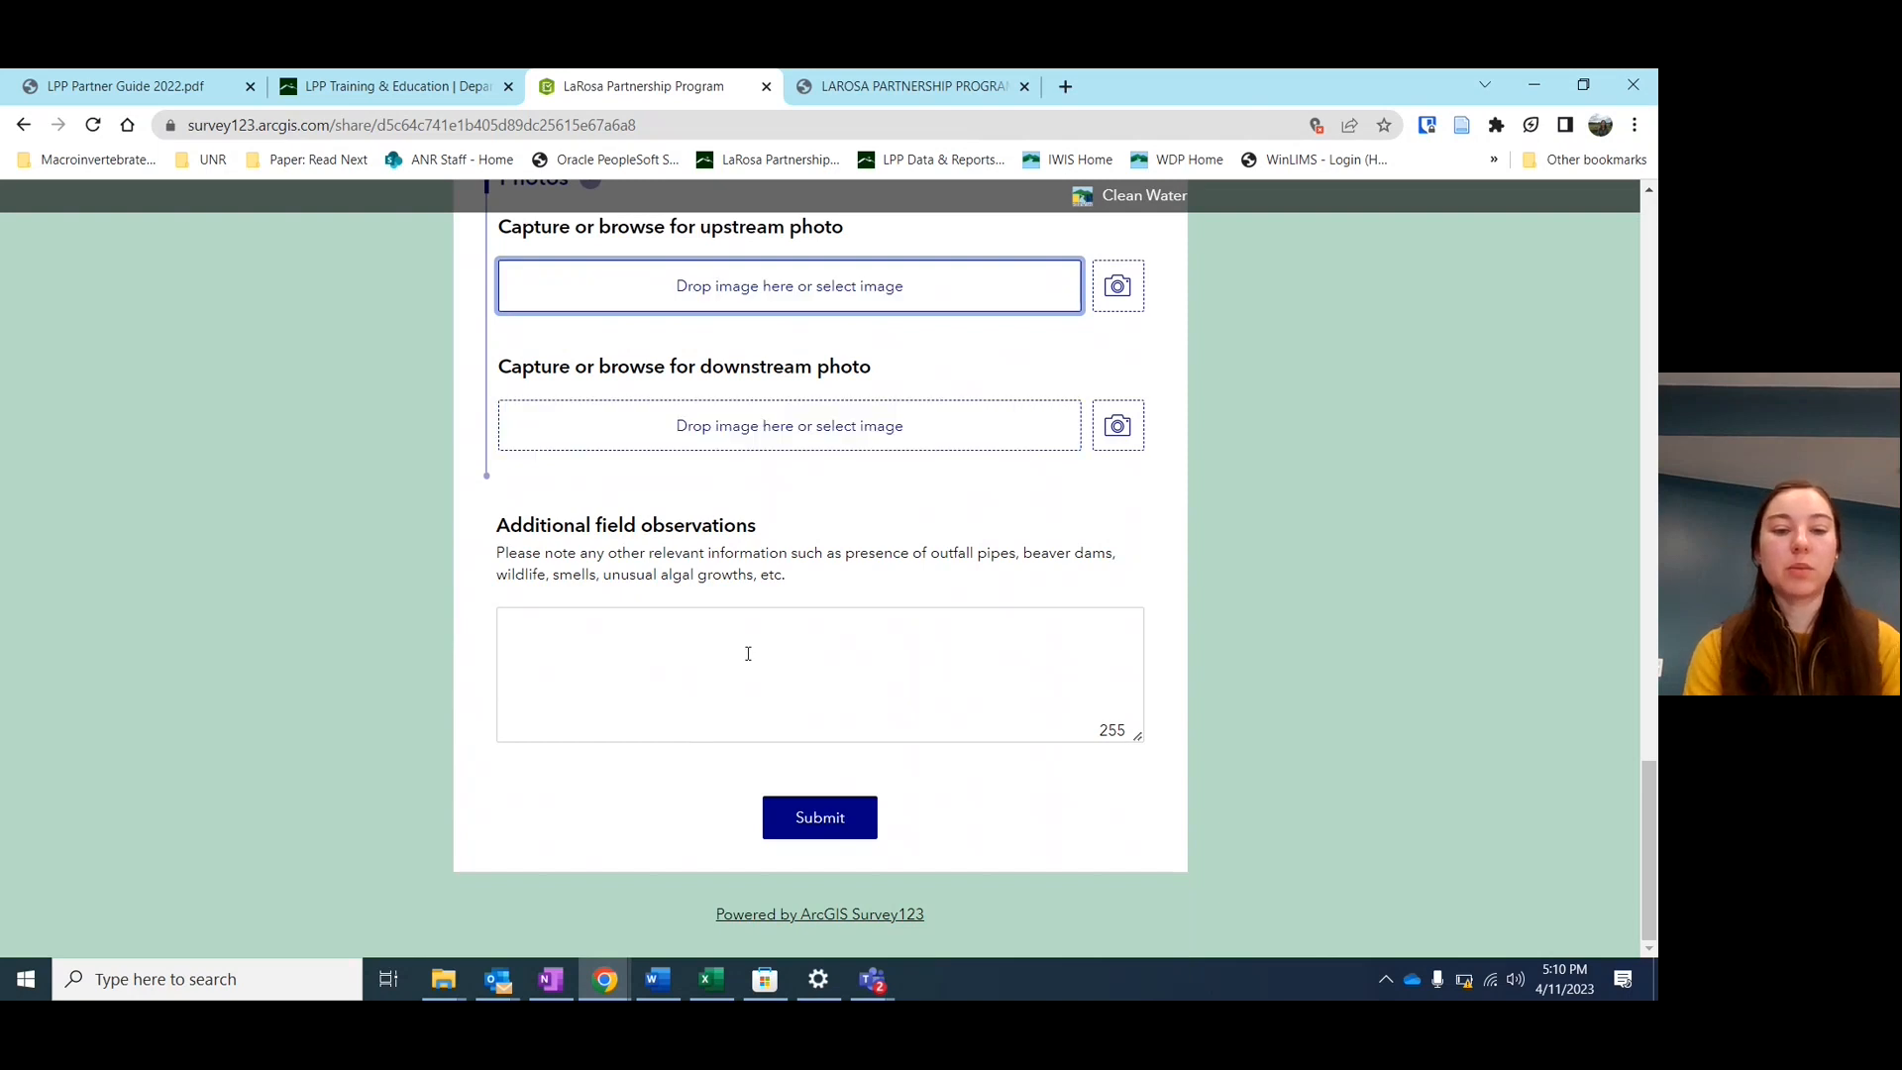
Focus the Additional field observations box and submit the completed flow-data response
click(748, 654)
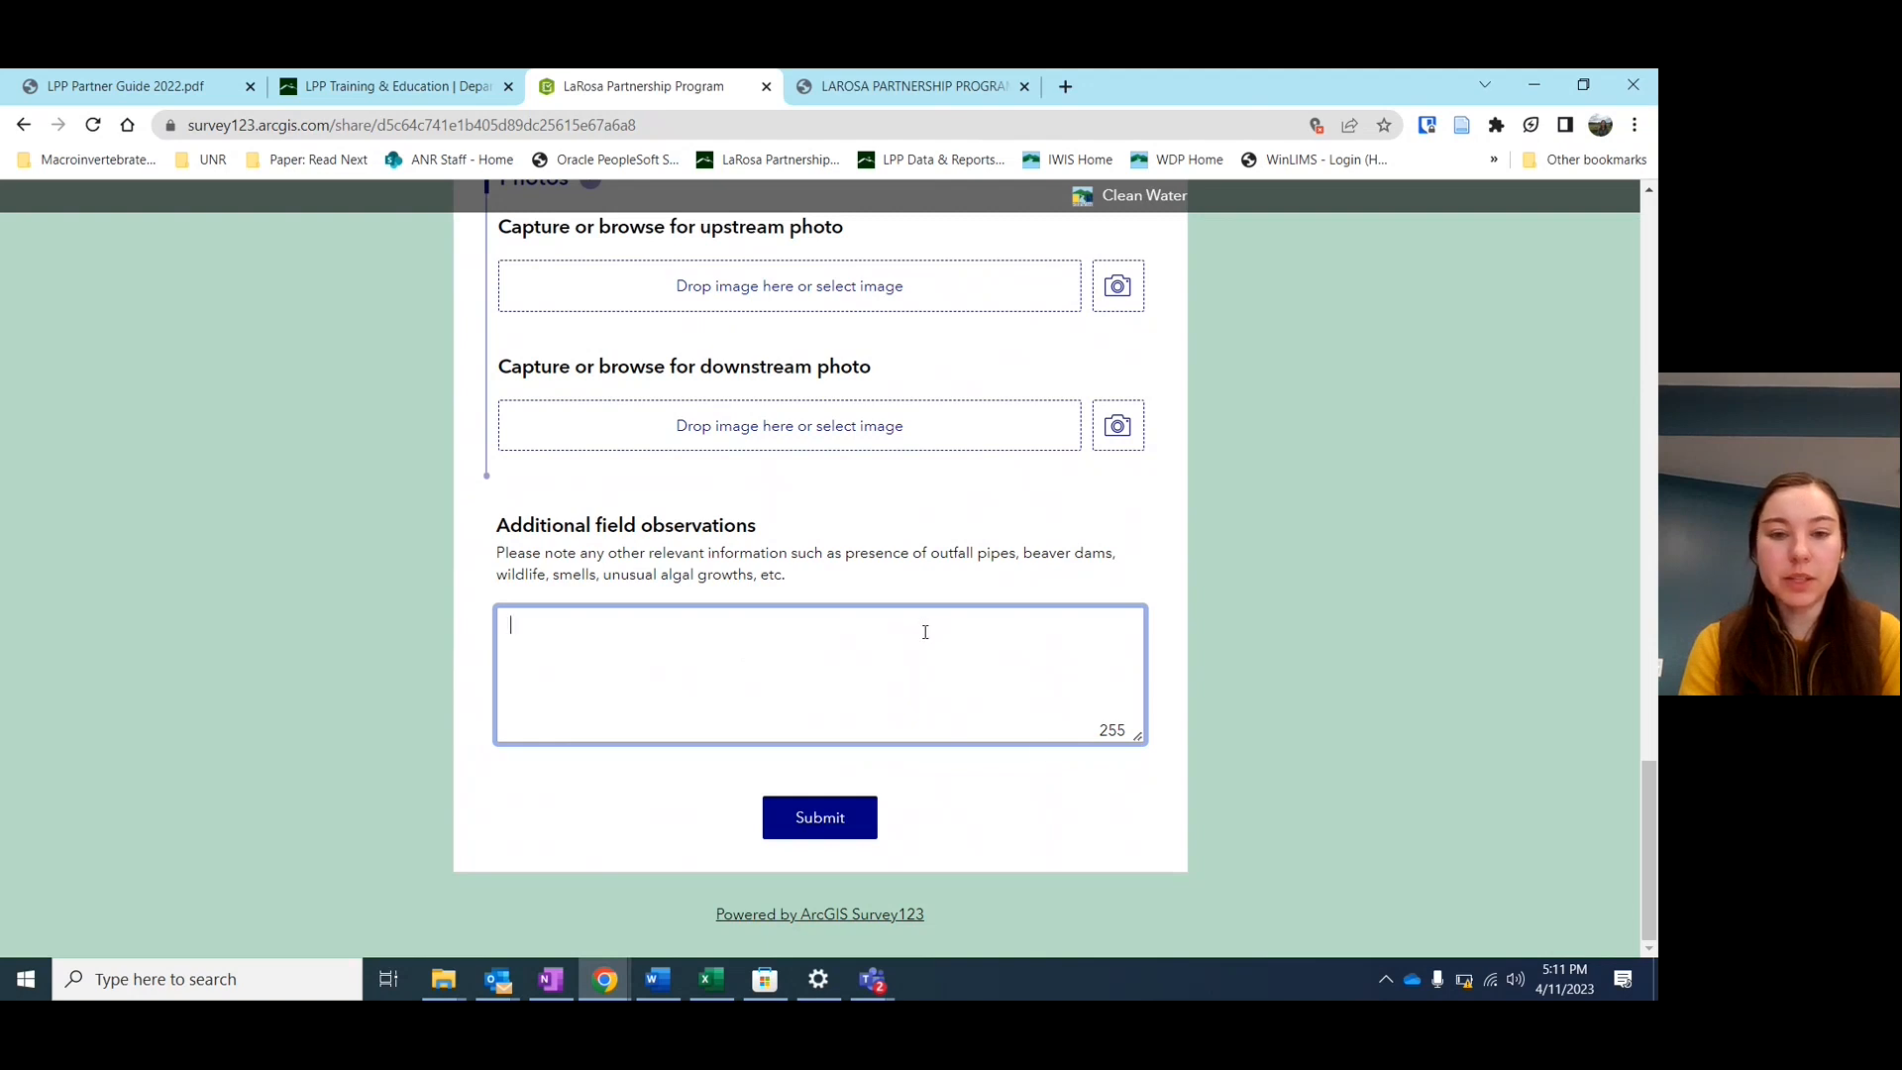
click(828, 822)
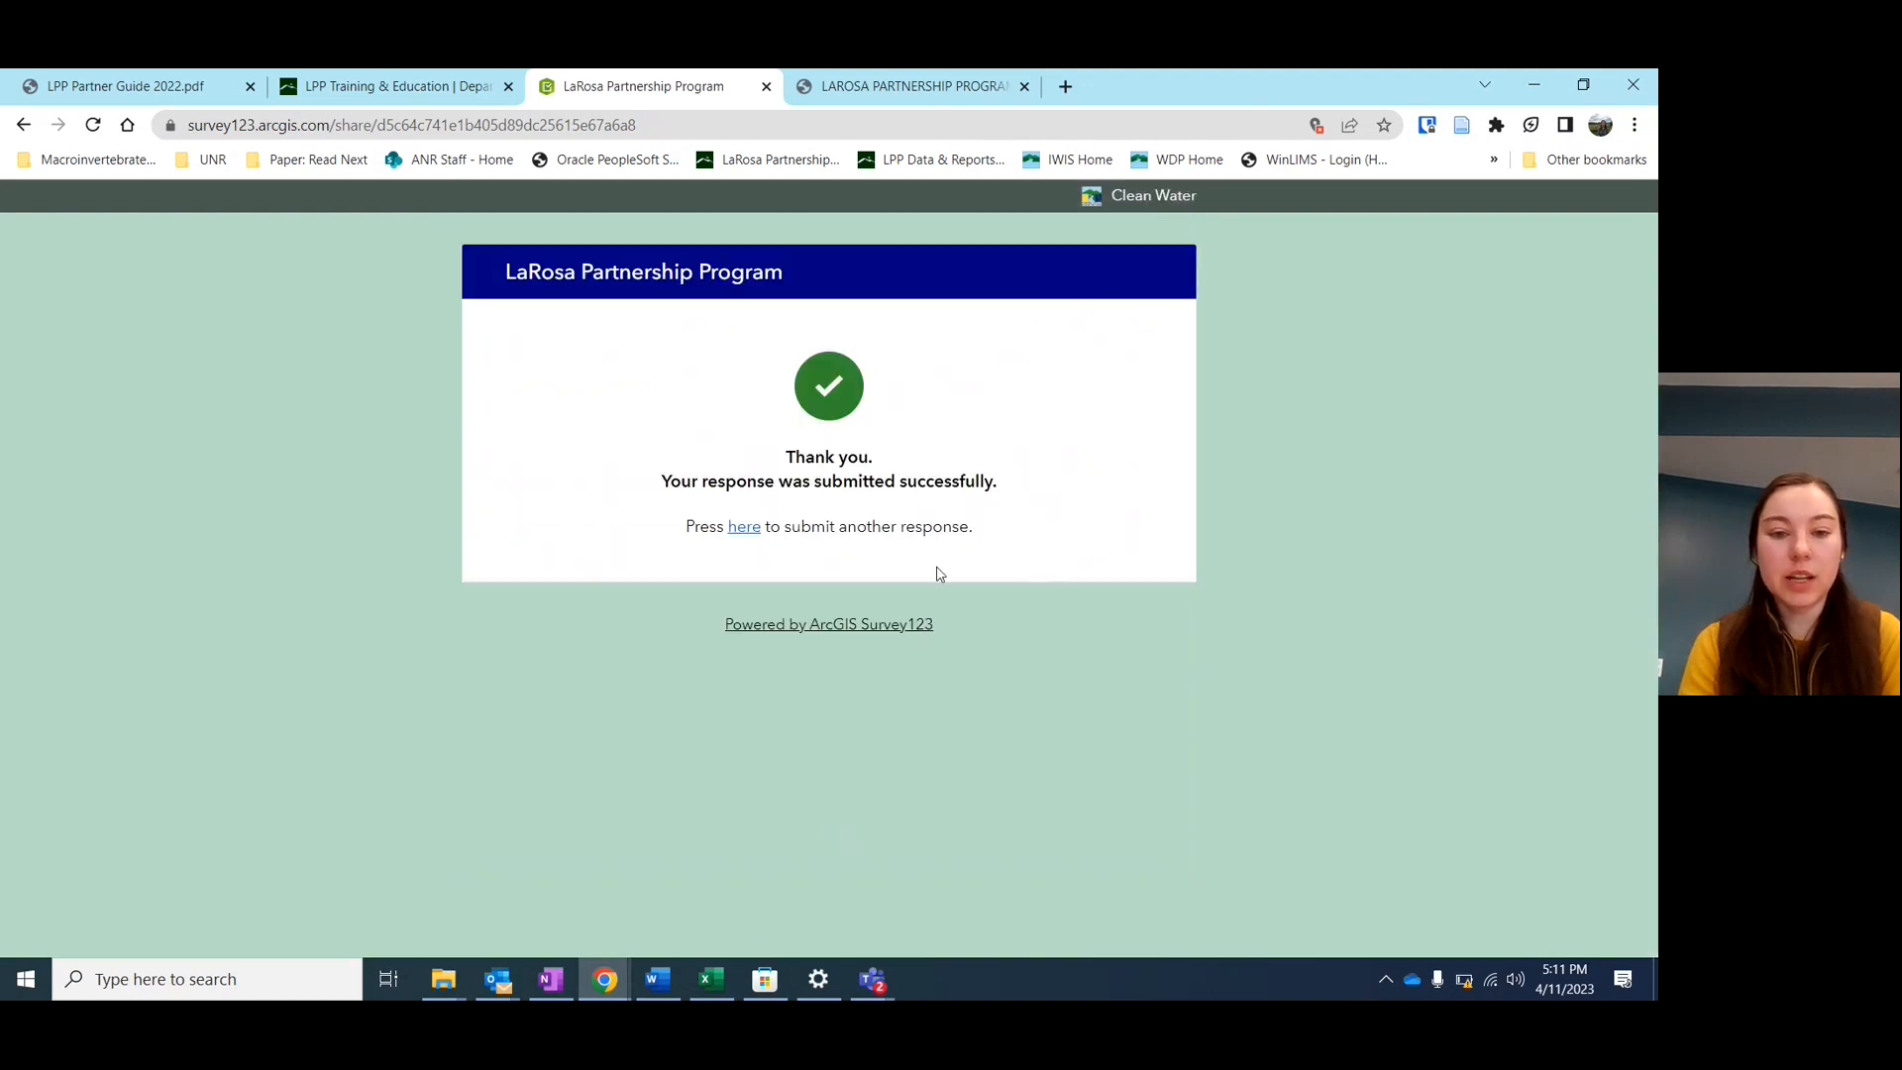
Start another response from the thank-you page and scroll the fresh form dated 4/11/2023, 05:11 PM
click(747, 532)
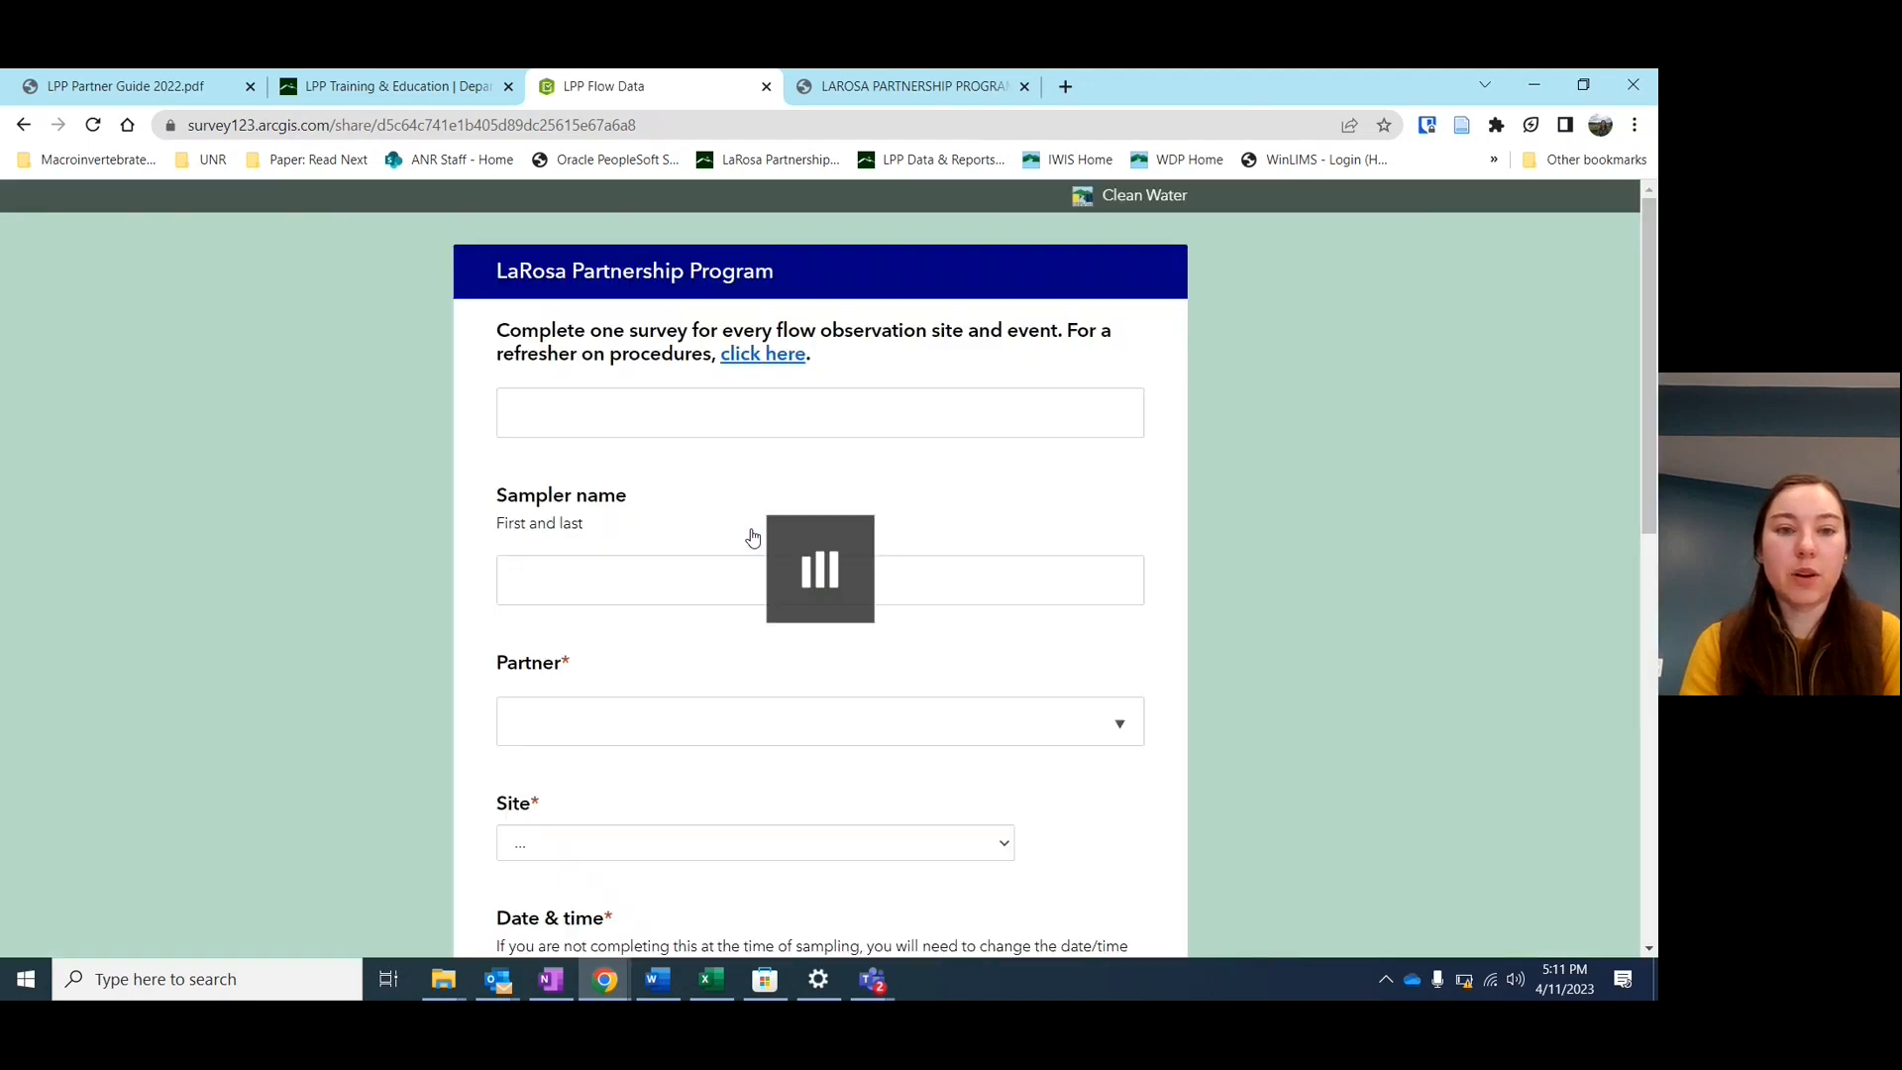
scroll(753, 536, down, 2)
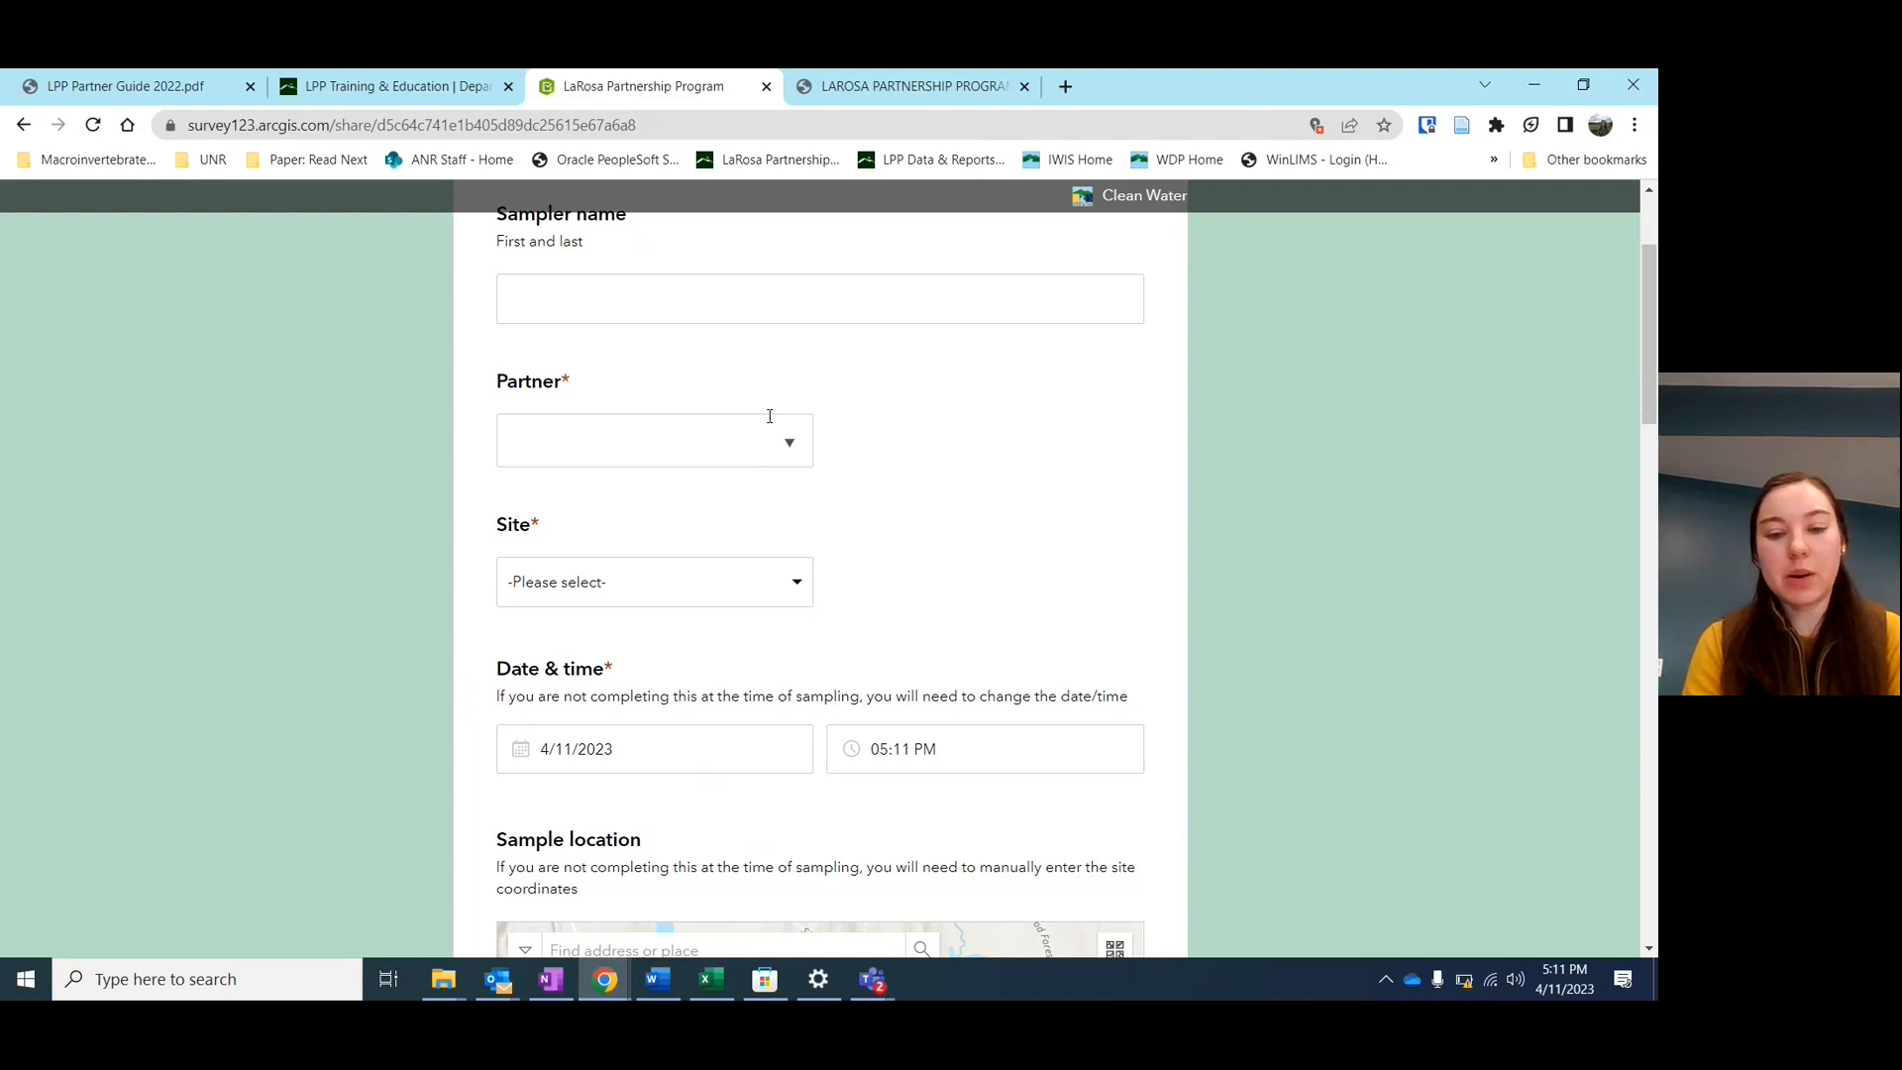
scroll(892, 543, up, 2)
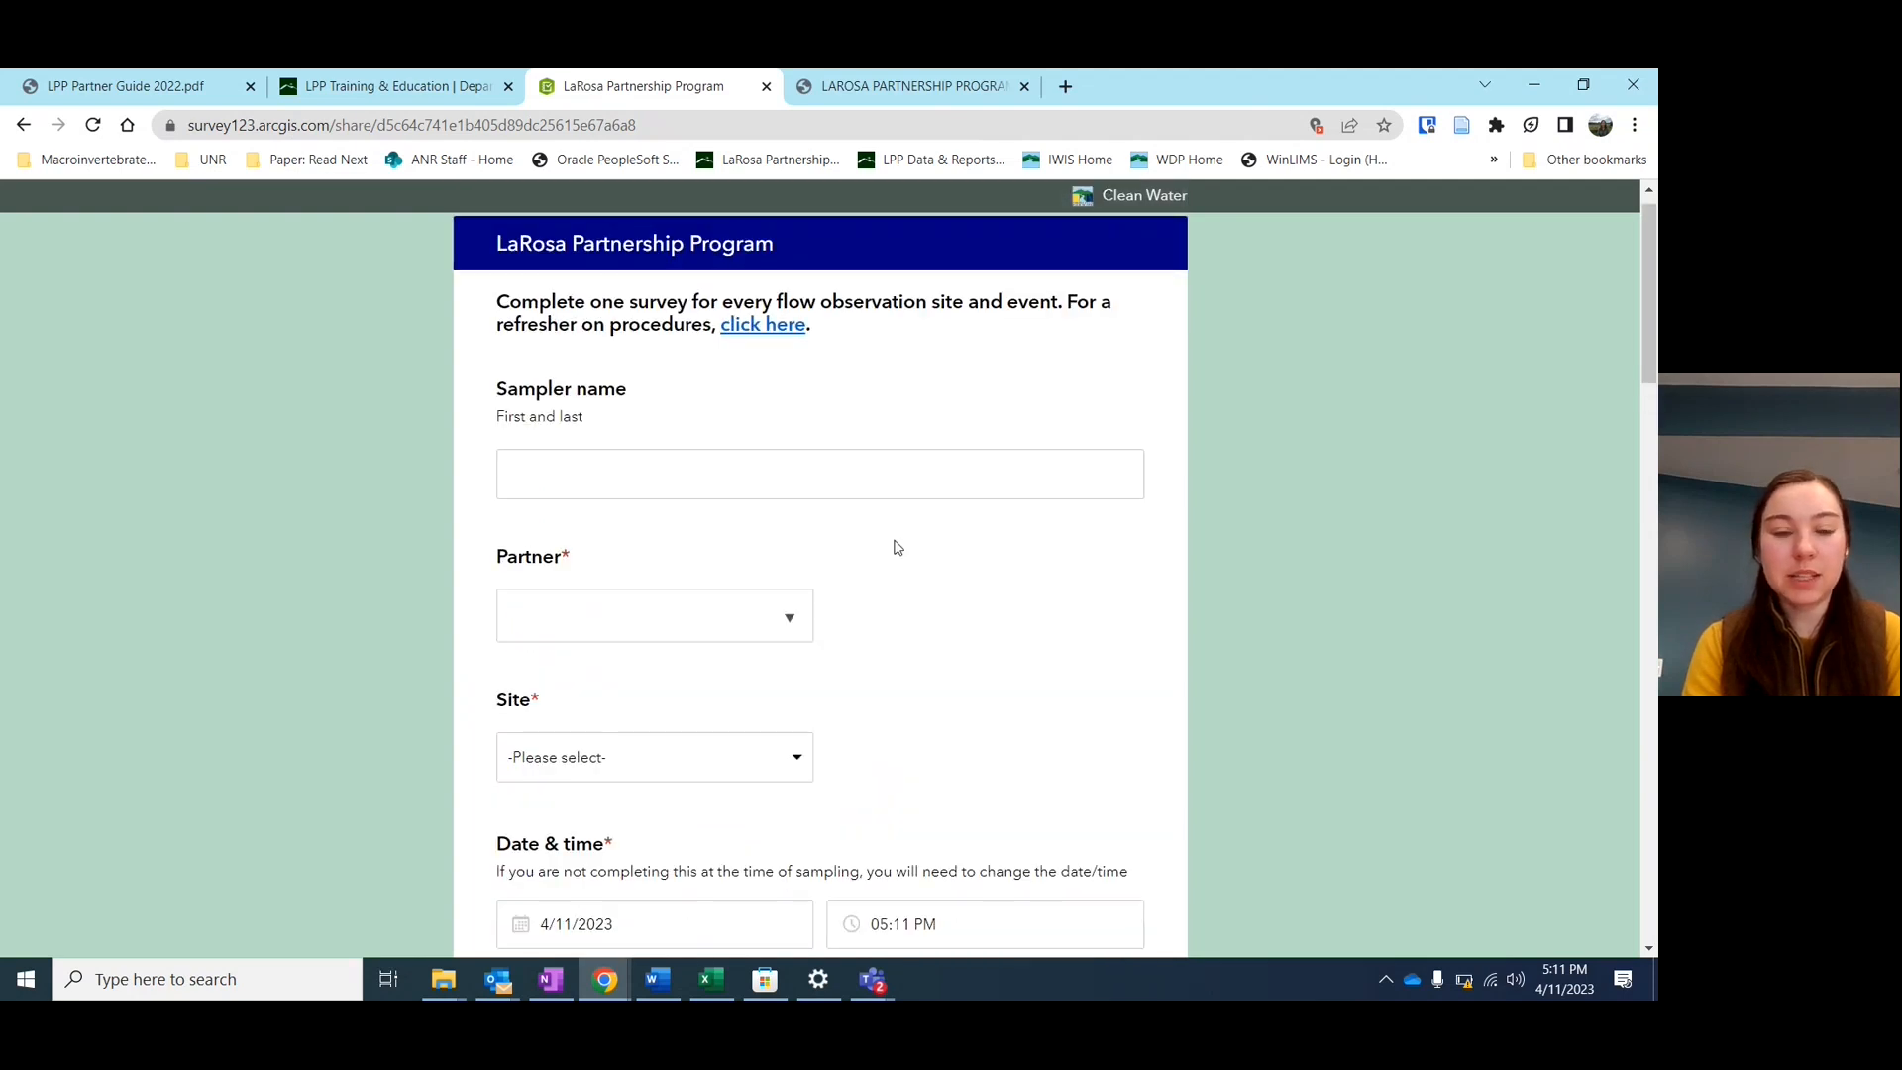
scroll(897, 547, down, 1)
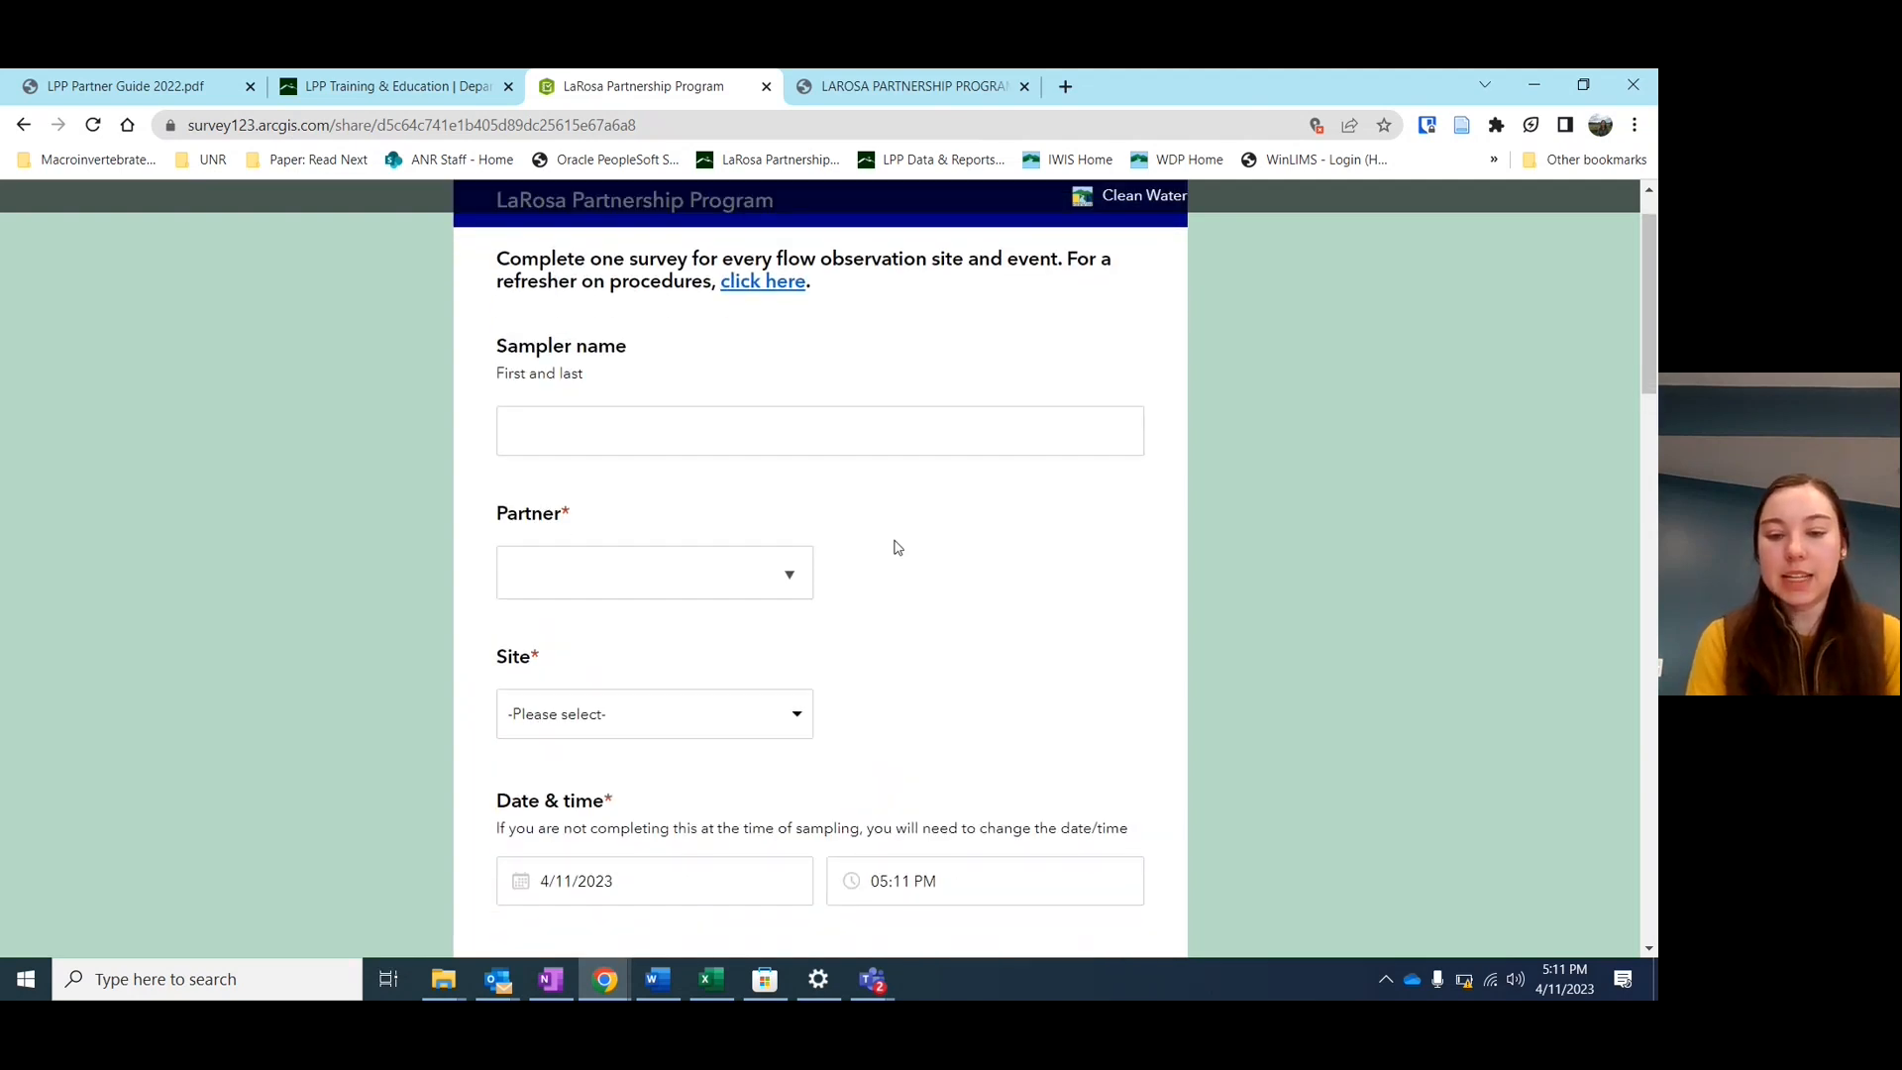